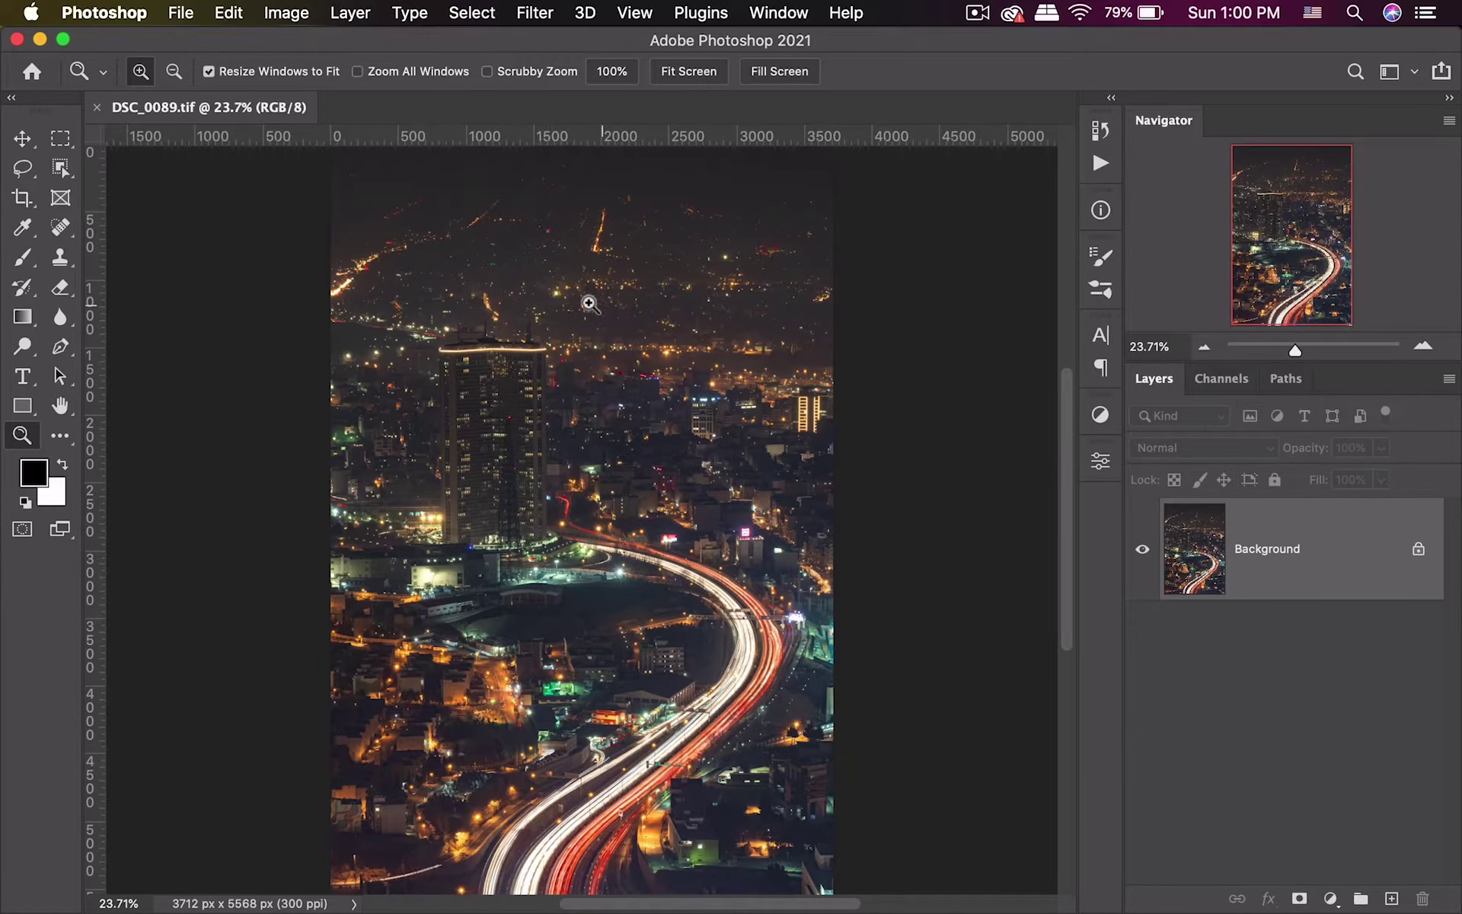
Duplicate the Background layer and apply an Average blur to the copy.
key(v)
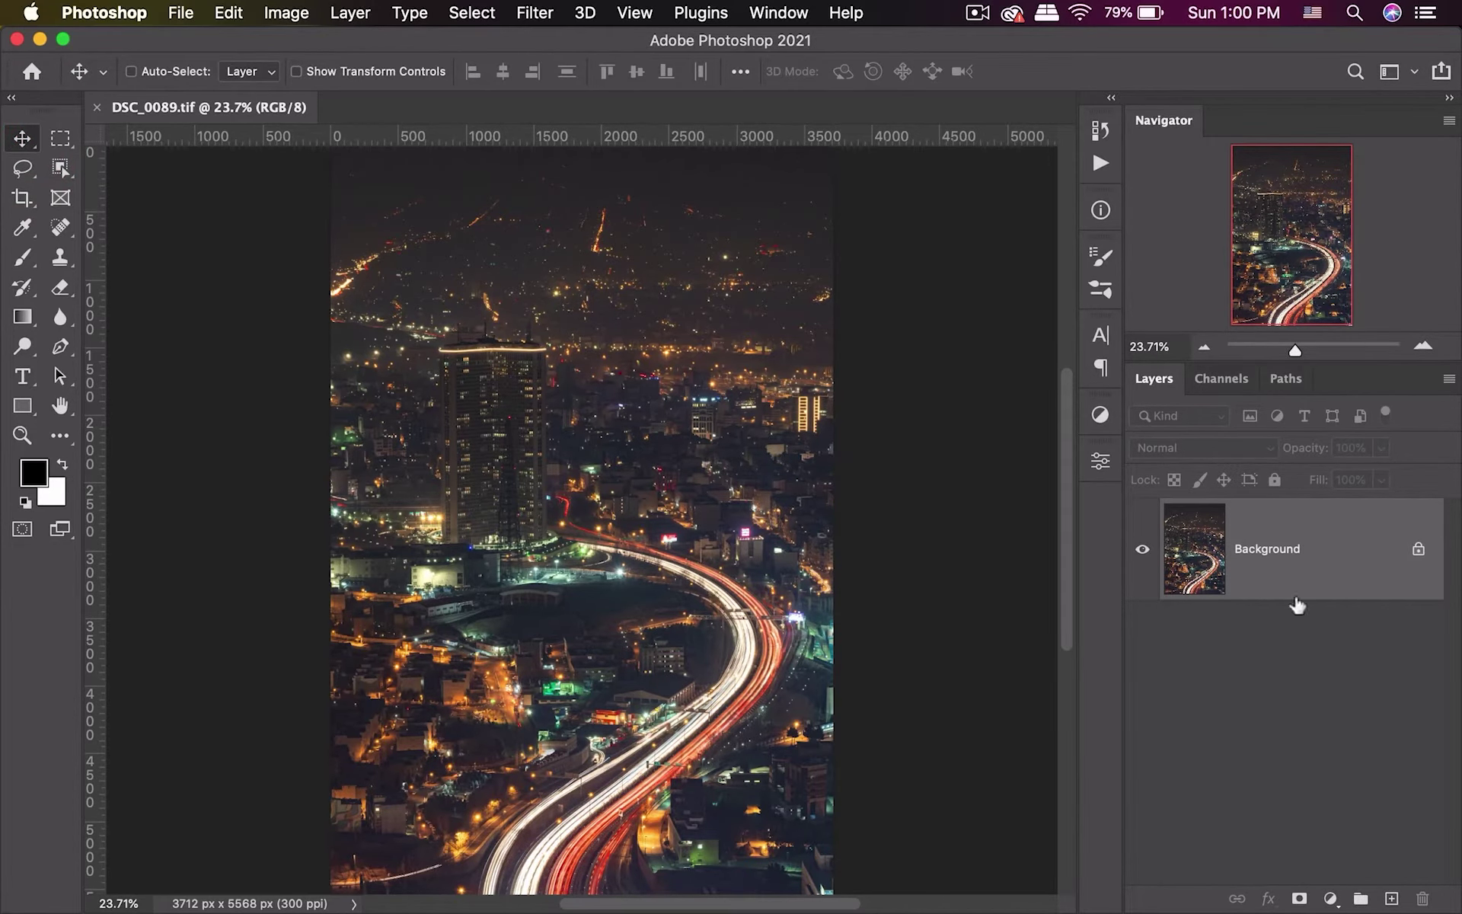
drag(1295, 567, 1391, 899)
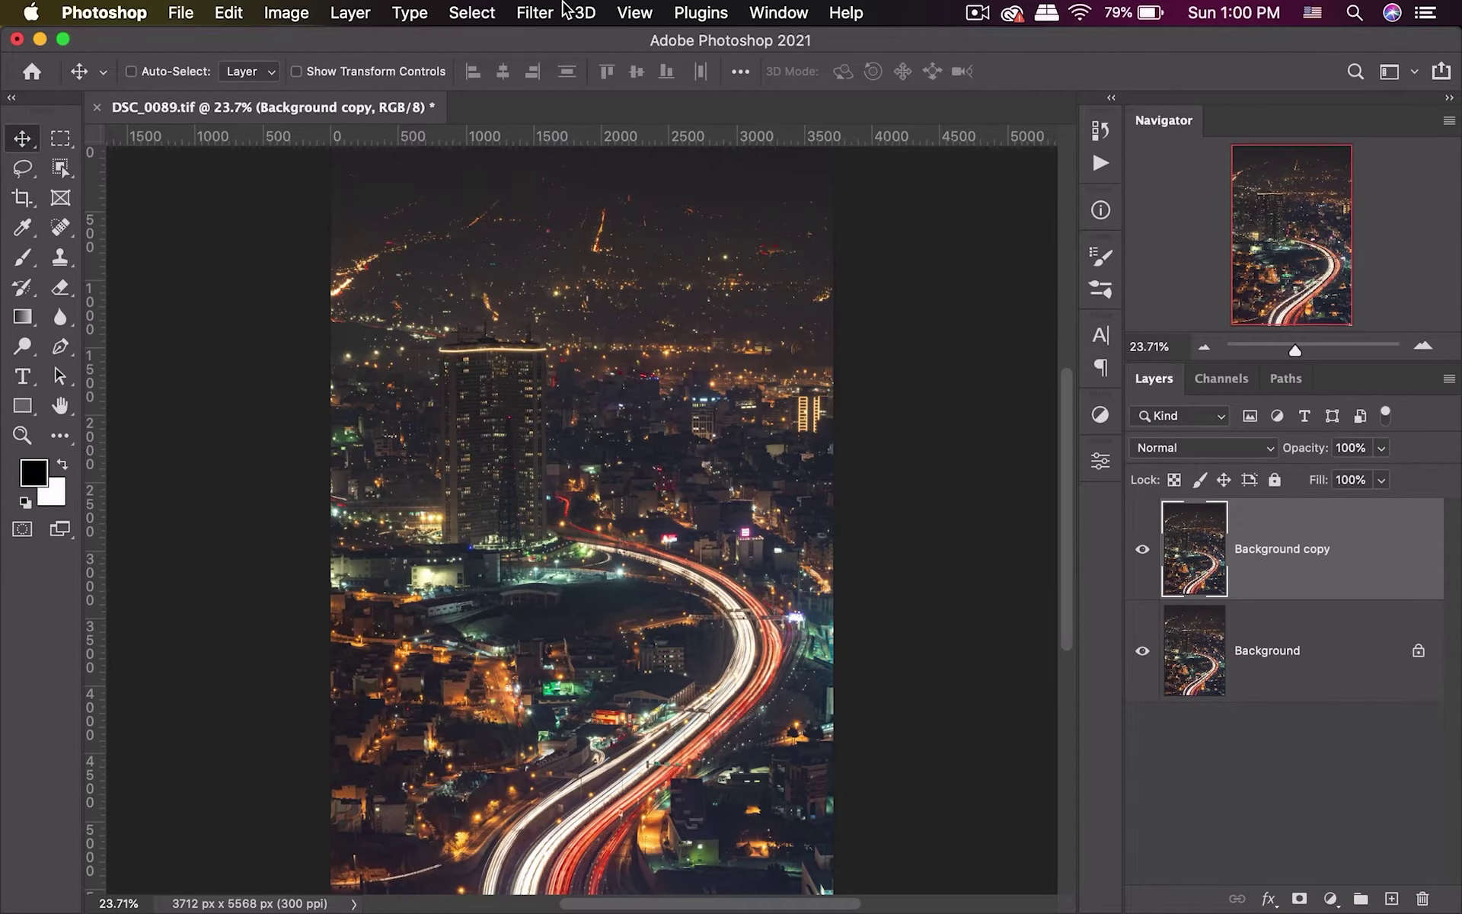
click(542, 12)
mouse_move(545, 320)
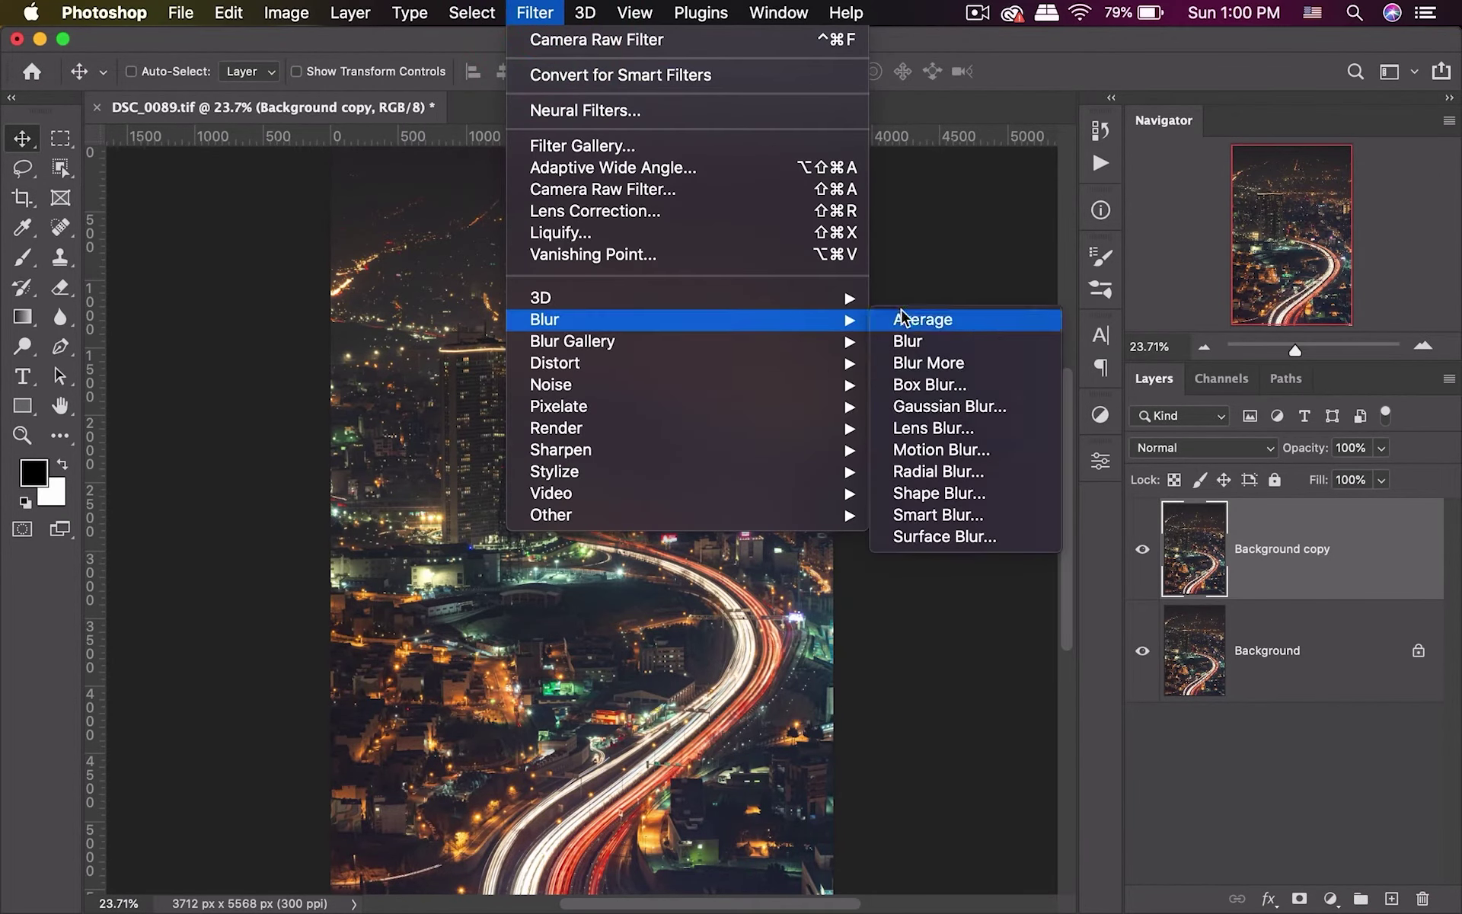
click(933, 320)
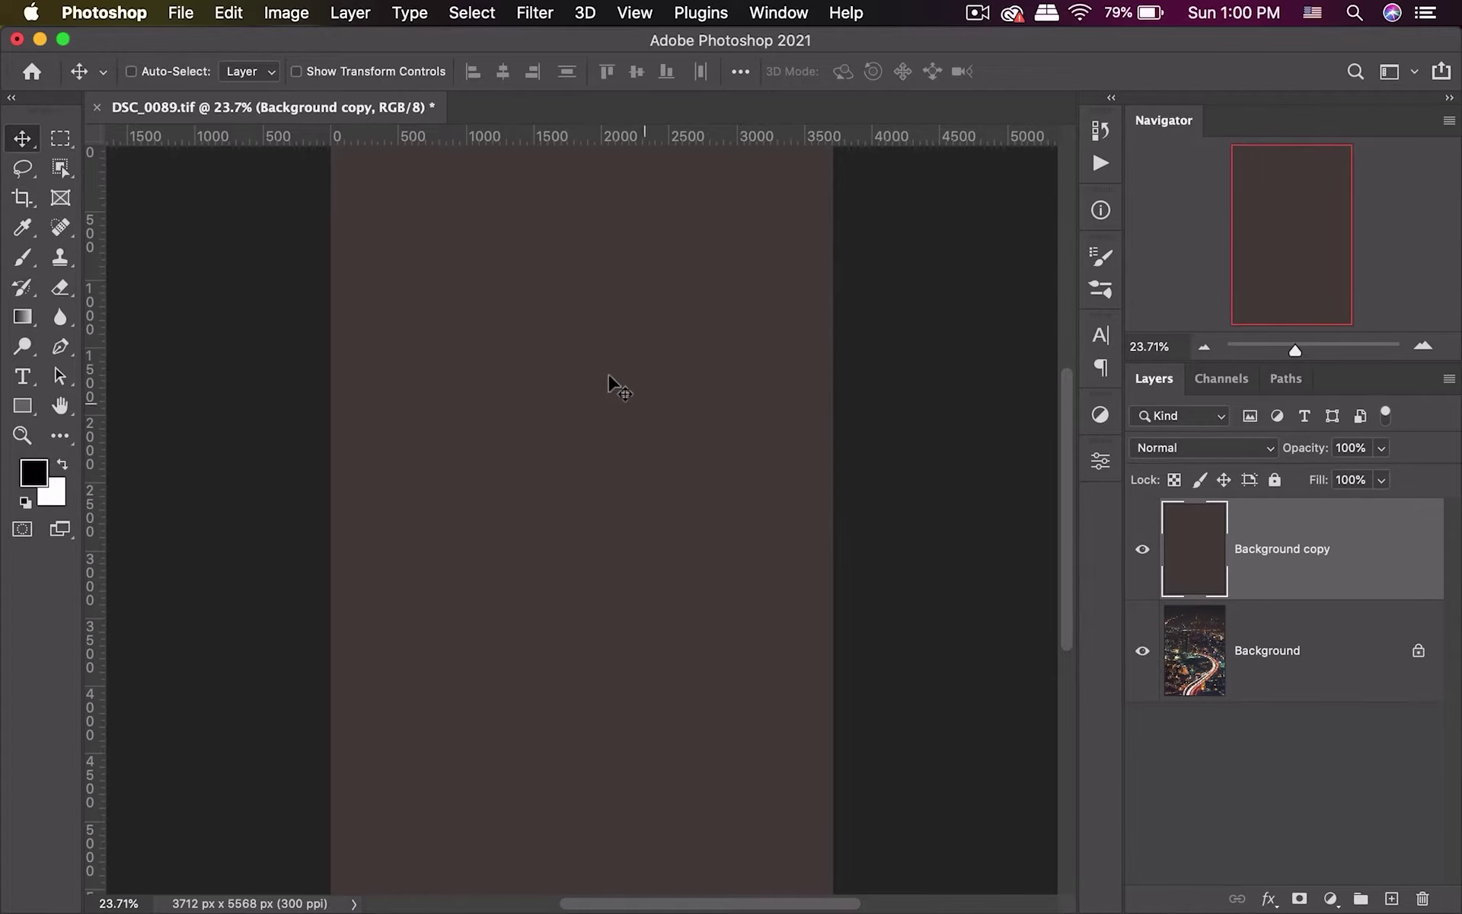
Add a Levels adjustment layer that sets the averaged colour as the neutral grey point.
click(1329, 899)
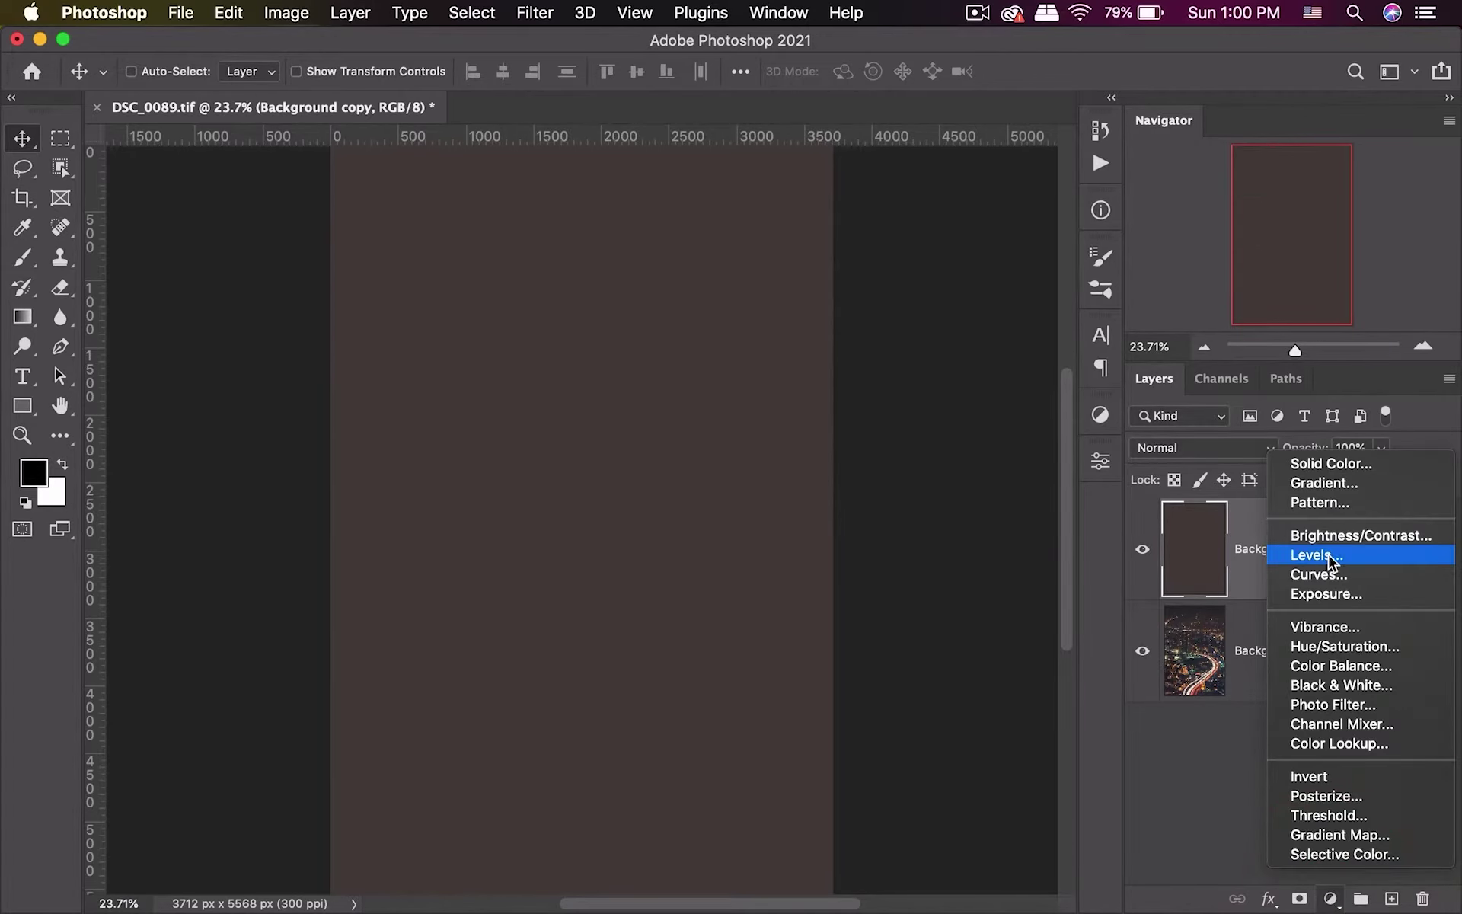
click(1329, 556)
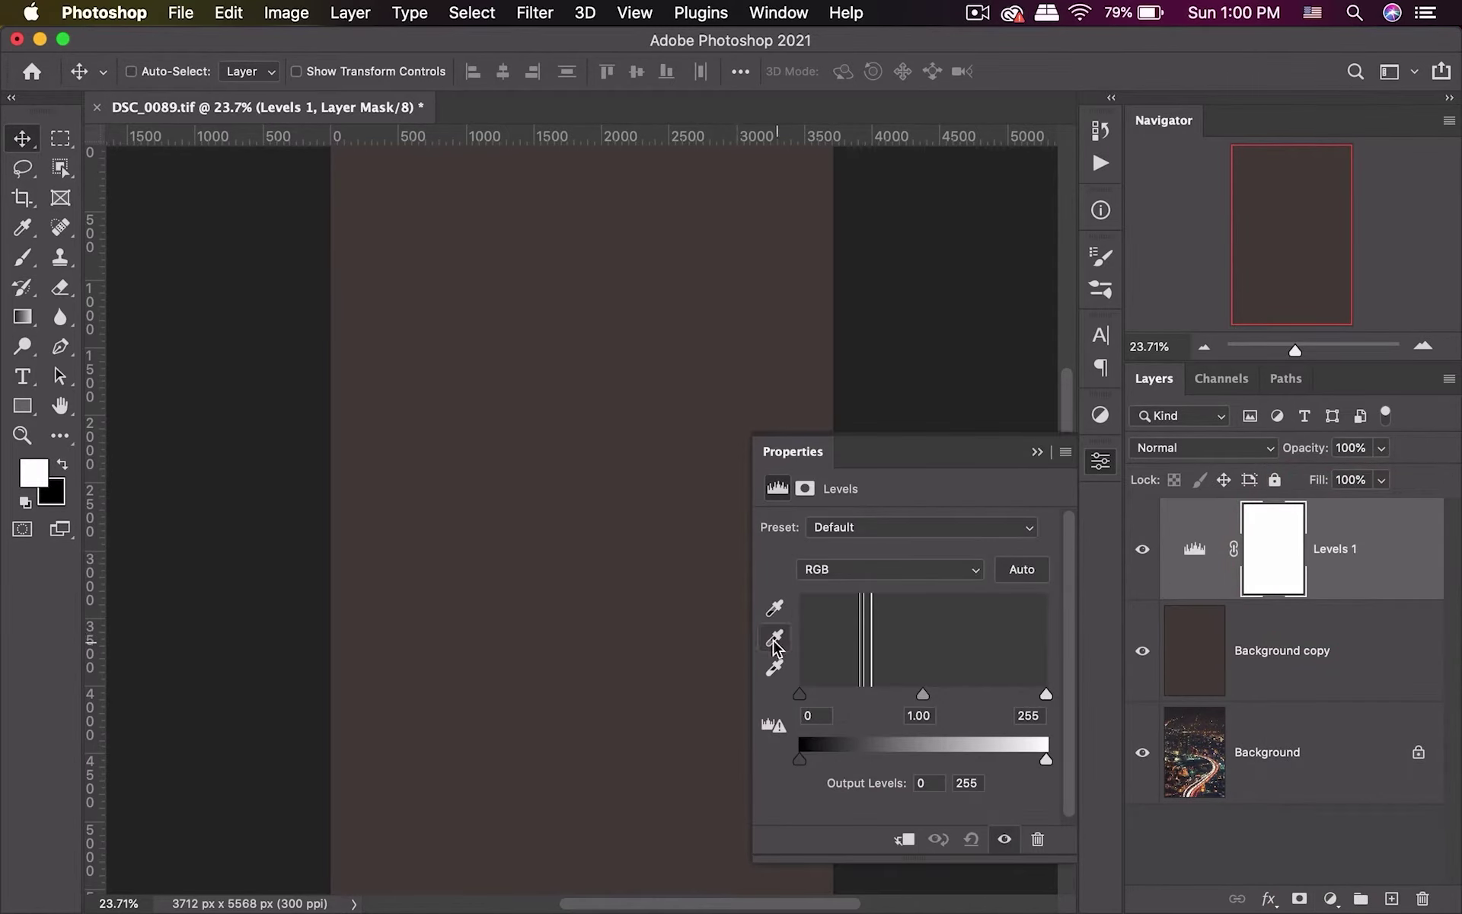
click(773, 642)
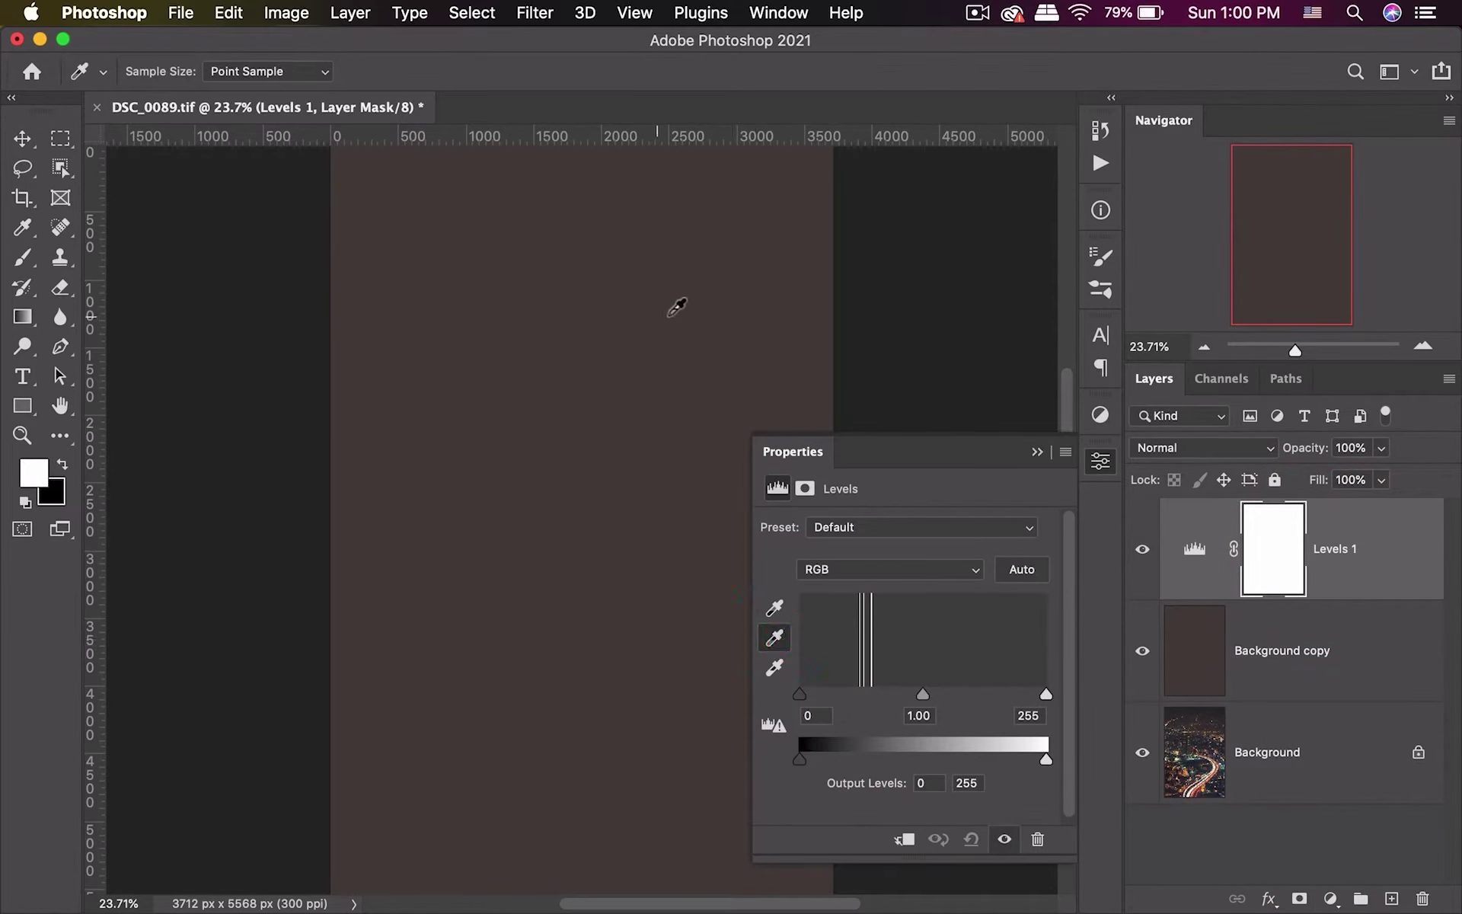
click(667, 303)
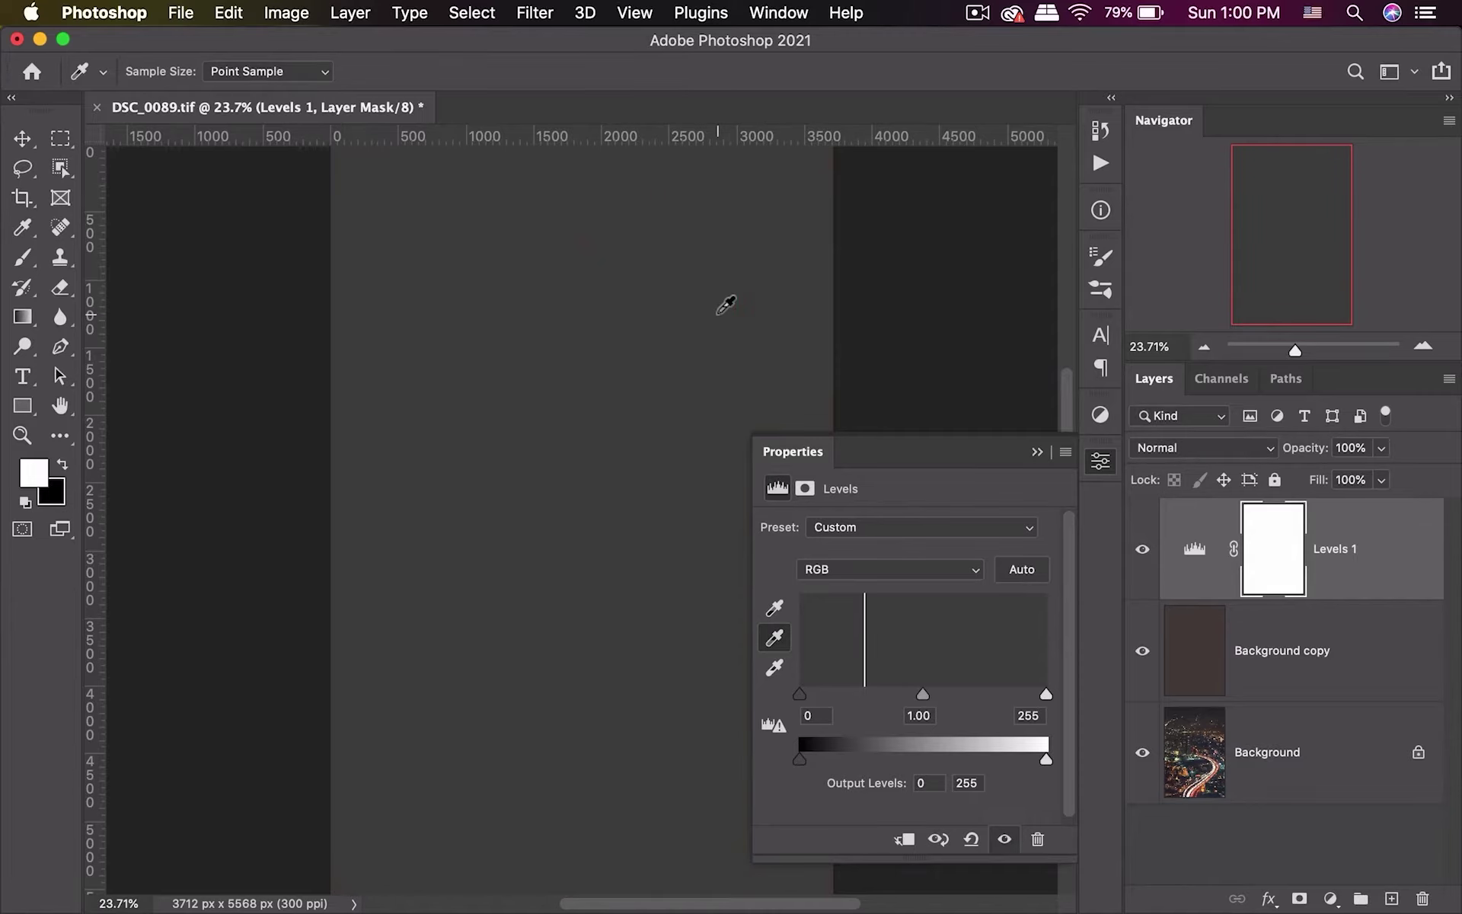
Delete the averaged Background copy layer.
click(1100, 464)
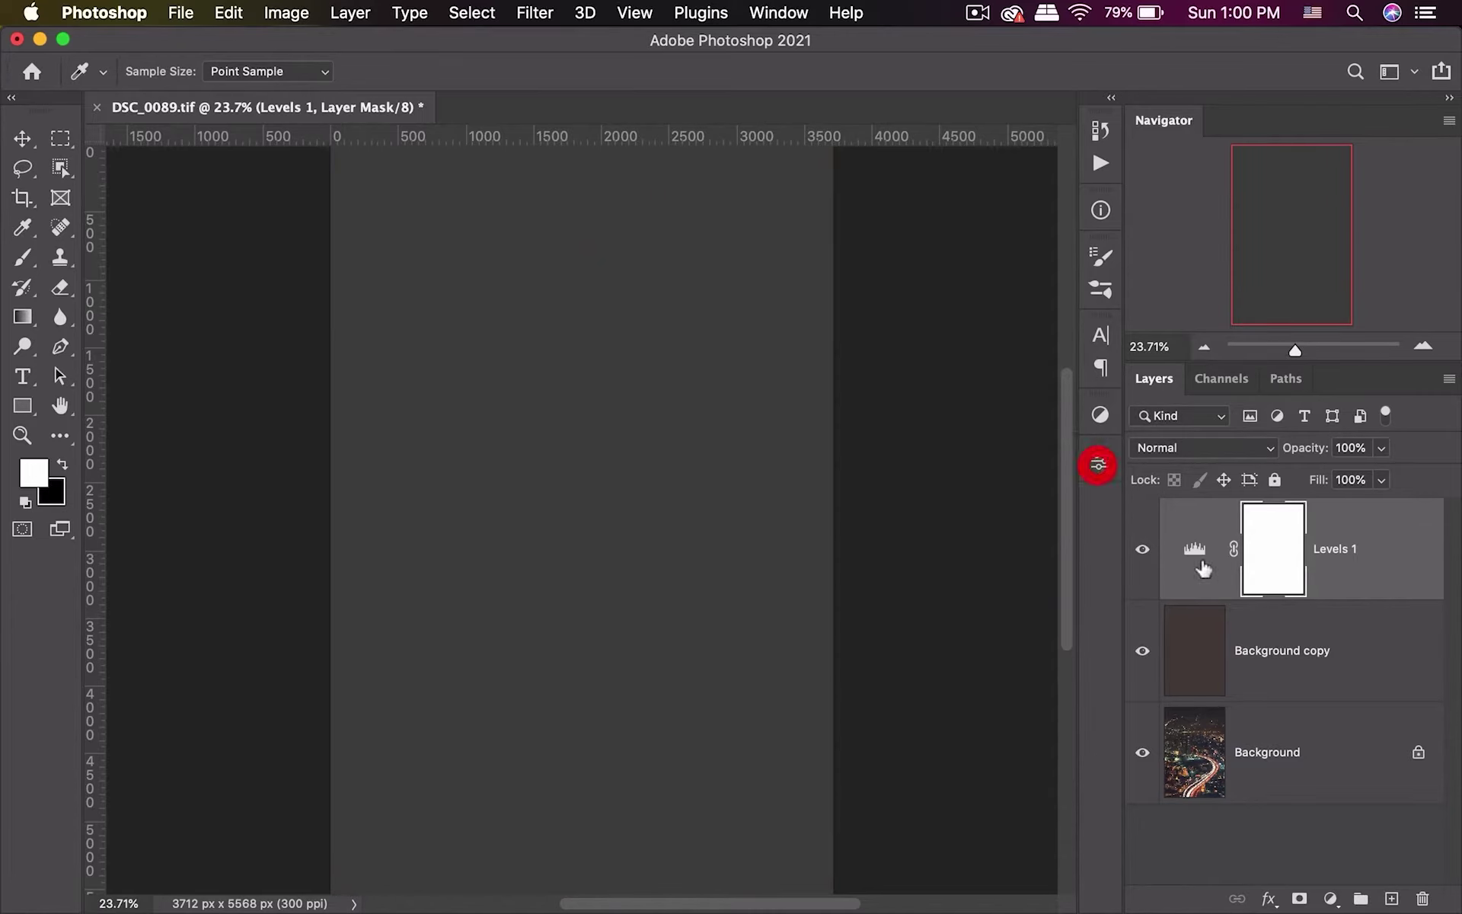
click(1325, 654)
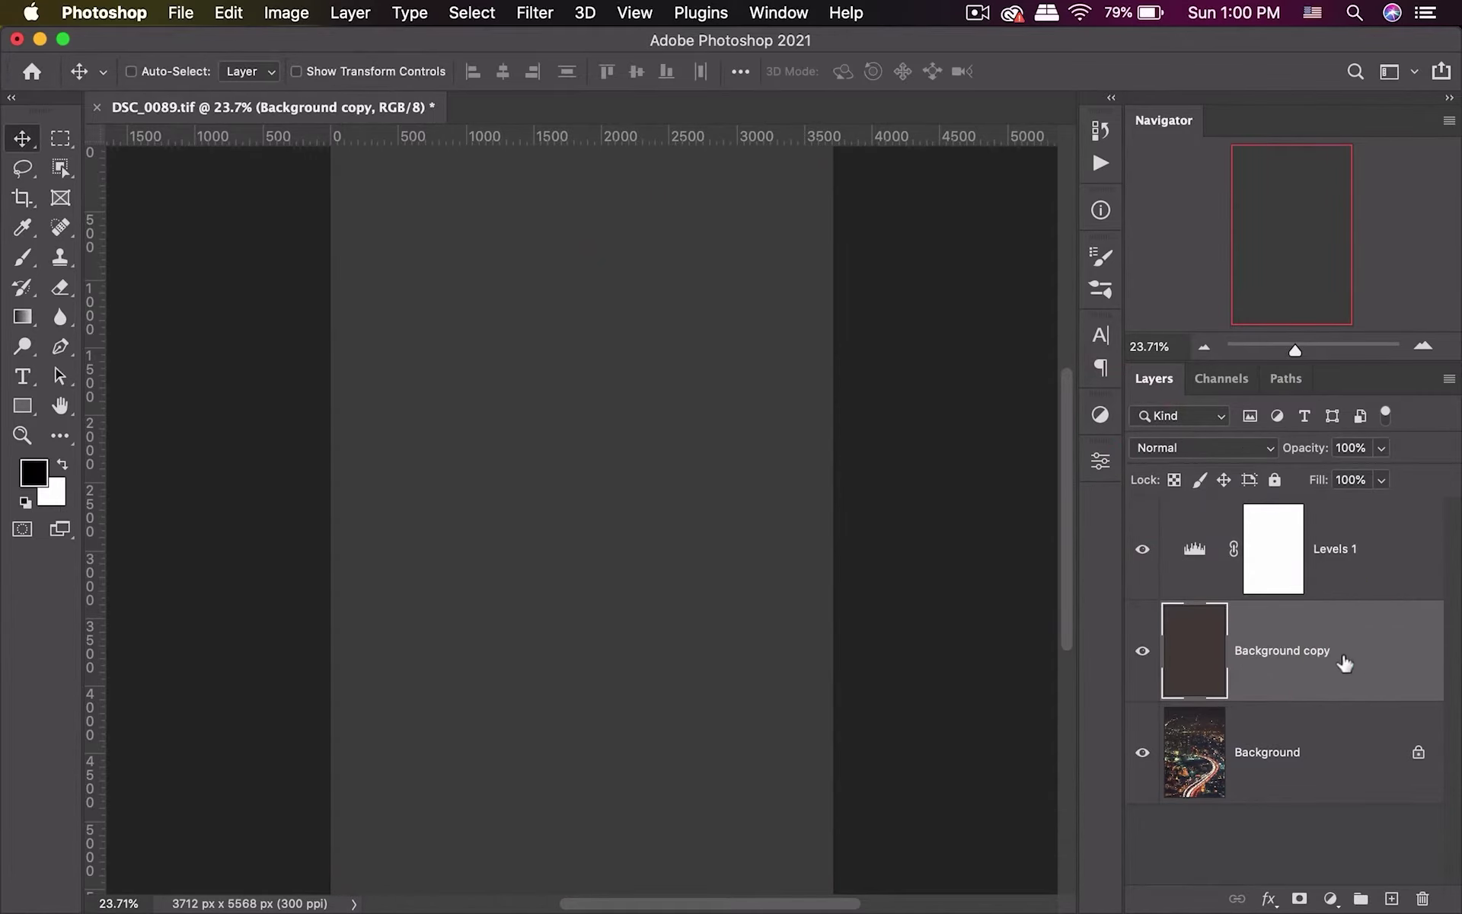
drag(1345, 664, 1421, 898)
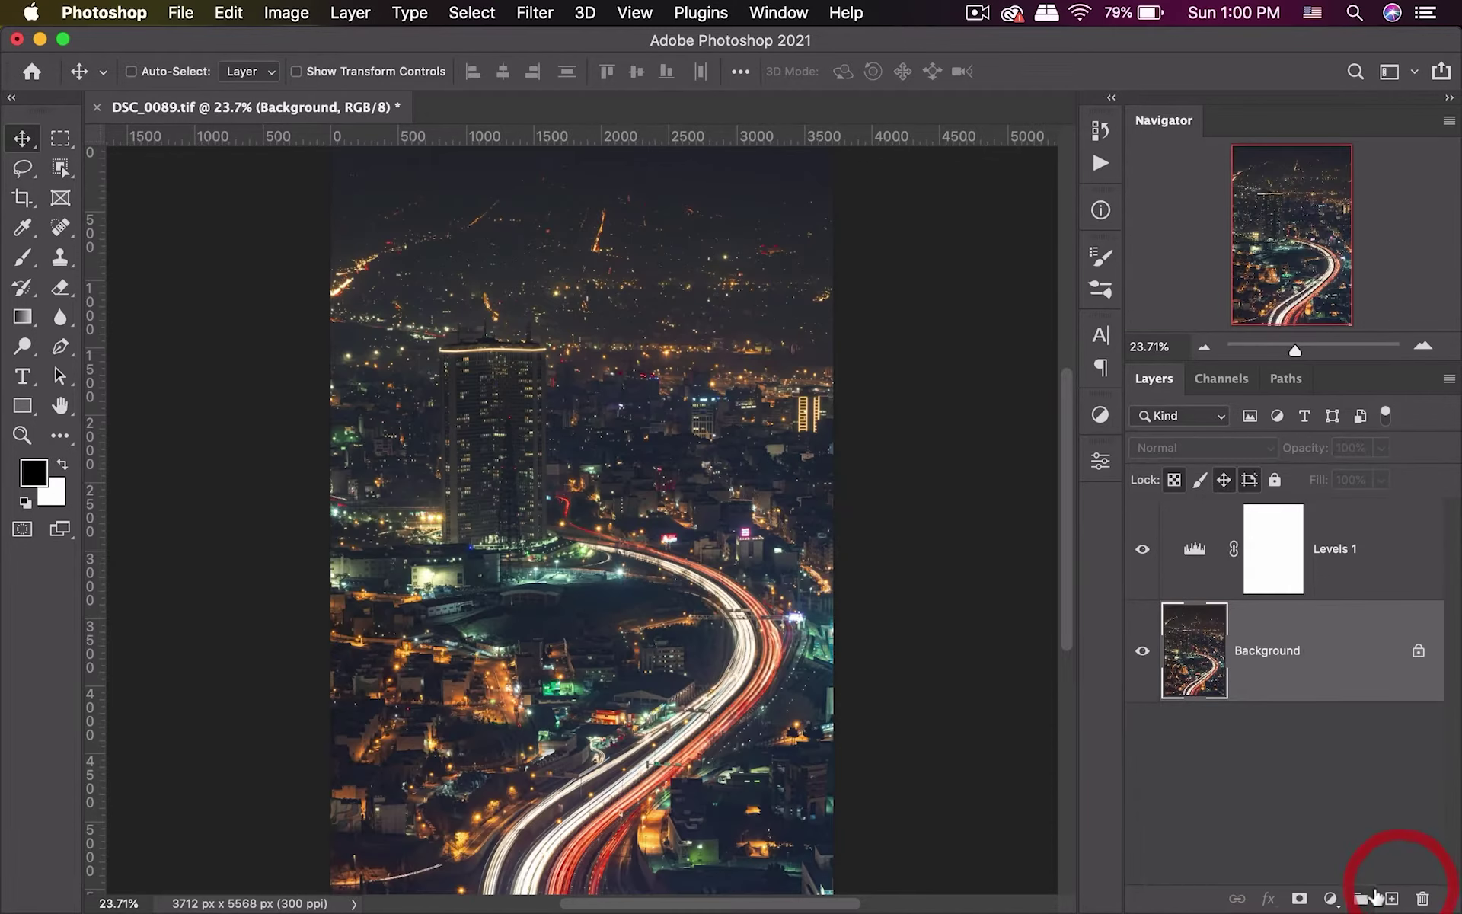
Toggle Levels 1 on and off to compare the colour correction.
click(1133, 558)
click(1144, 559)
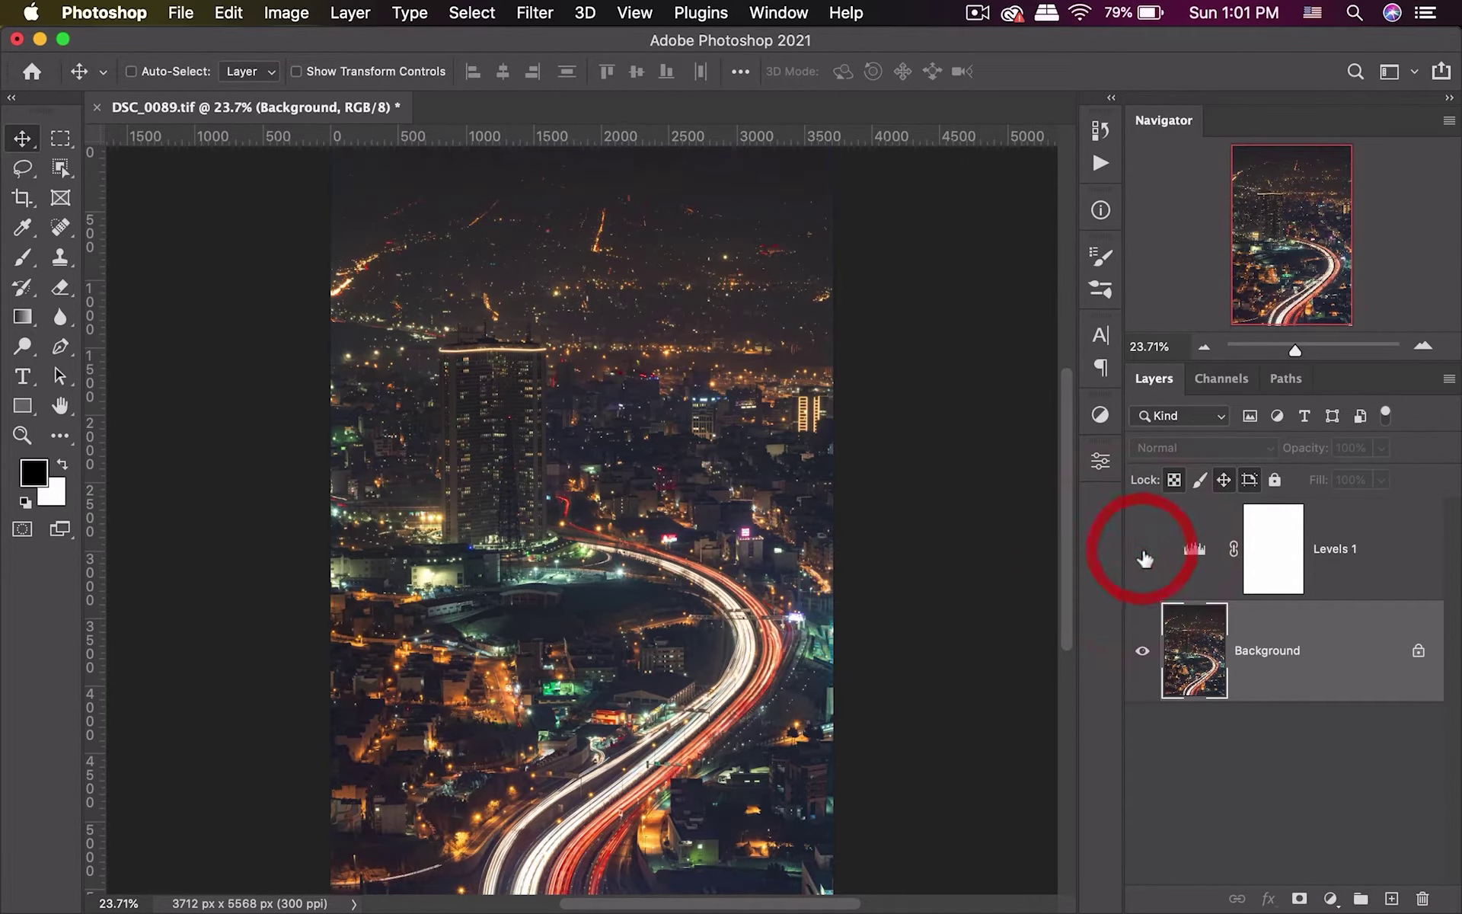
click(1135, 562)
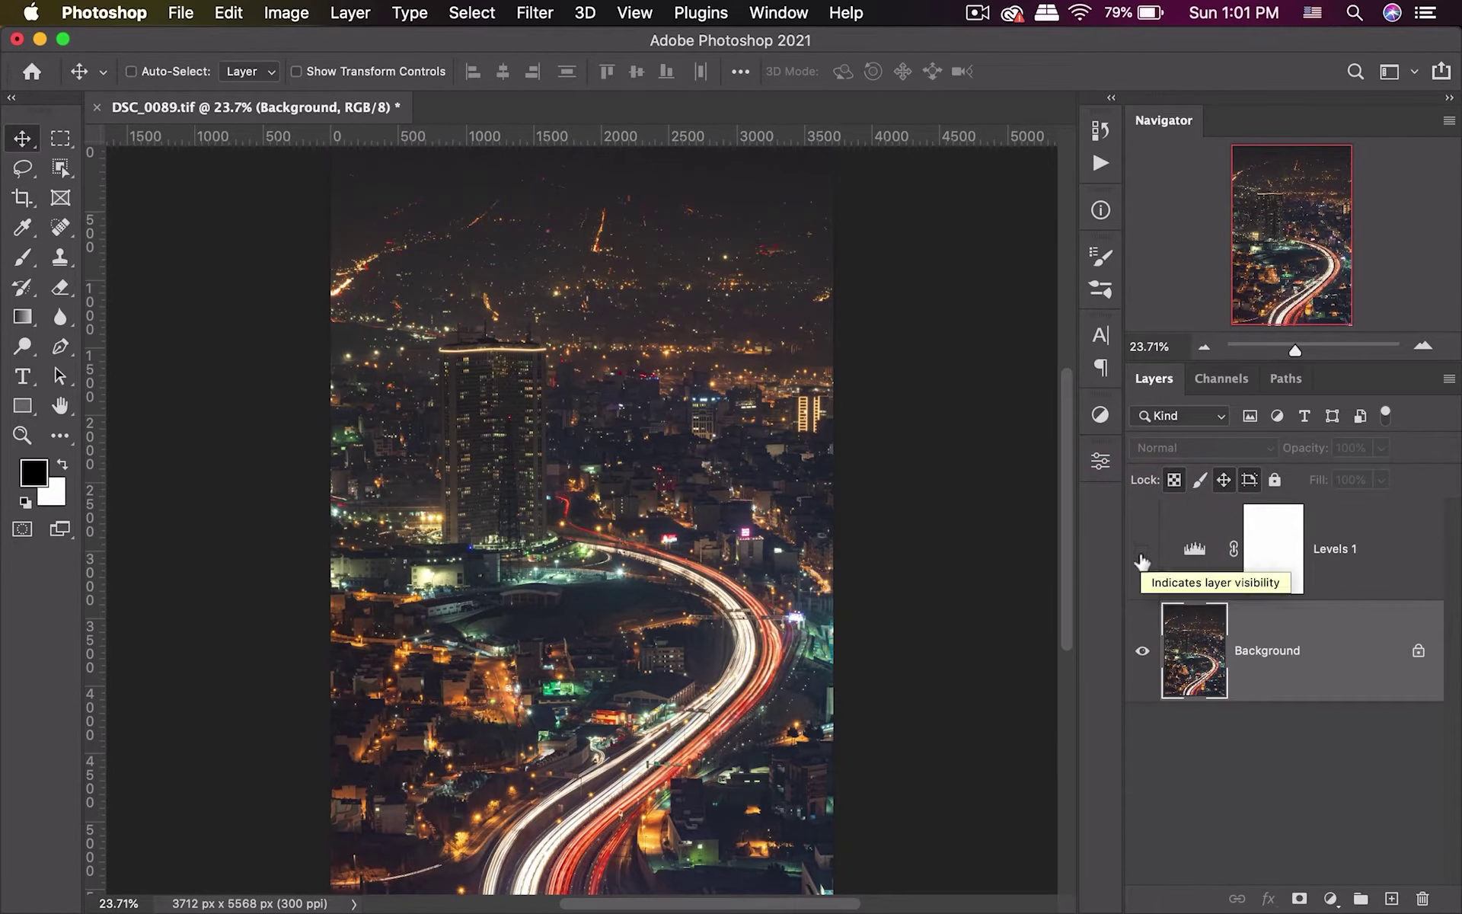
click(1141, 562)
click(1140, 561)
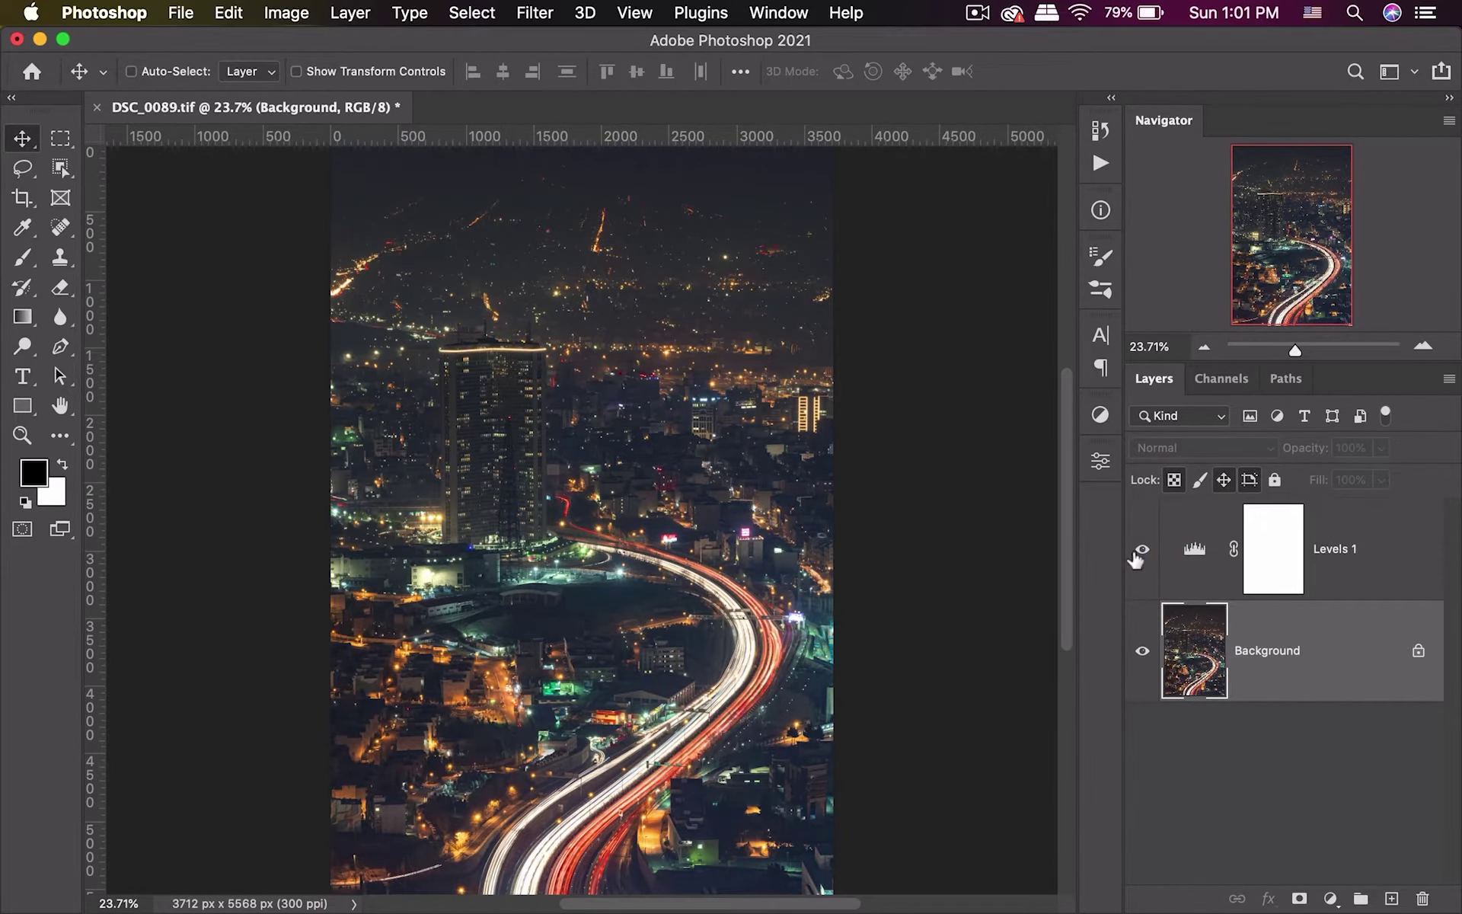
Set Levels 1 to 35% opacity and stamp all visible layers into Layer 1.
click(1386, 528)
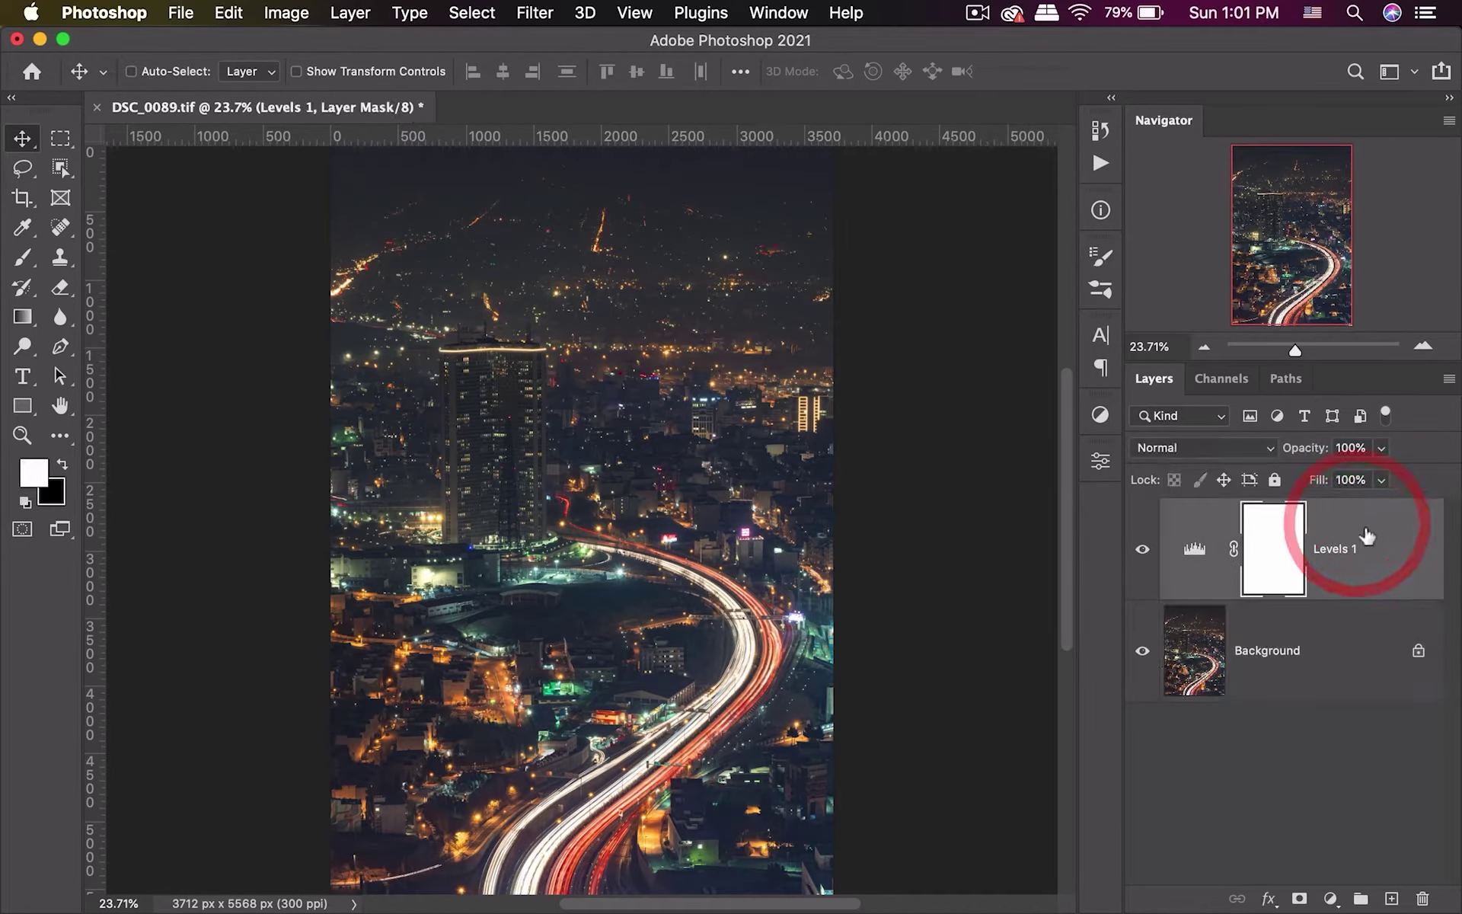
click(1363, 449)
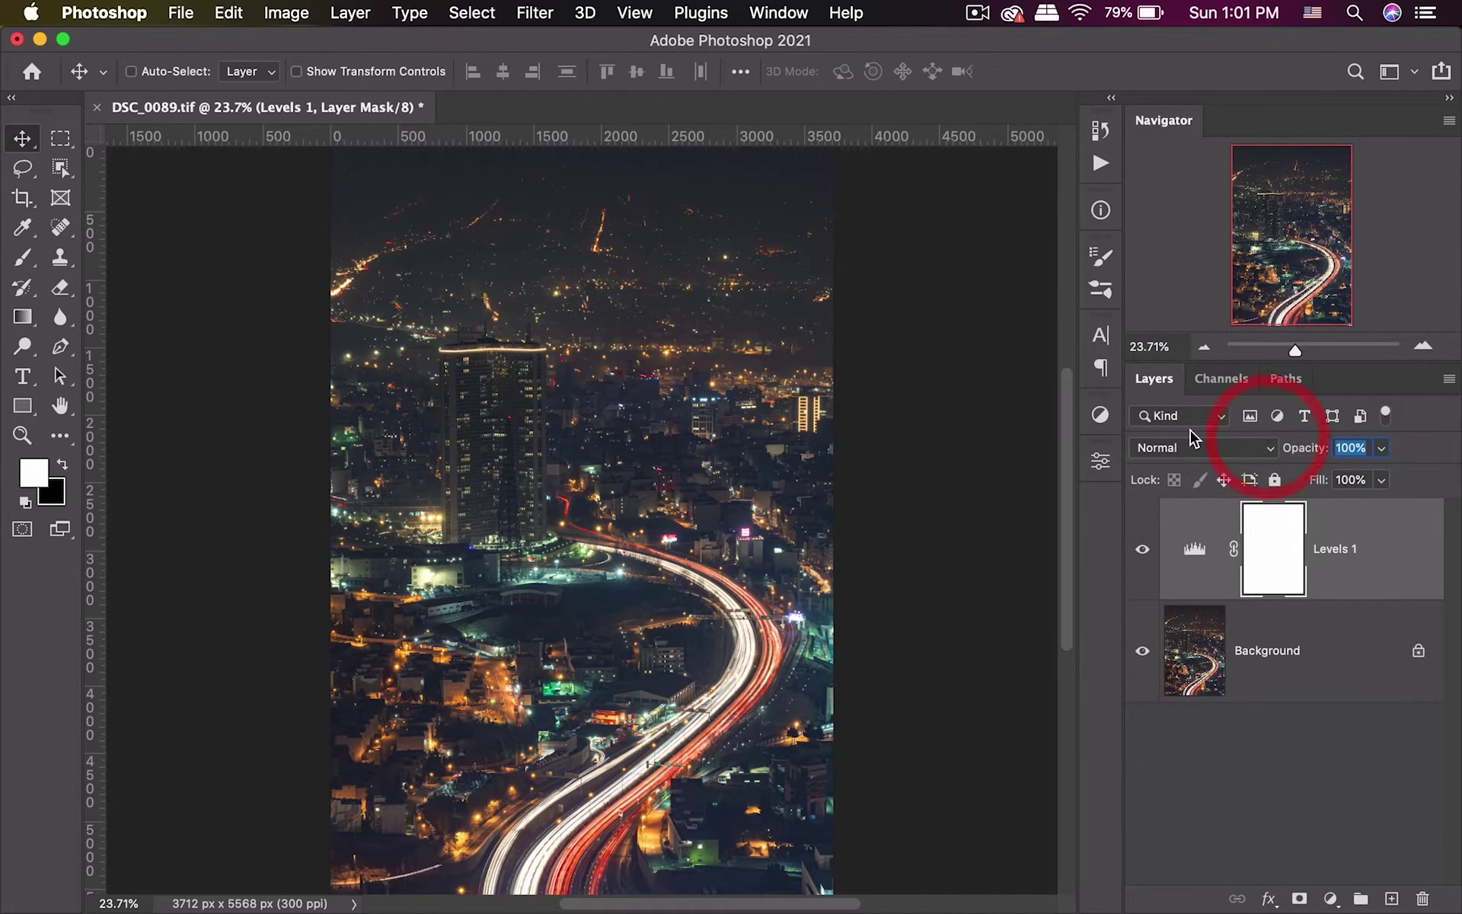
text(35)
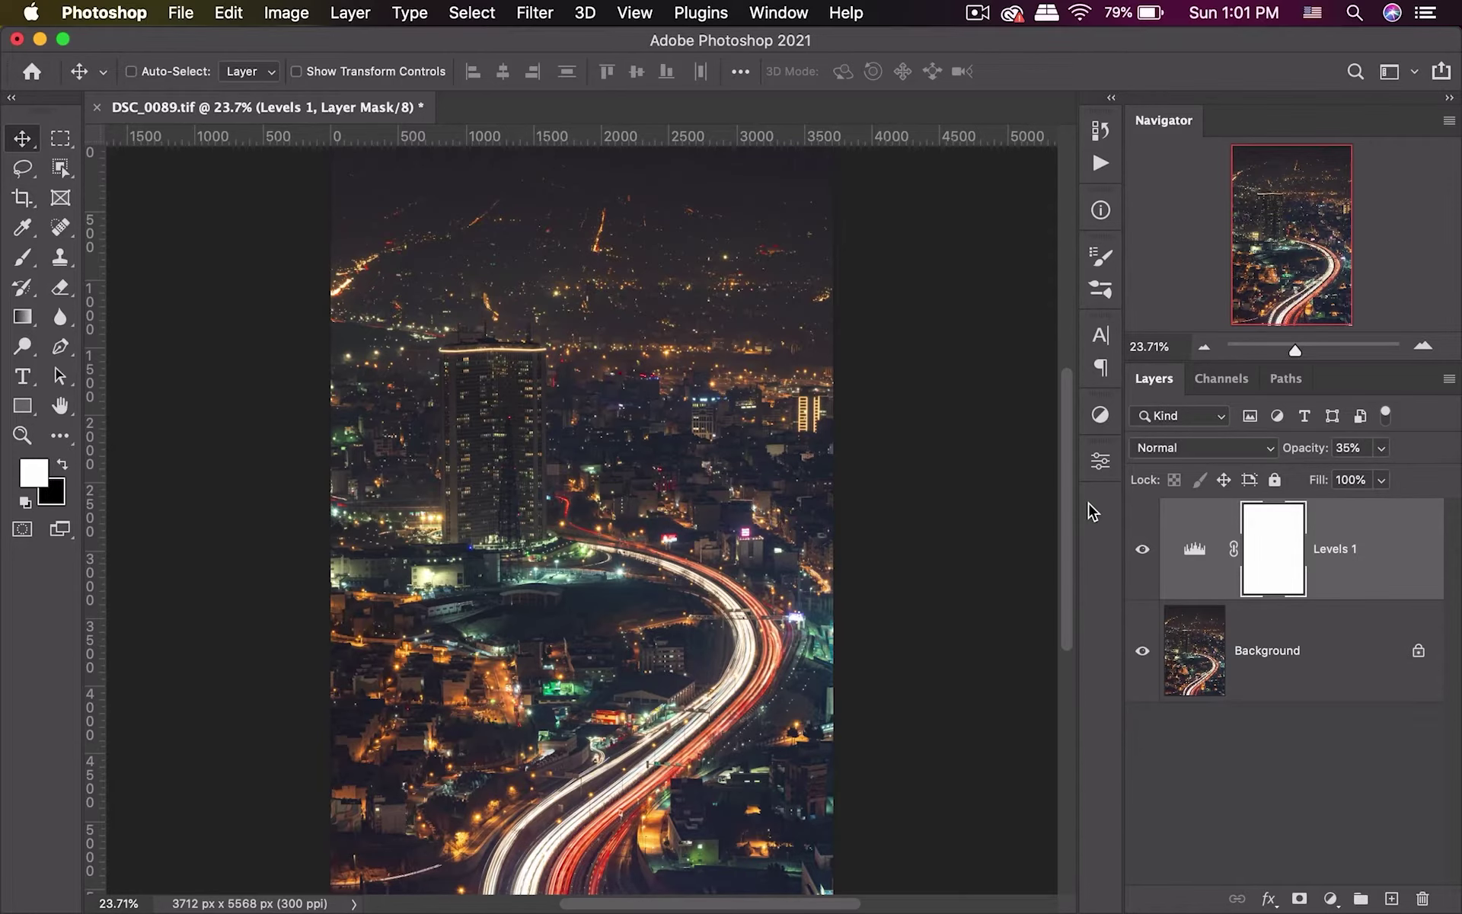
key(super+alt+shift+e)
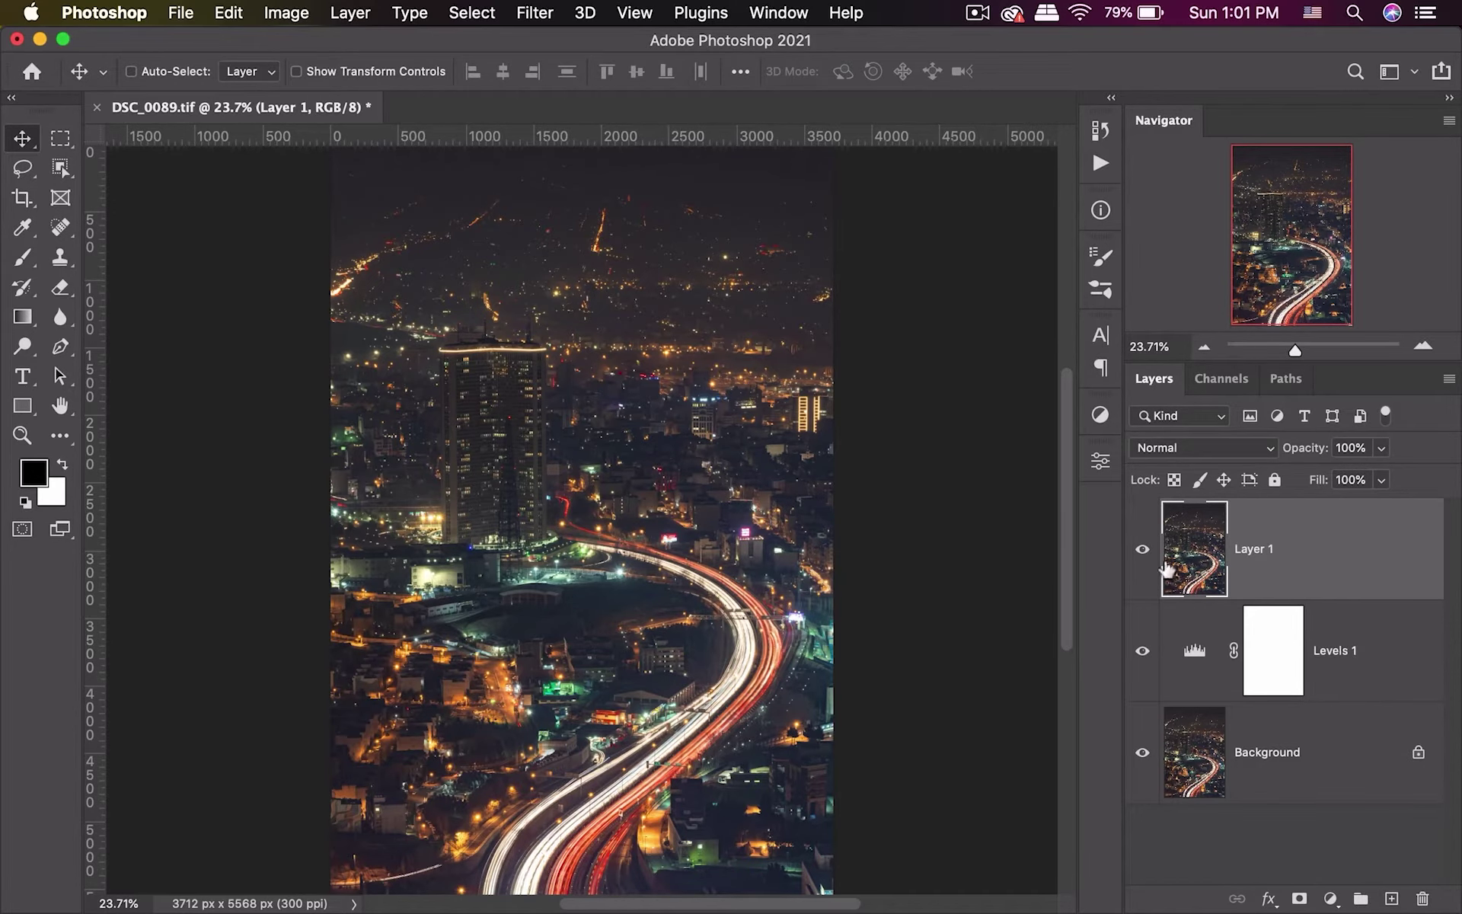
Duplicate Layer 1 and set Layer 1 copy to Screen blend mode.
drag(1346, 581, 1391, 885)
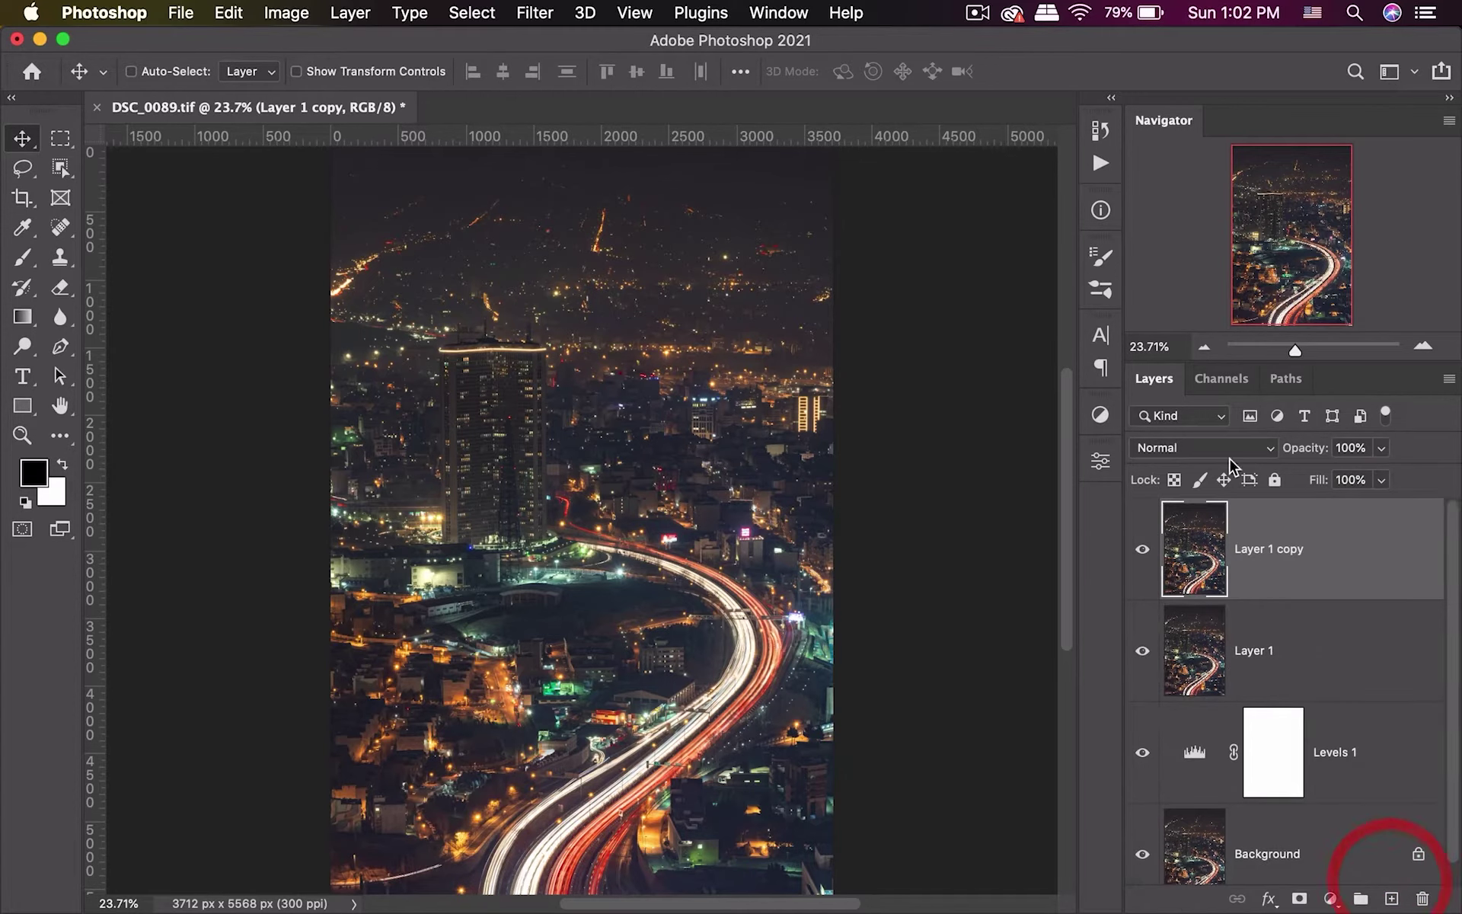
click(1217, 449)
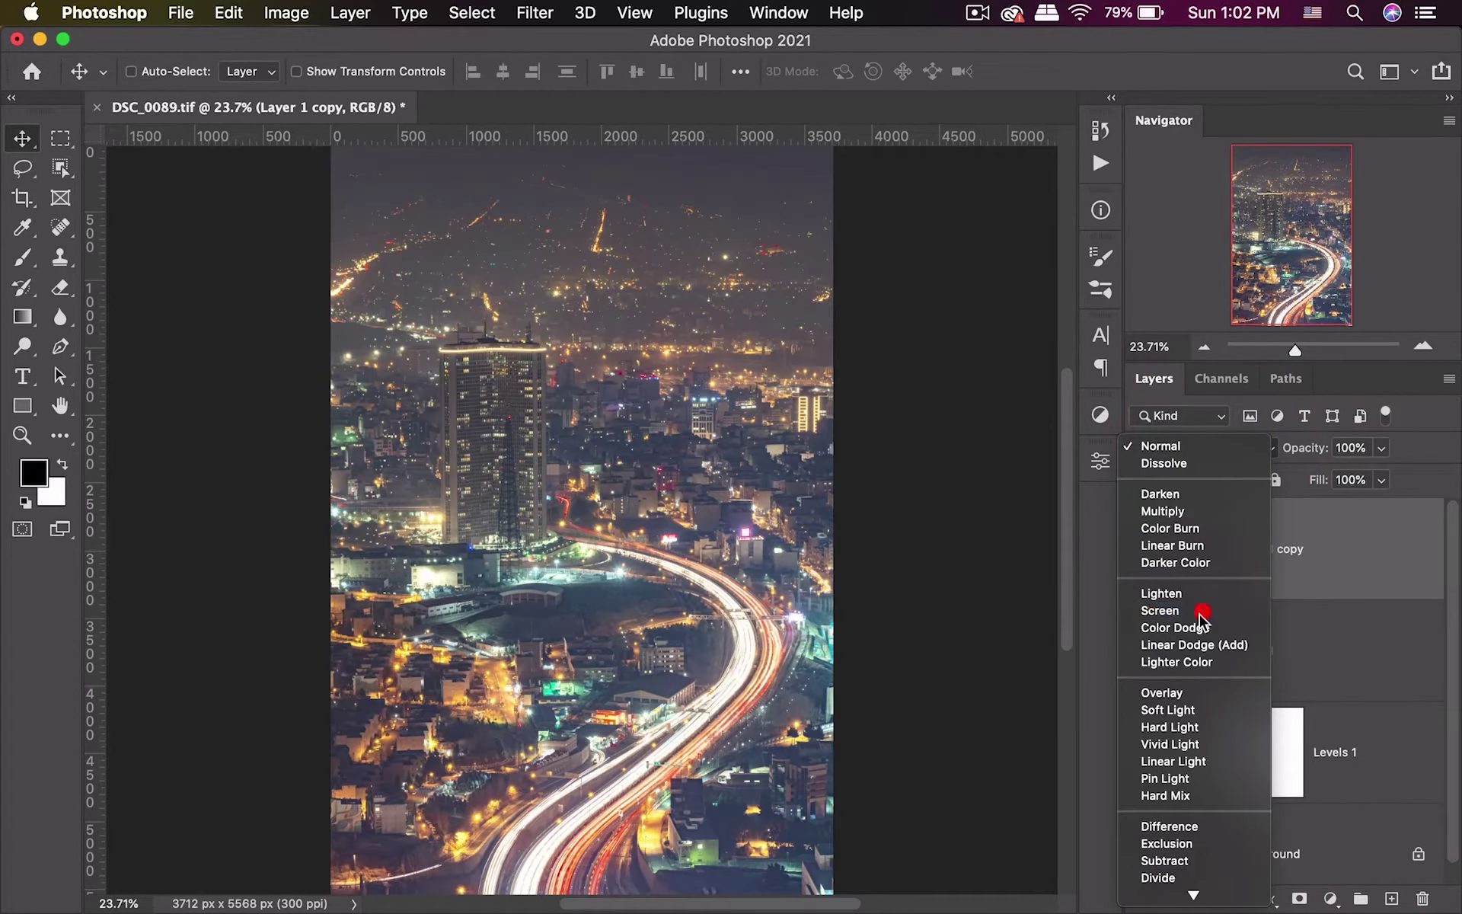
click(1210, 612)
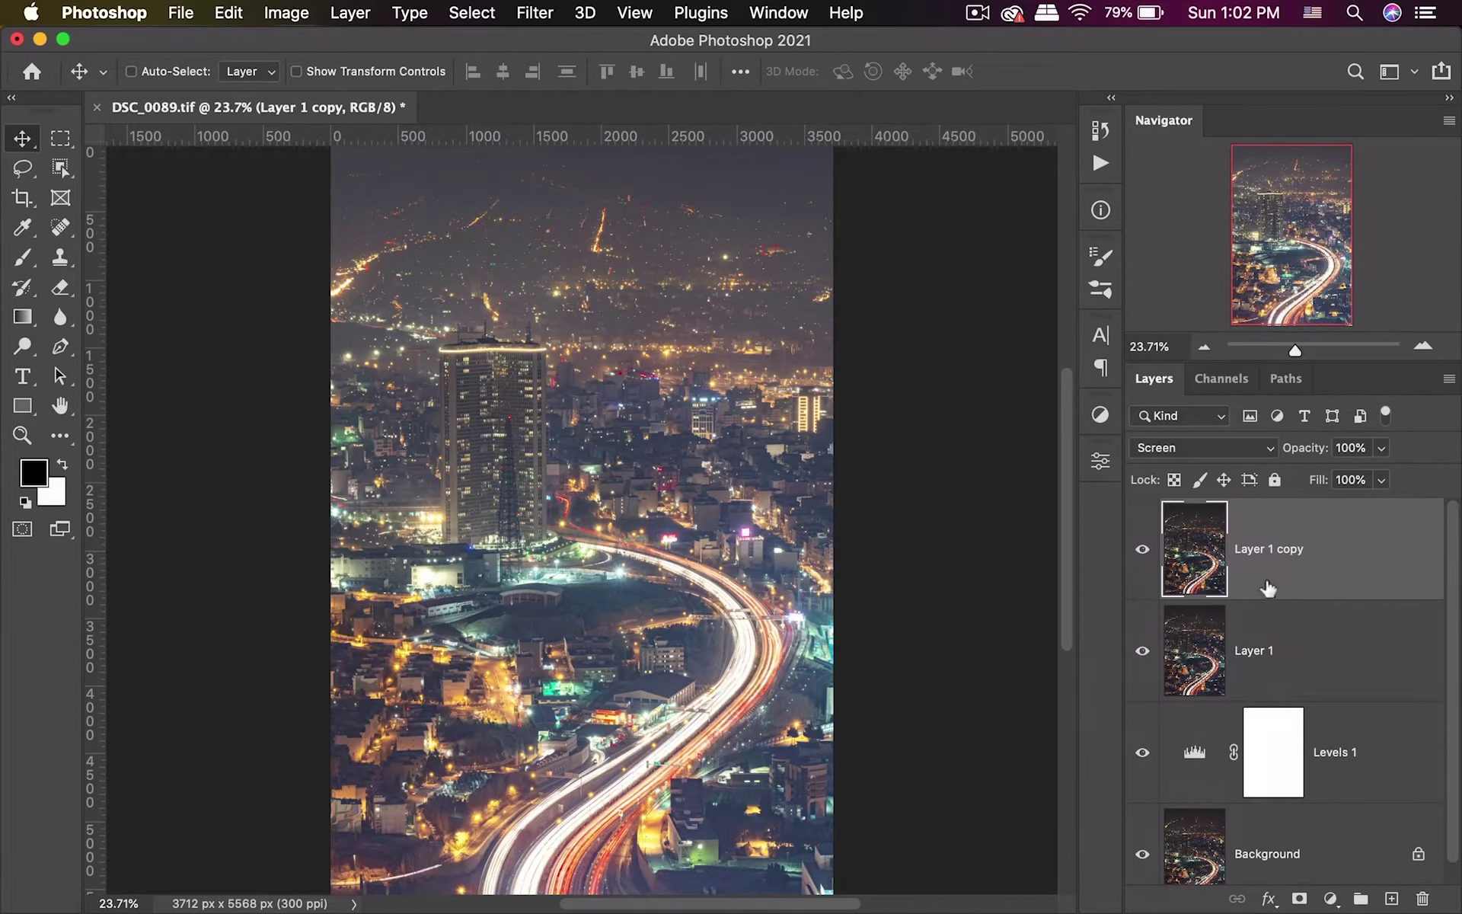
Raise Layer 1 copy's Blend If Underlying Layer black point, split into a soft 68–205 transition.
double_click(1384, 573)
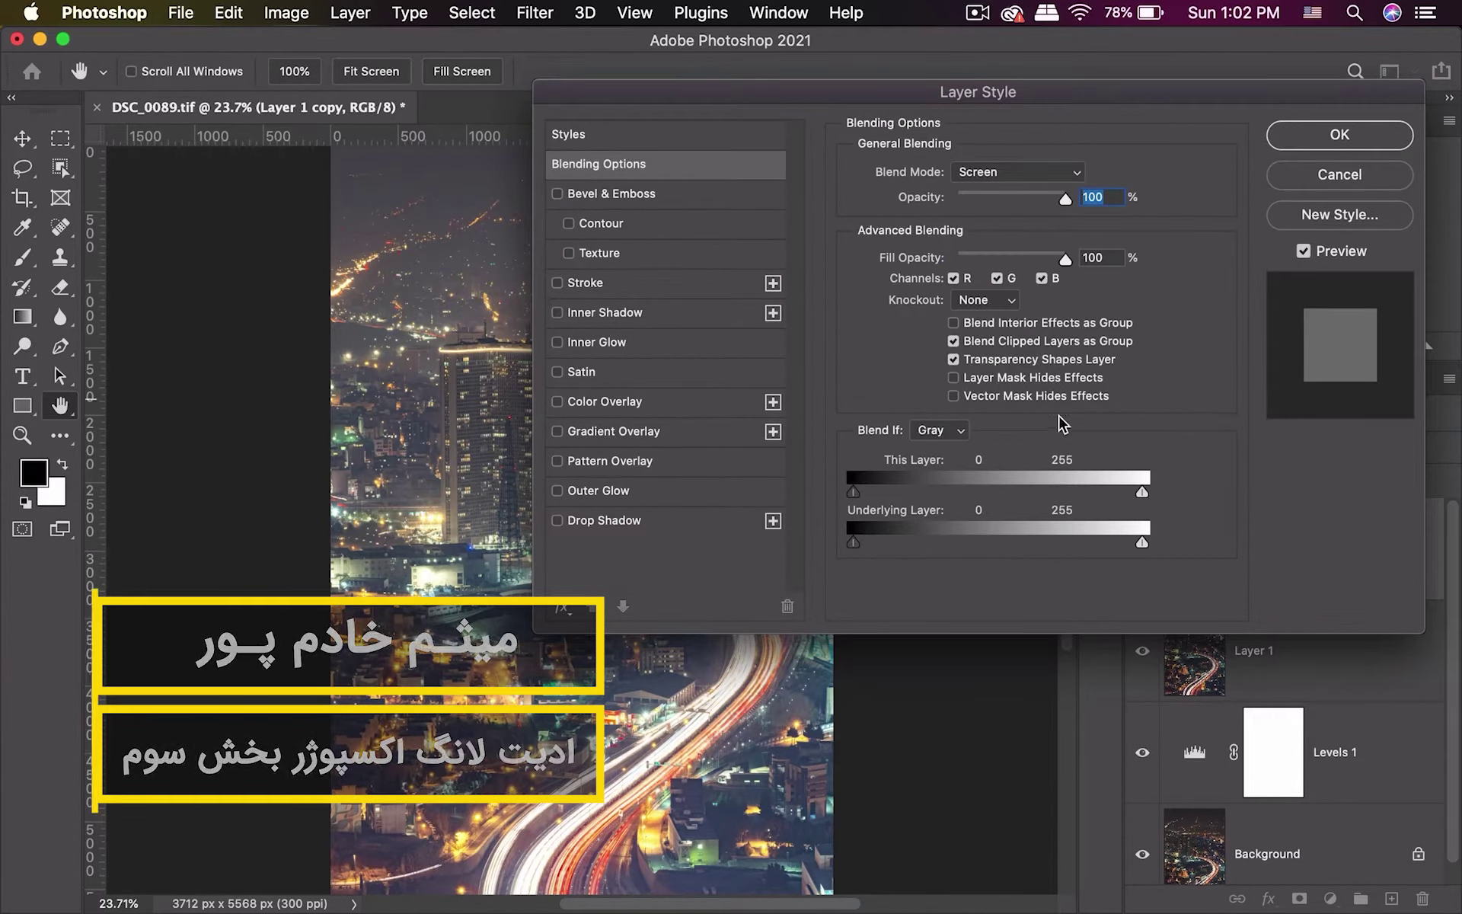
mouse_move(854, 542)
mouse_down()
mouse_move(942, 545)
mouse_move(823, 546)
mouse_up()
drag(925, 80, 893, 68)
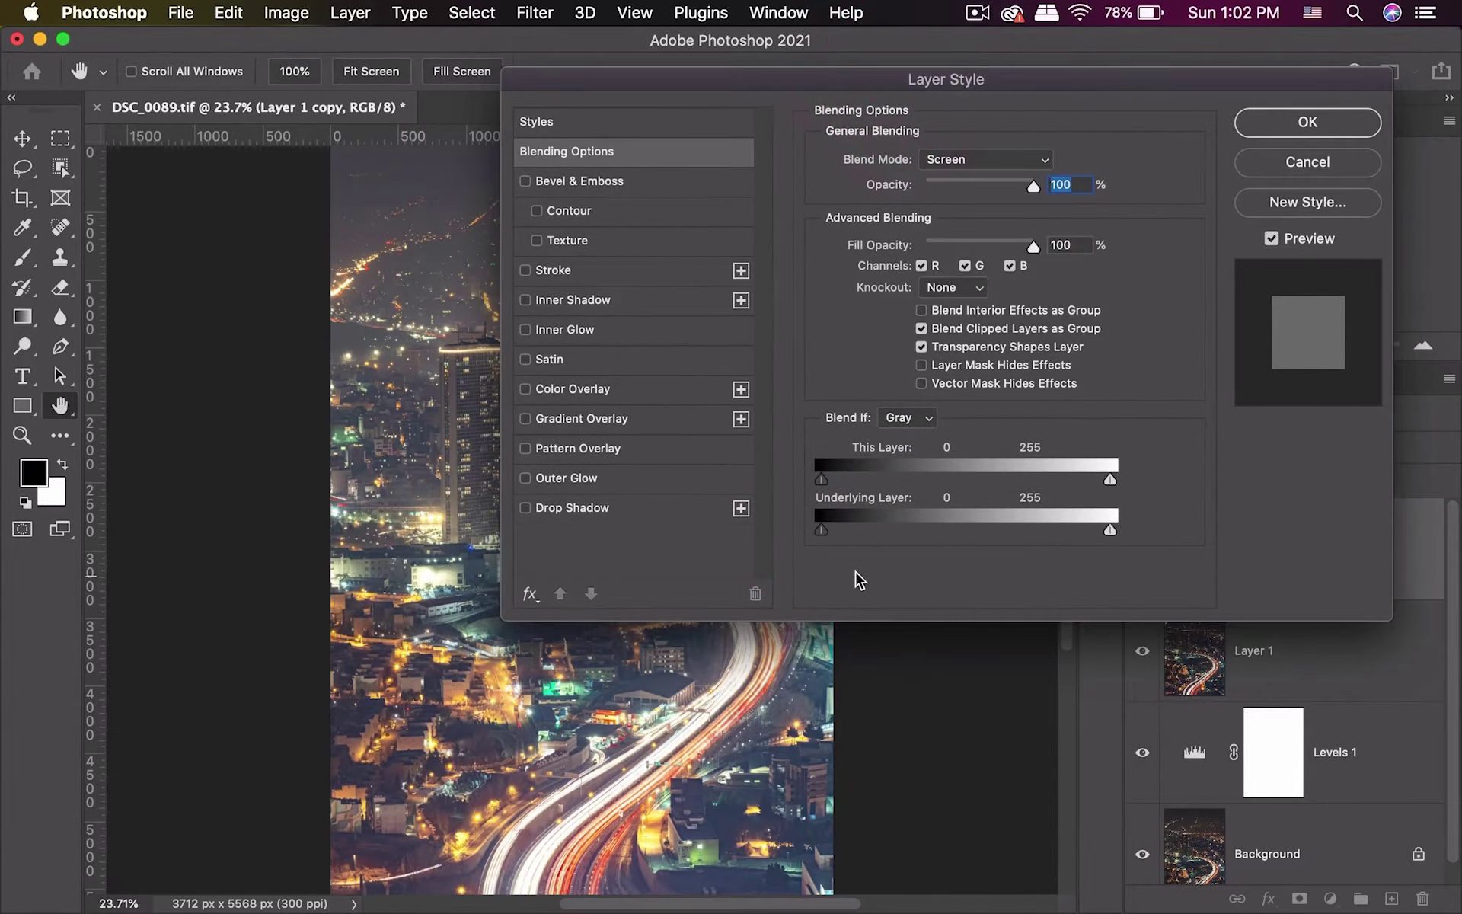
mouse_move(821, 531)
mouse_down()
mouse_move(898, 531)
mouse_move(820, 530)
mouse_up()
key(alt)
drag(824, 531, 1133, 531)
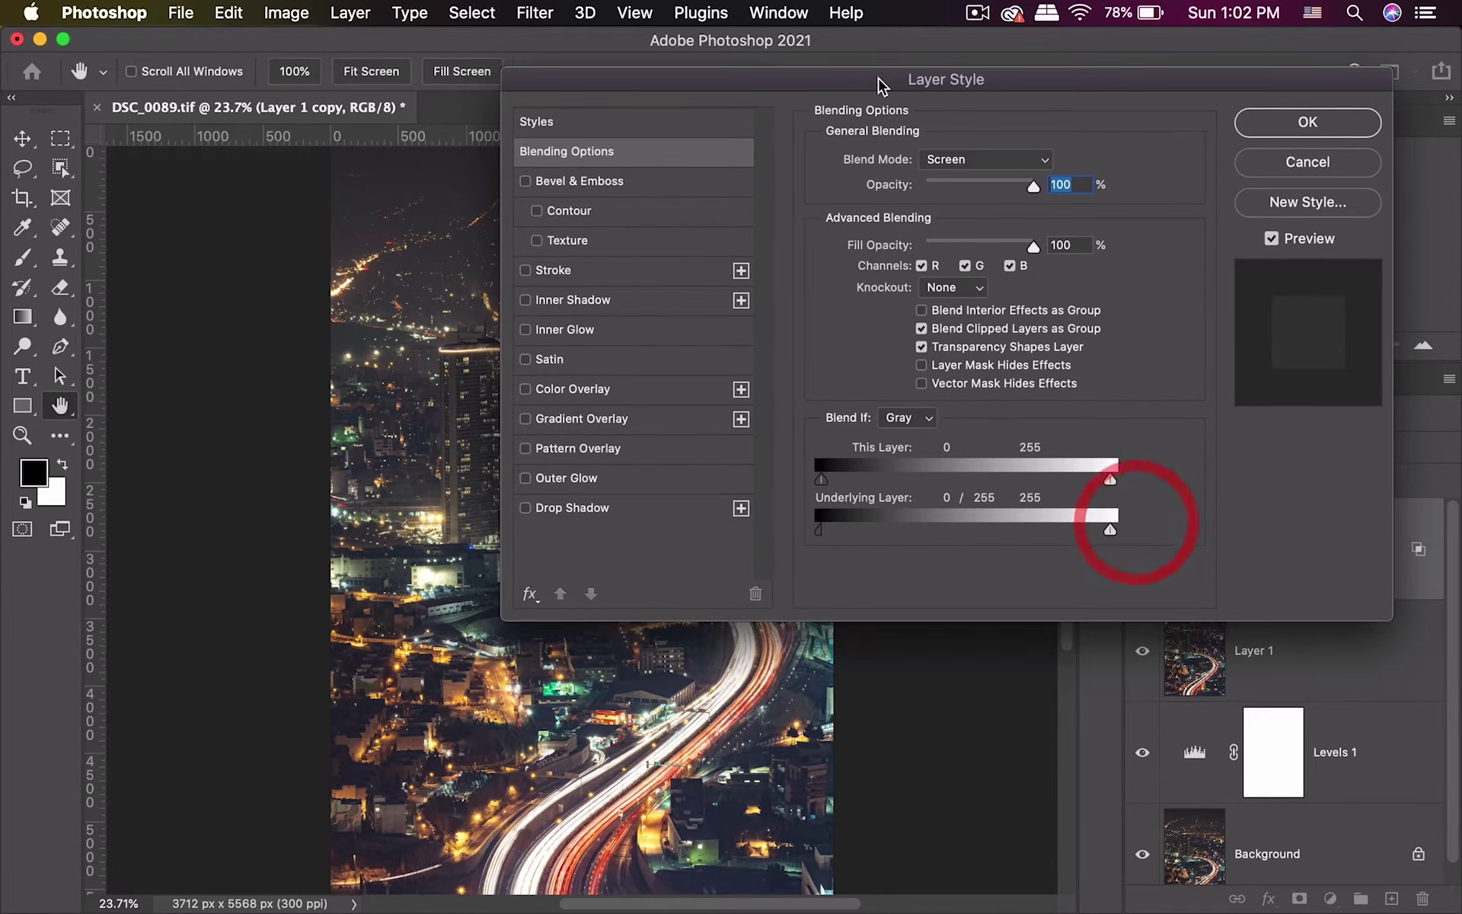
drag(871, 89, 927, 72)
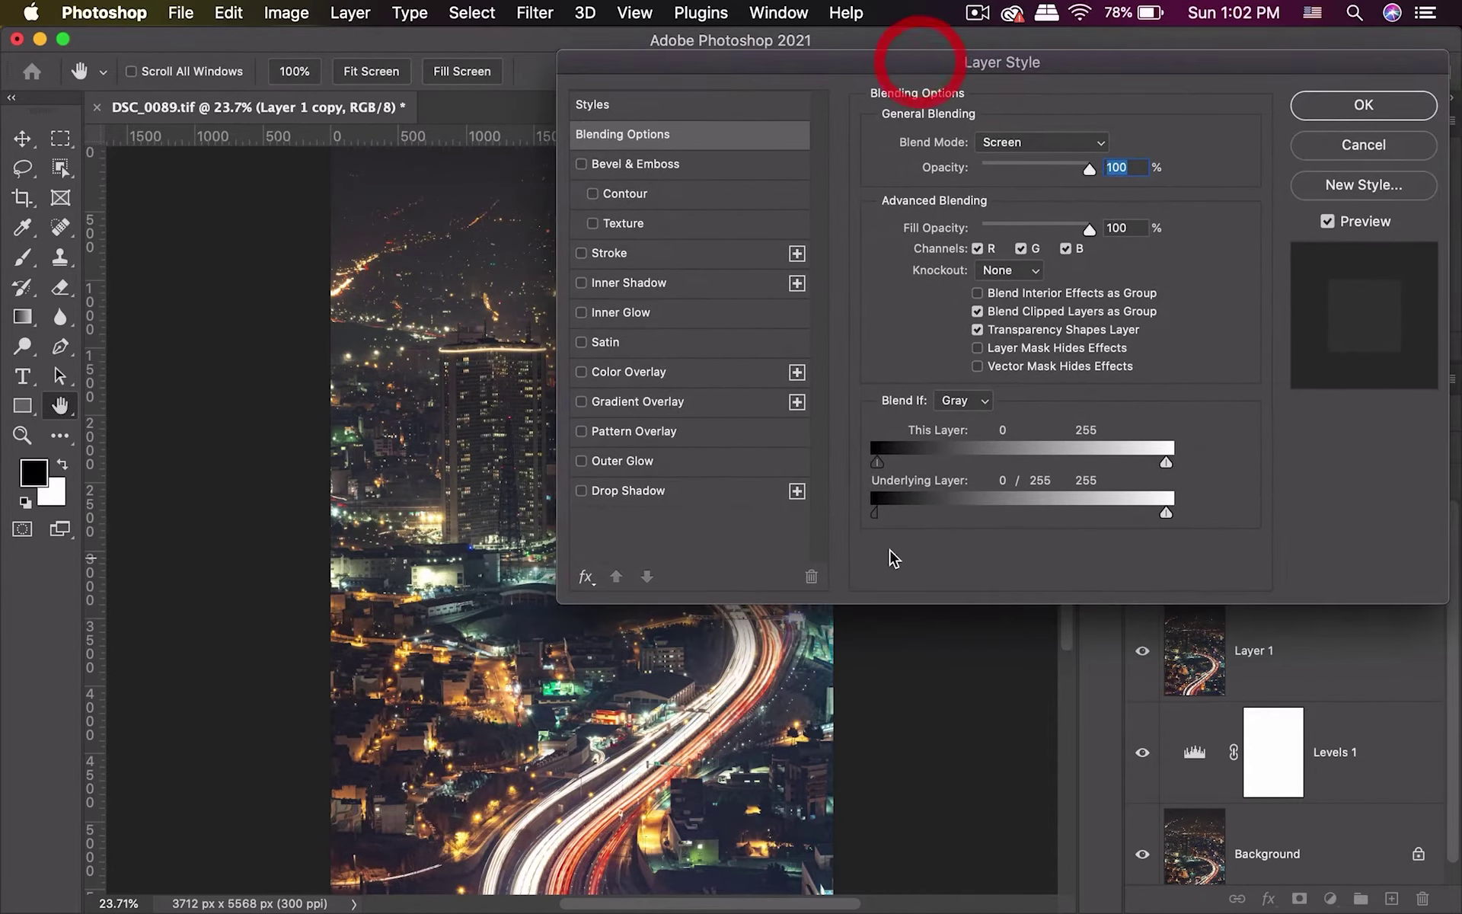
mouse_move(876, 515)
mouse_down()
mouse_move(894, 515)
mouse_move(843, 526)
mouse_move(966, 527)
mouse_up()
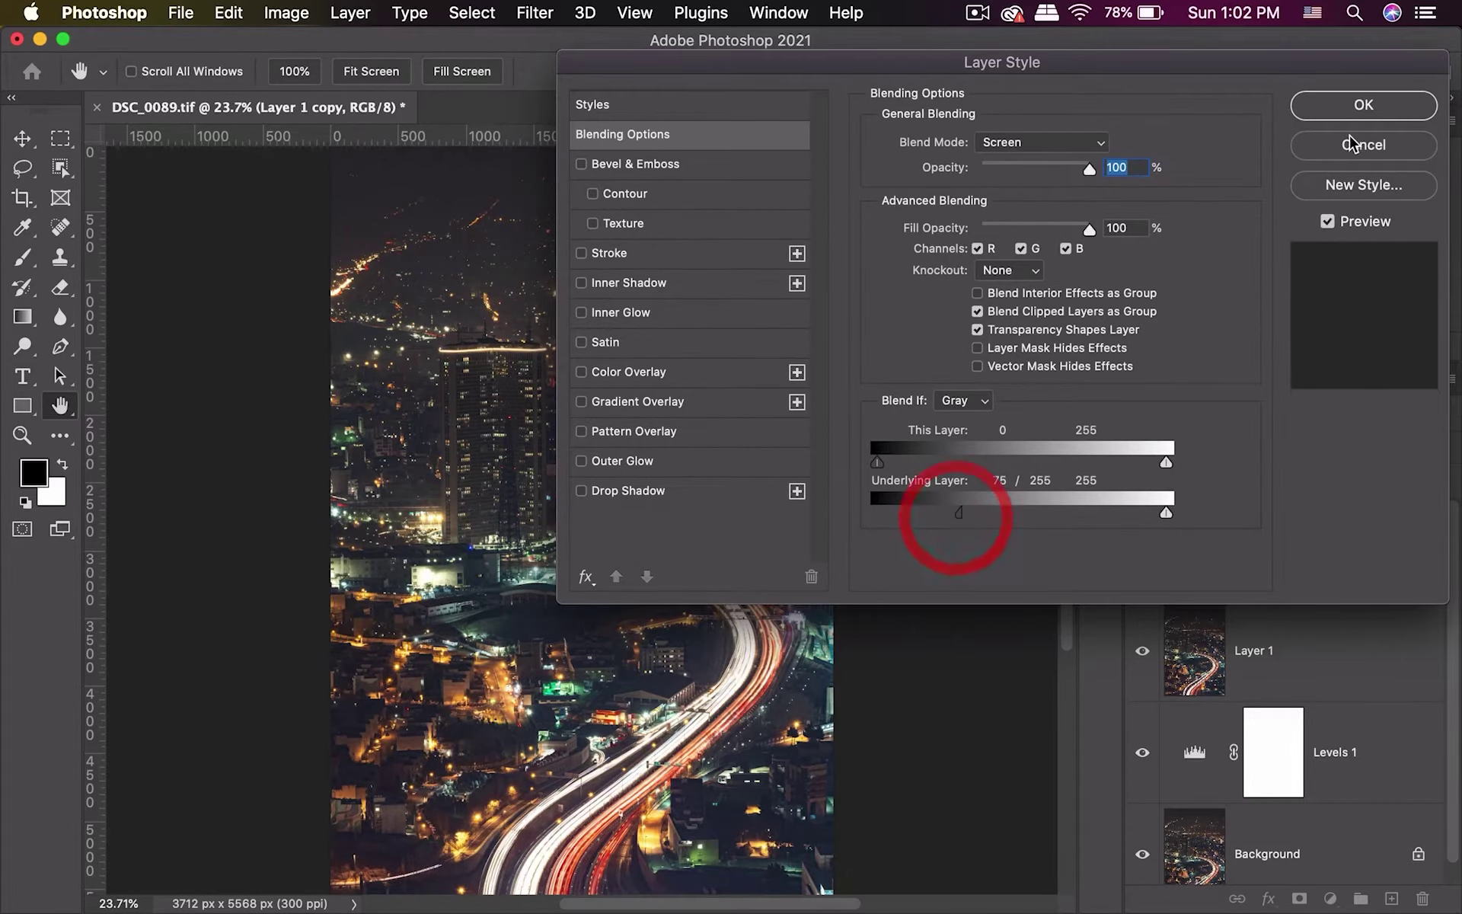
click(1347, 107)
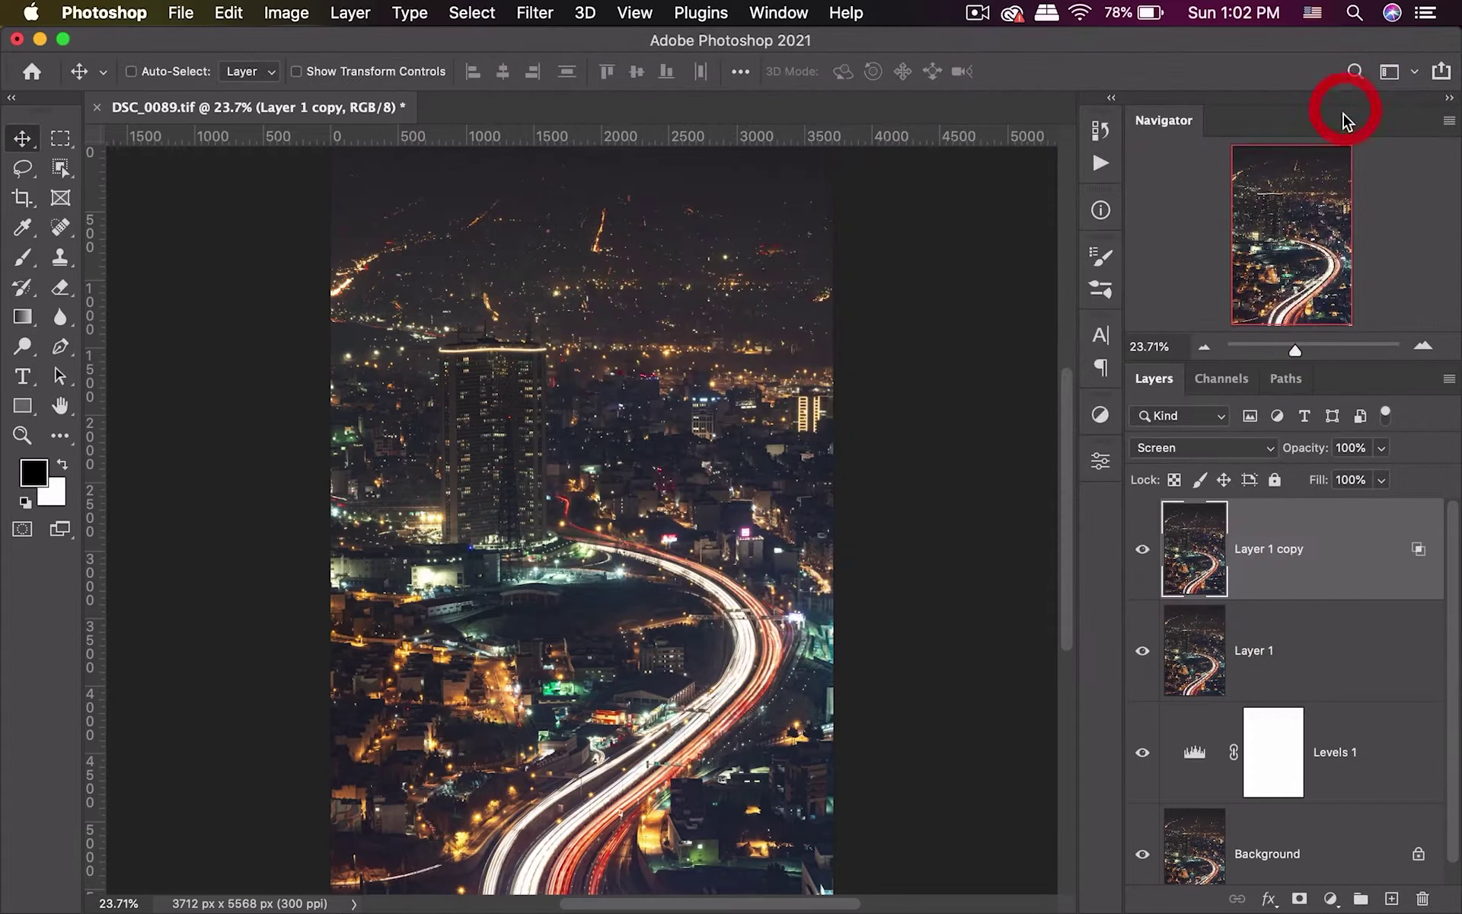
Toggle Layer 1 copy on and off to compare the Screen brightening.
click(1142, 550)
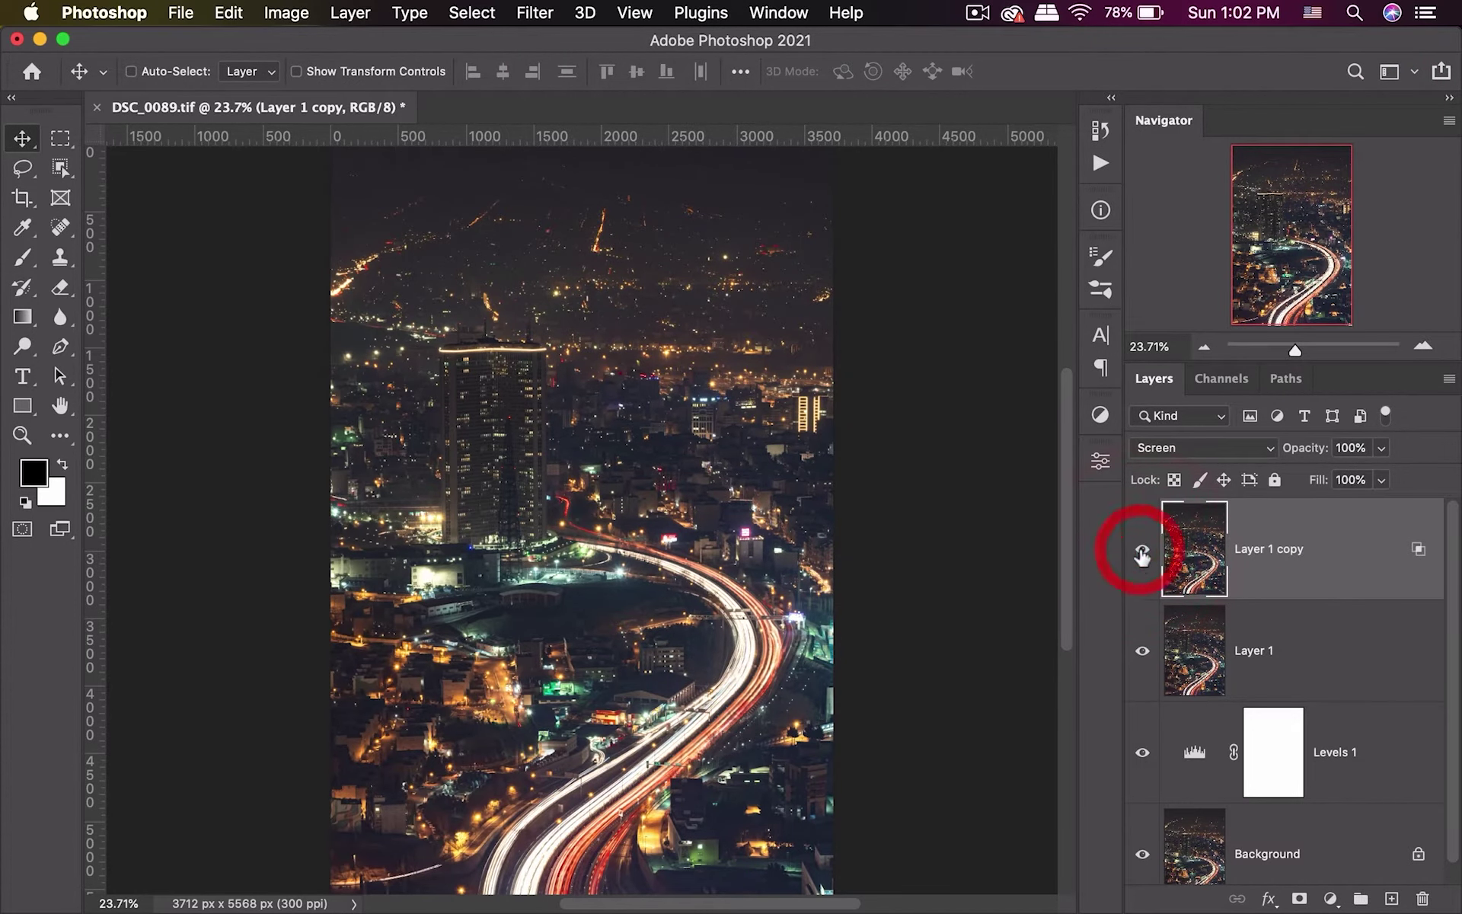
click(1142, 549)
click(1142, 549)
click(1142, 552)
click(1142, 552)
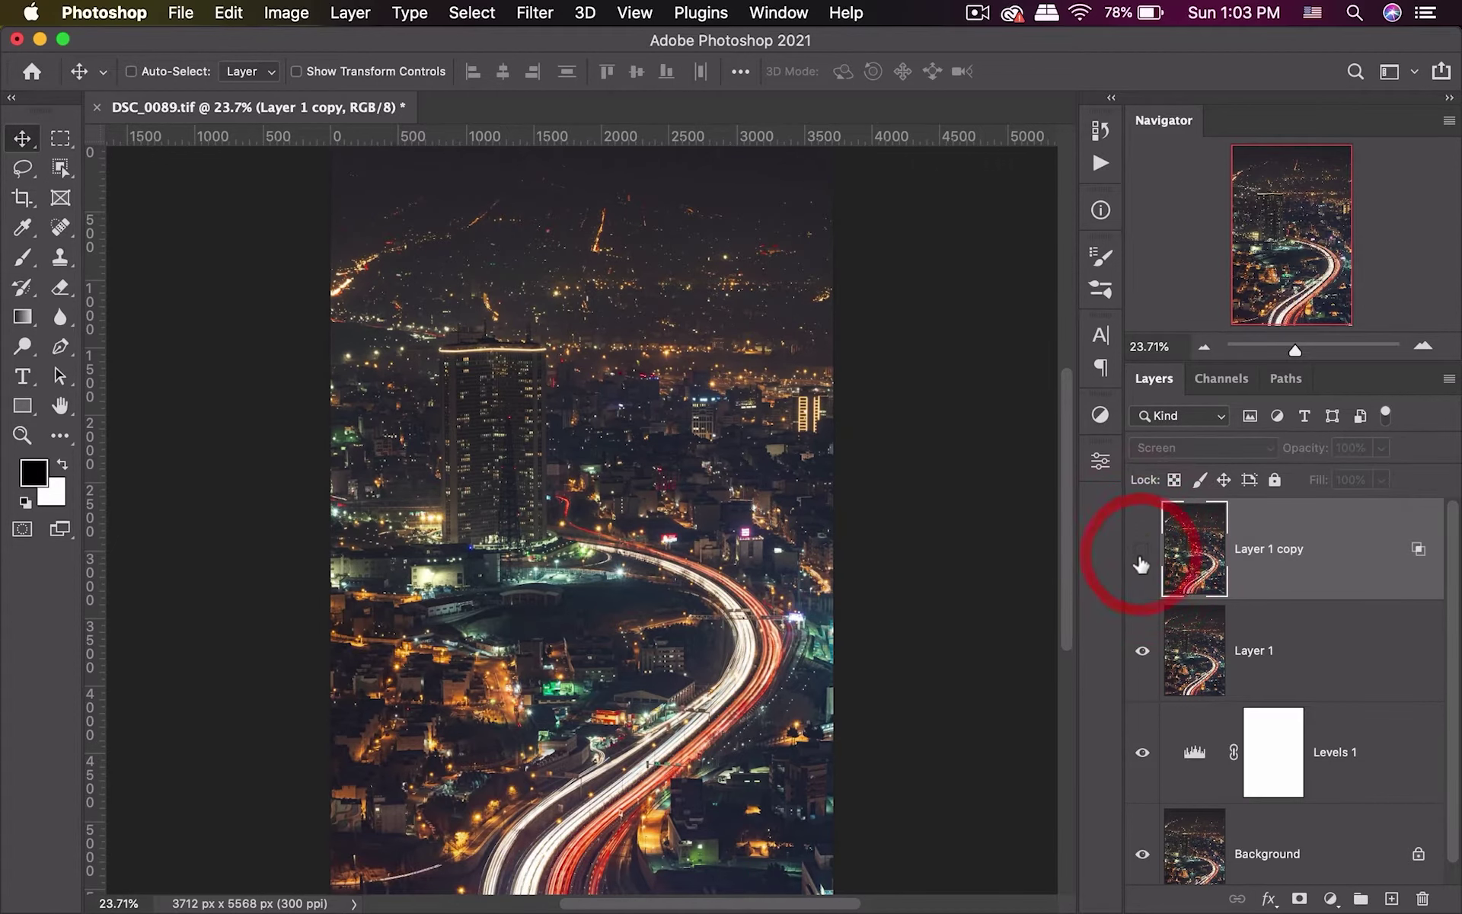
click(1140, 559)
click(1141, 560)
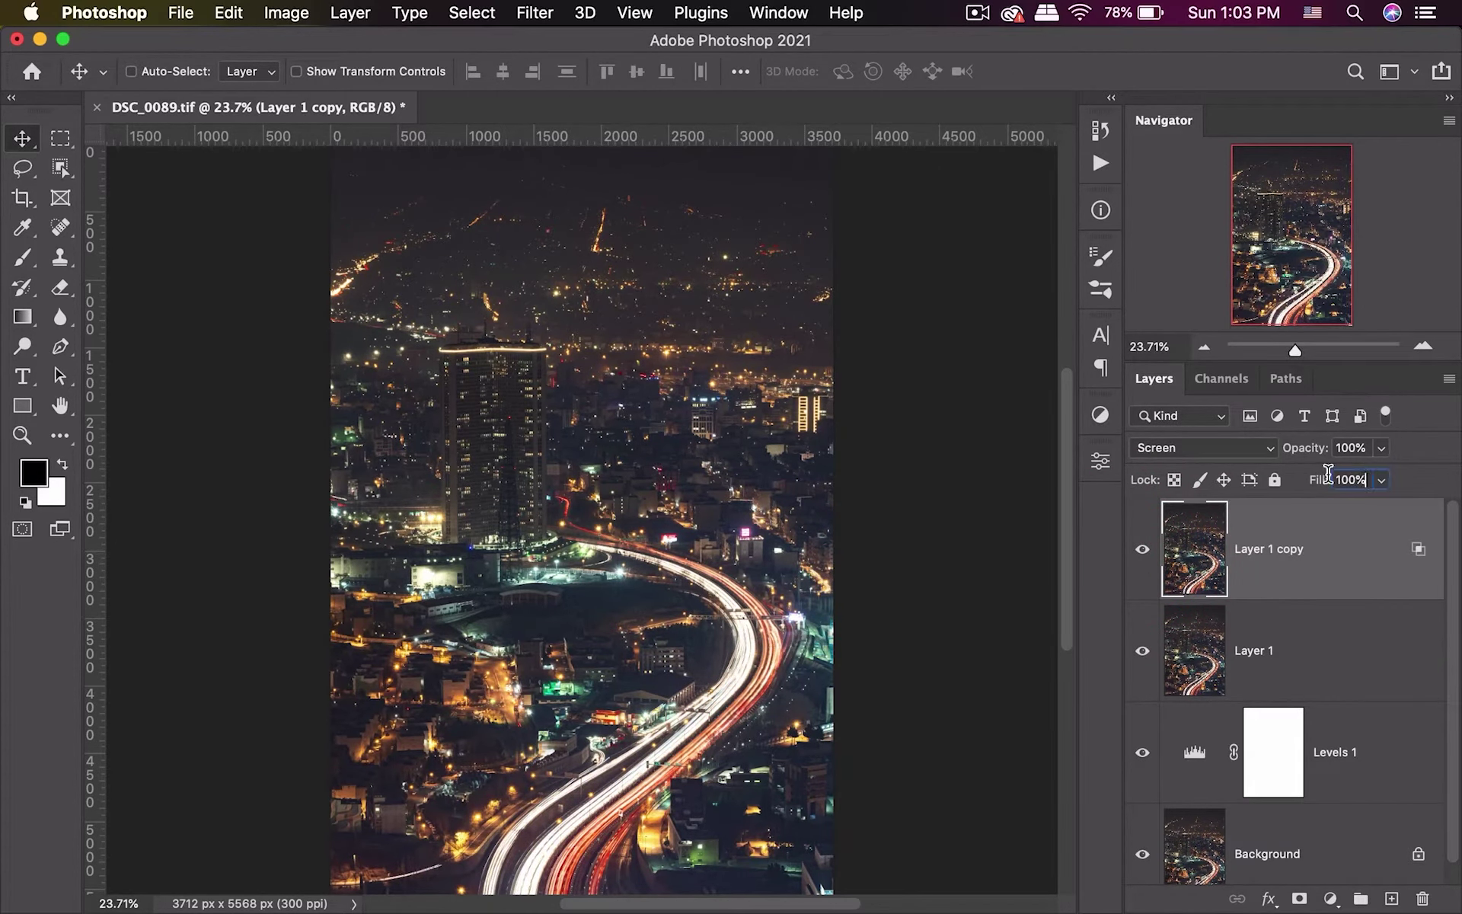
key(Return)
Try 50% opacity on Layer 1 copy, then settle on 35%.
click(1362, 447)
text(50)
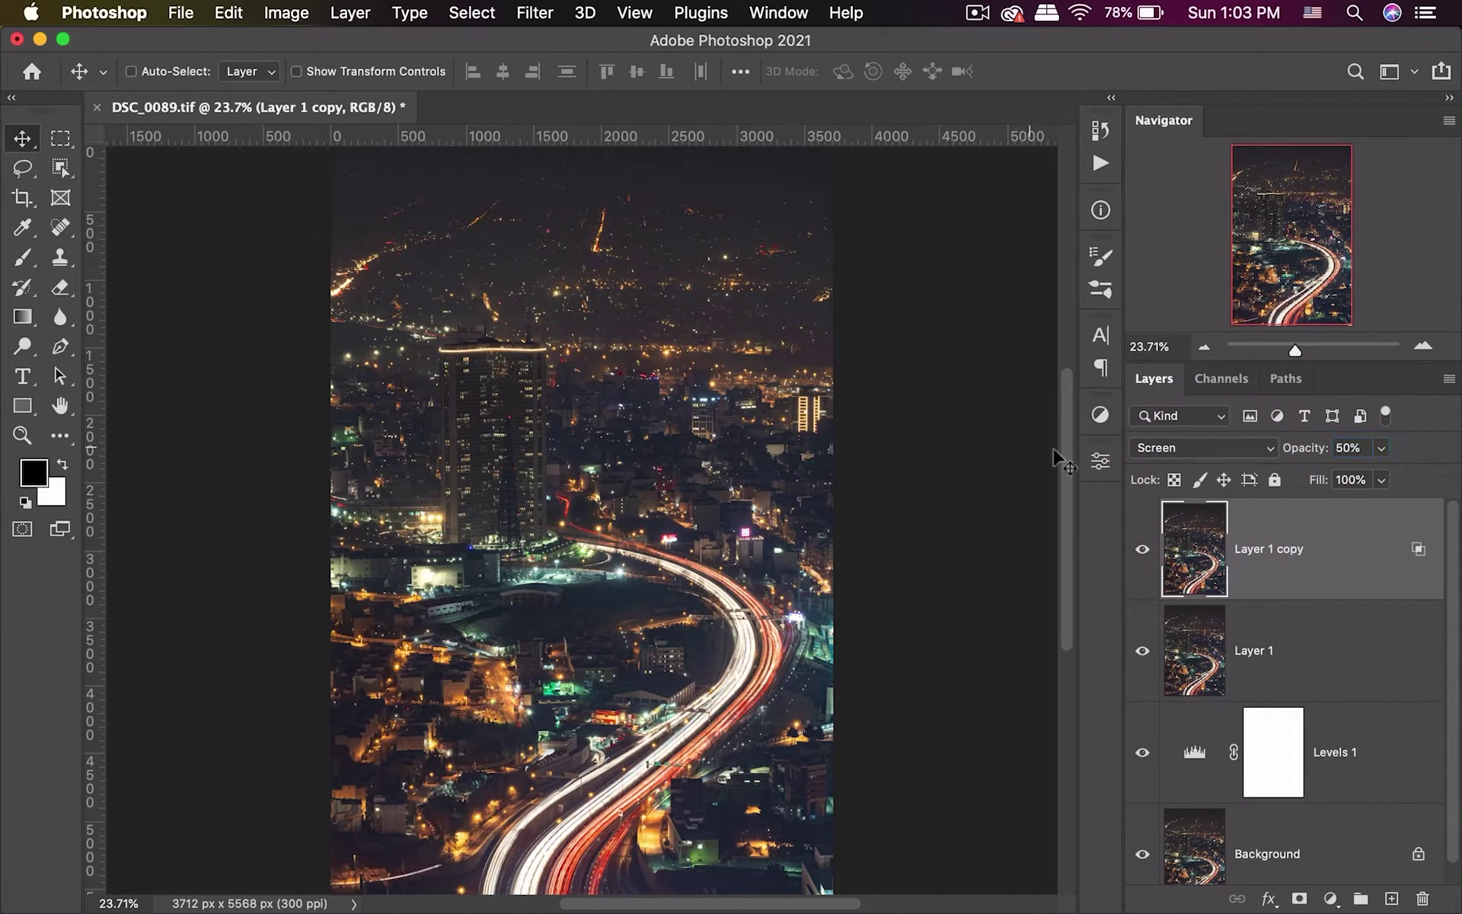
click(1141, 550)
click(1142, 550)
click(1355, 448)
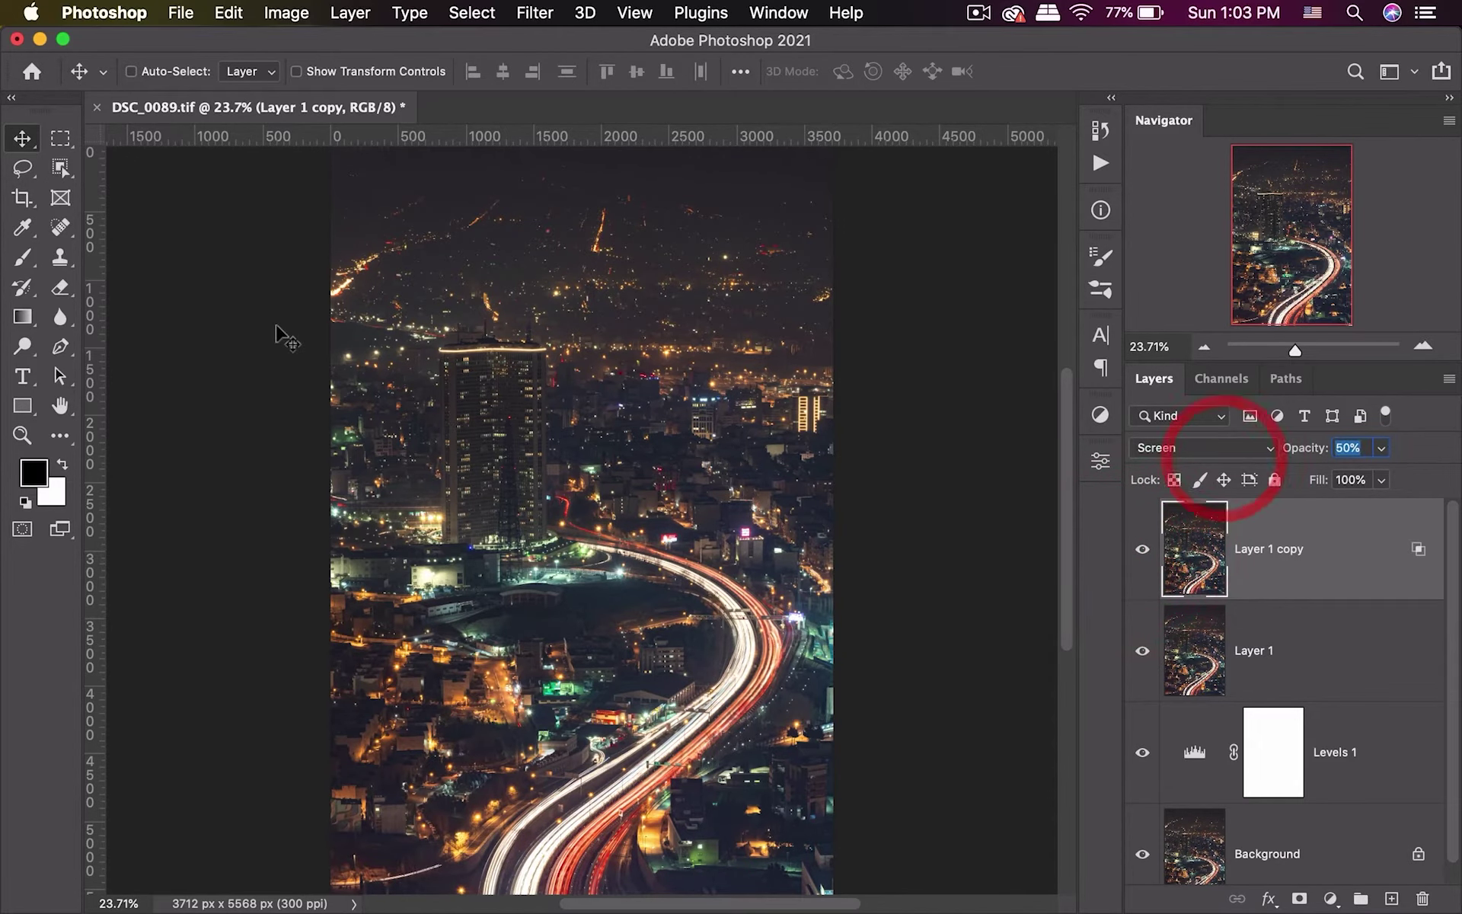
text(35)
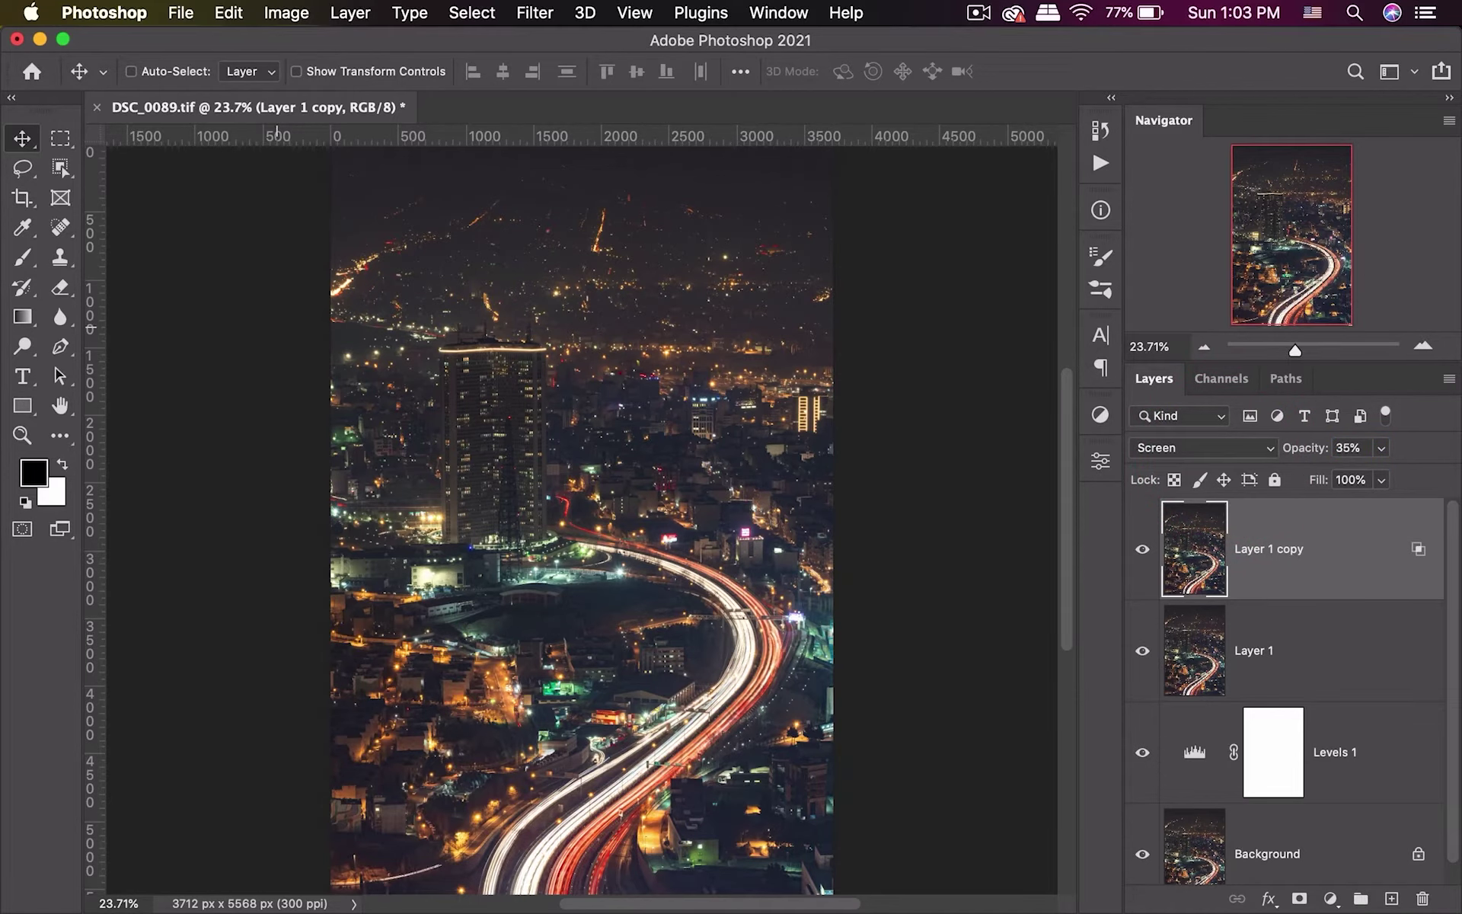
click(1142, 550)
click(1142, 551)
Duplicate Layer 1, move the copy to the top of the stack, and set it to Multiply.
drag(1362, 669, 1391, 898)
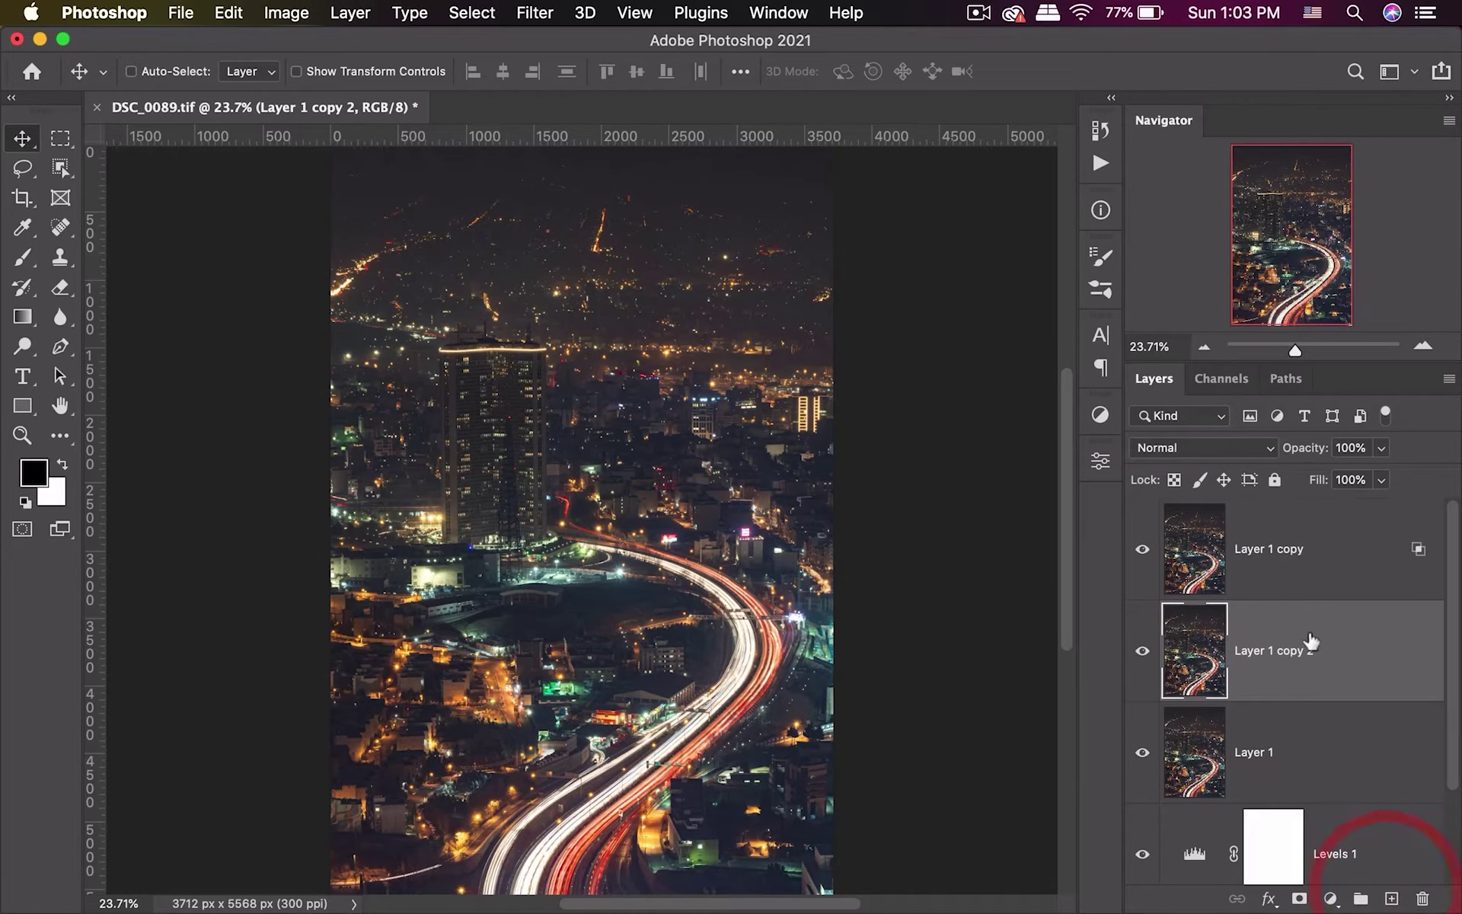
drag(1309, 641, 1298, 504)
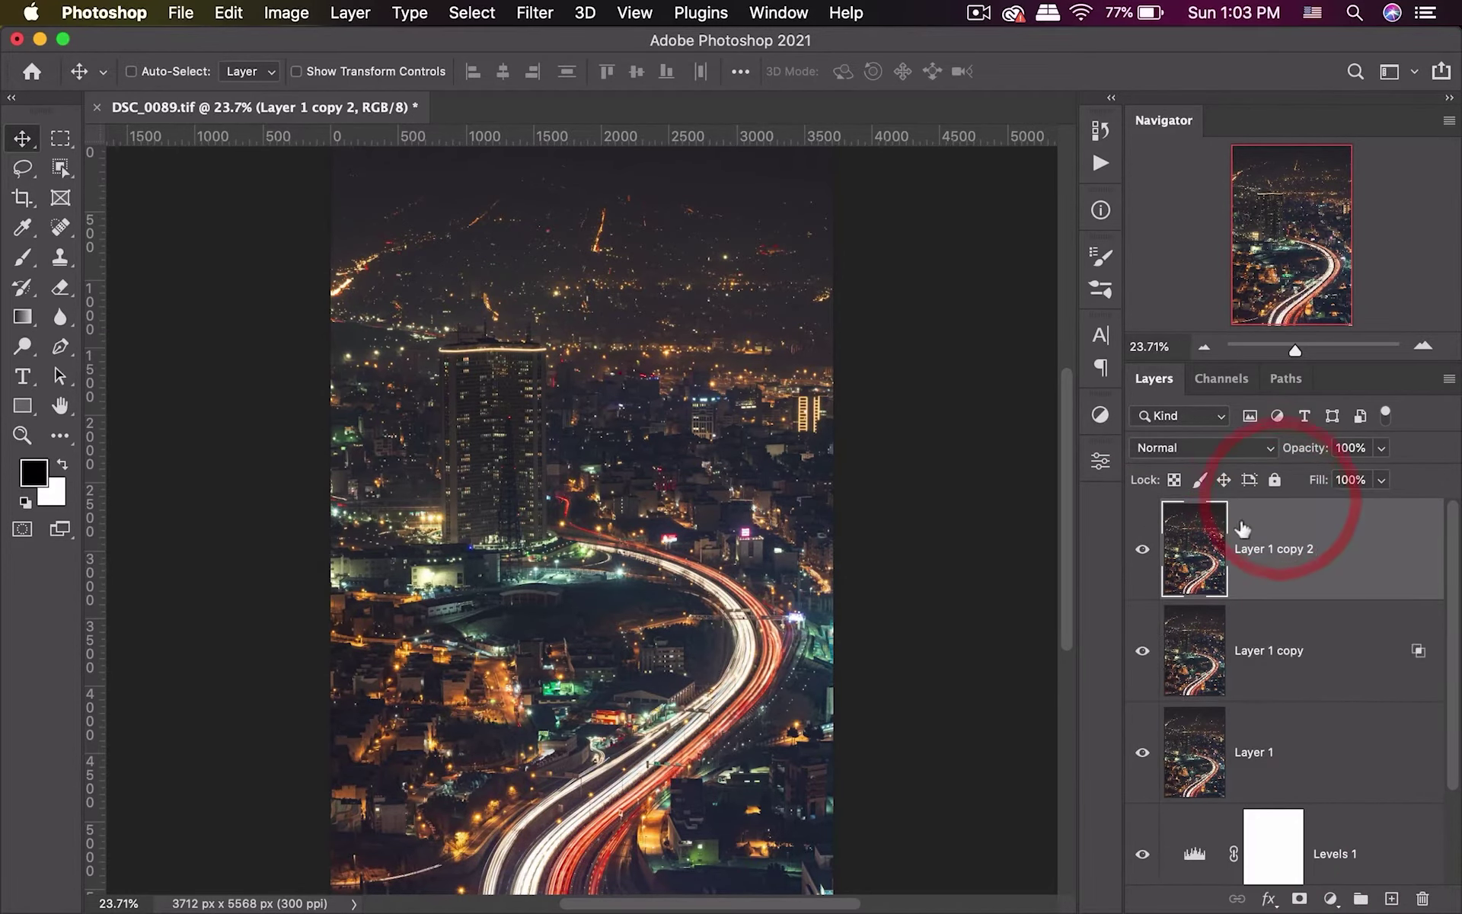
click(1195, 452)
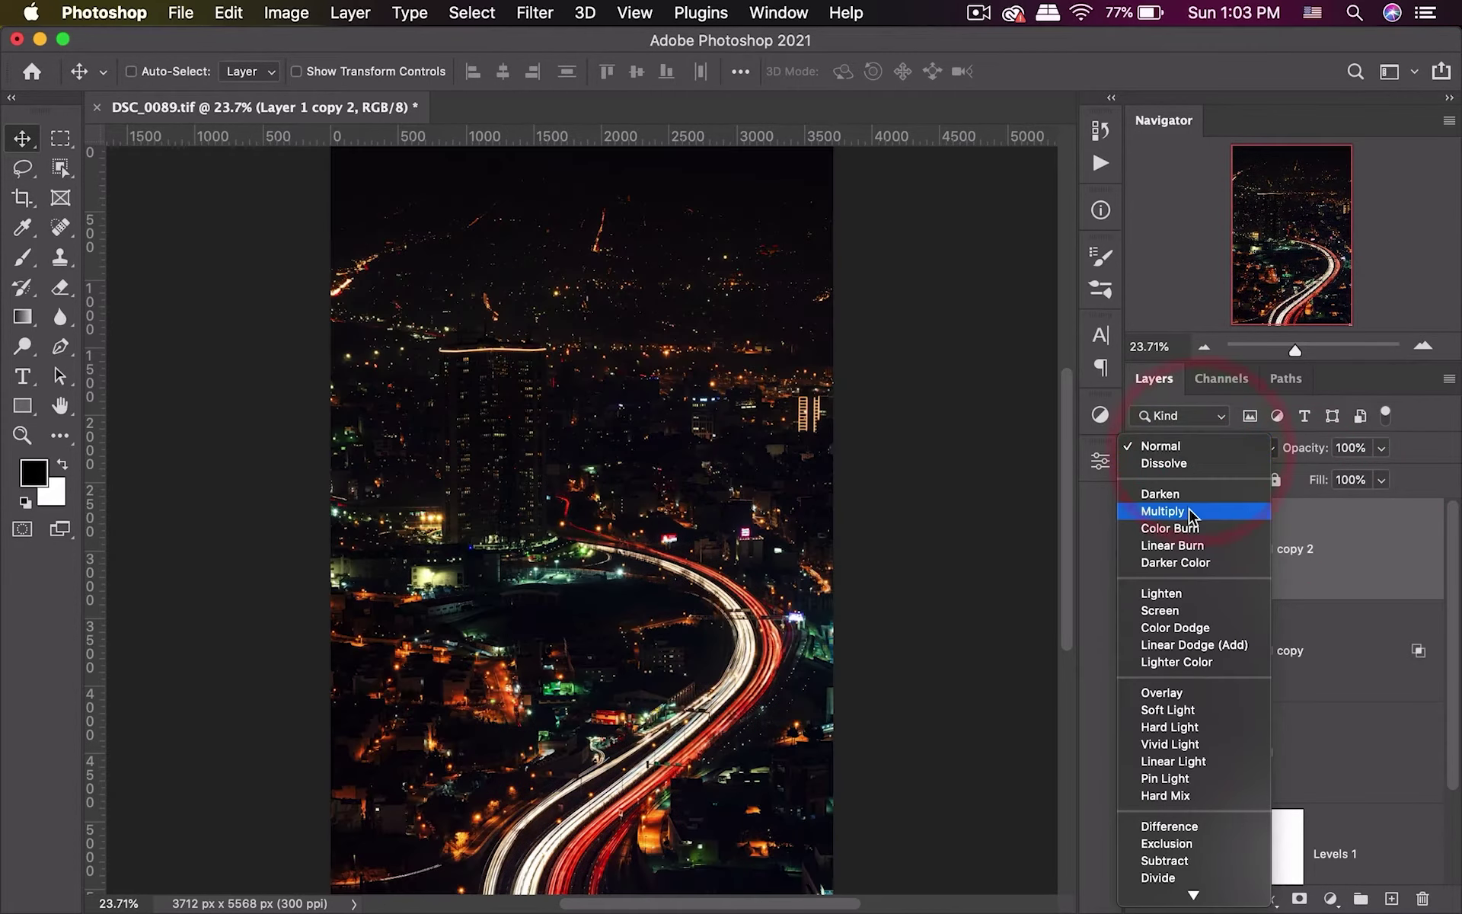
click(1189, 509)
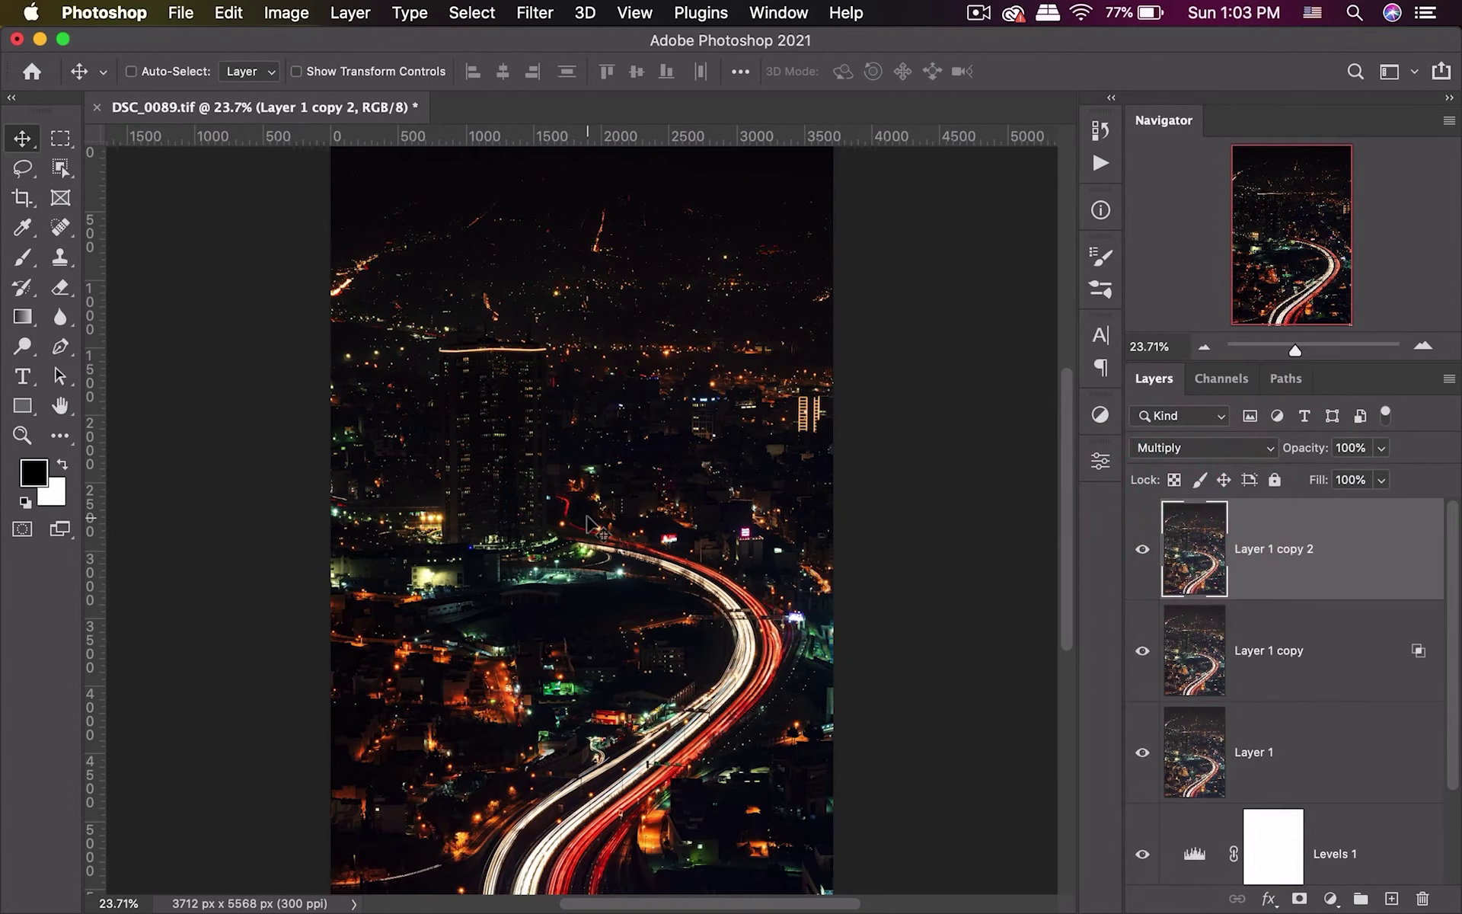
double_click(1376, 561)
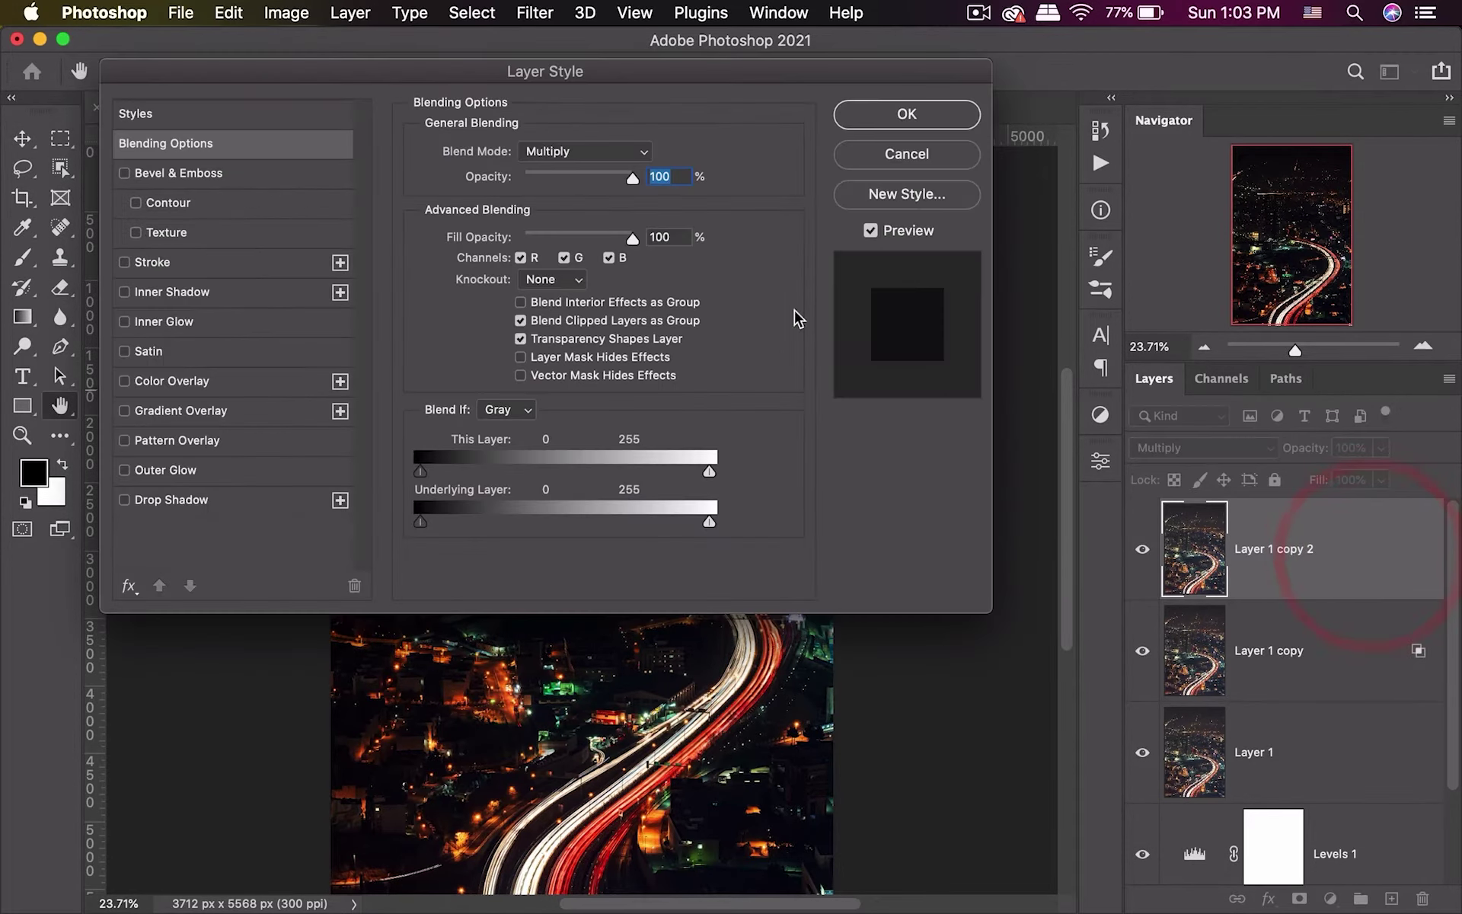
Lower Layer 1 copy 2's Blend If Underlying Layer white point so only deep shadows darken.
drag(593, 77, 616, 80)
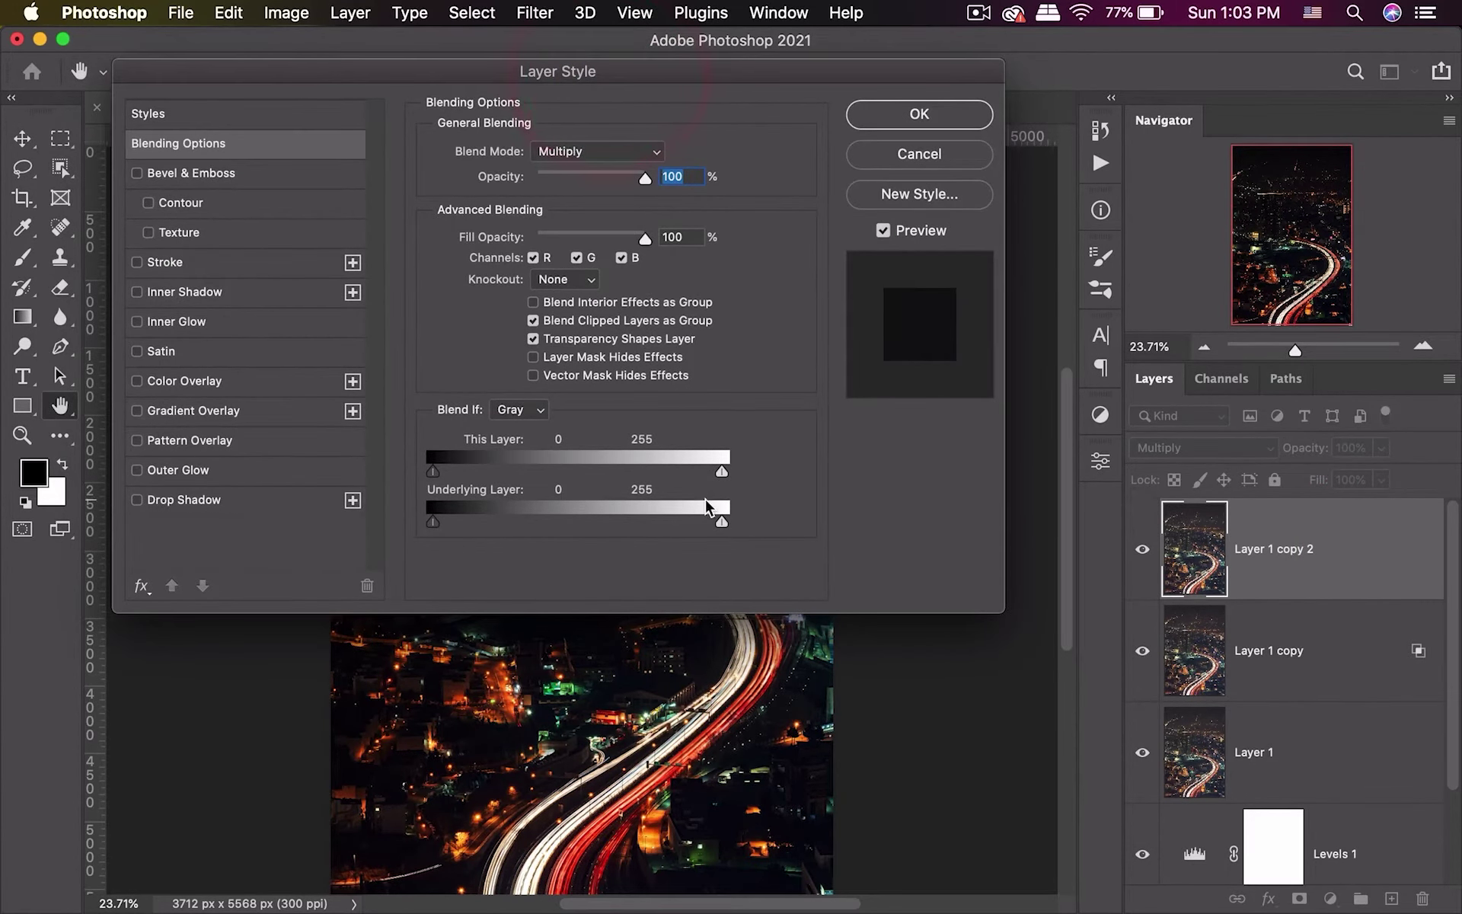
drag(721, 527, 498, 522)
mouse_move(858, 72)
mouse_down()
mouse_move(415, 204)
mouse_move(458, 86)
mouse_move(786, 63)
mouse_up()
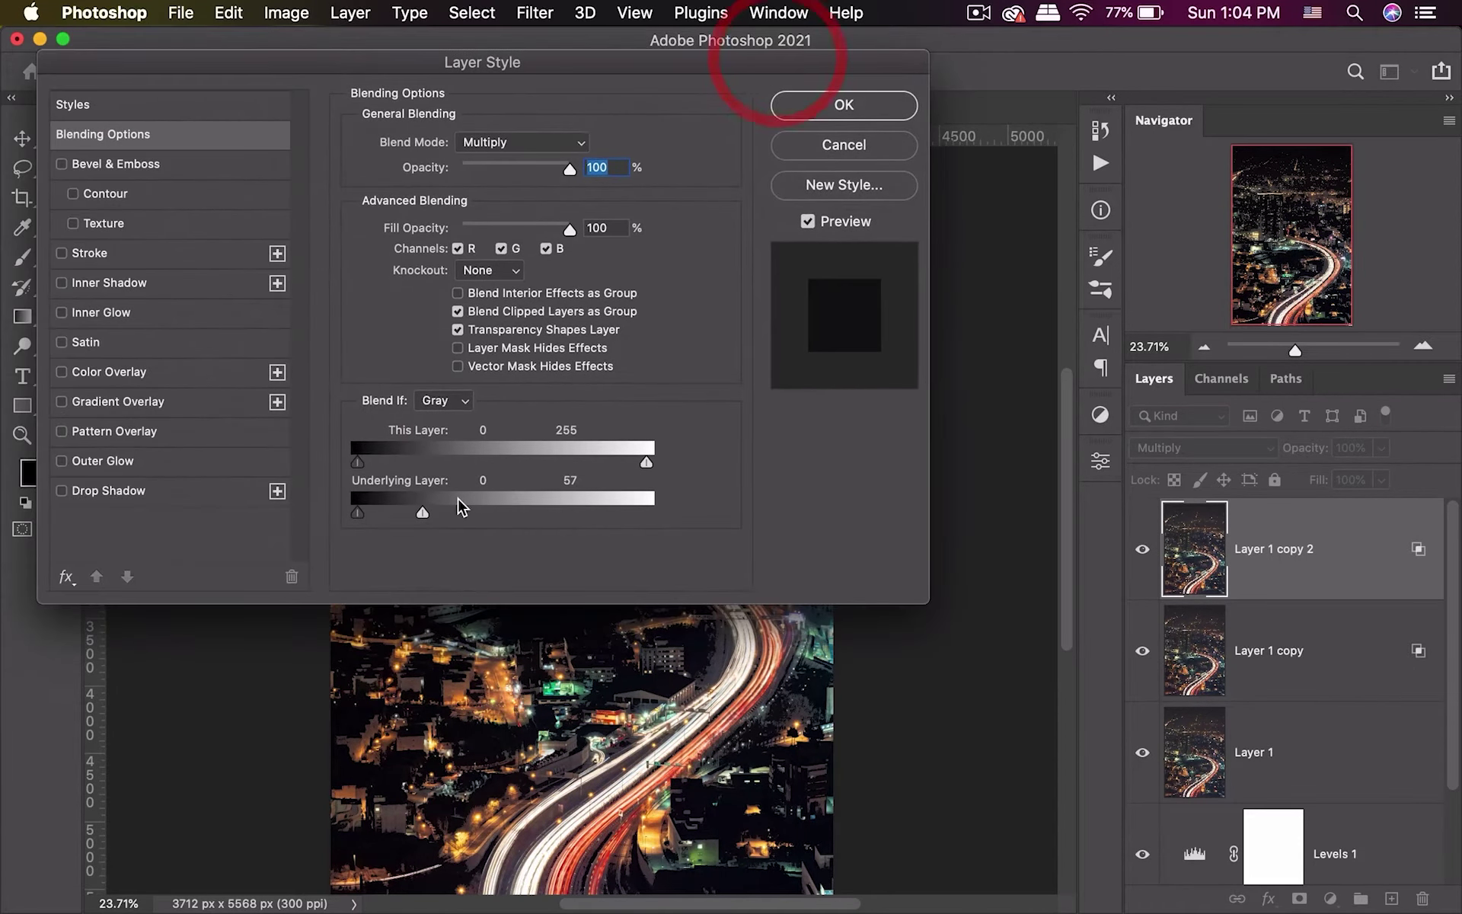
mouse_move(422, 514)
mouse_down()
mouse_move(644, 514)
mouse_move(272, 548)
mouse_up()
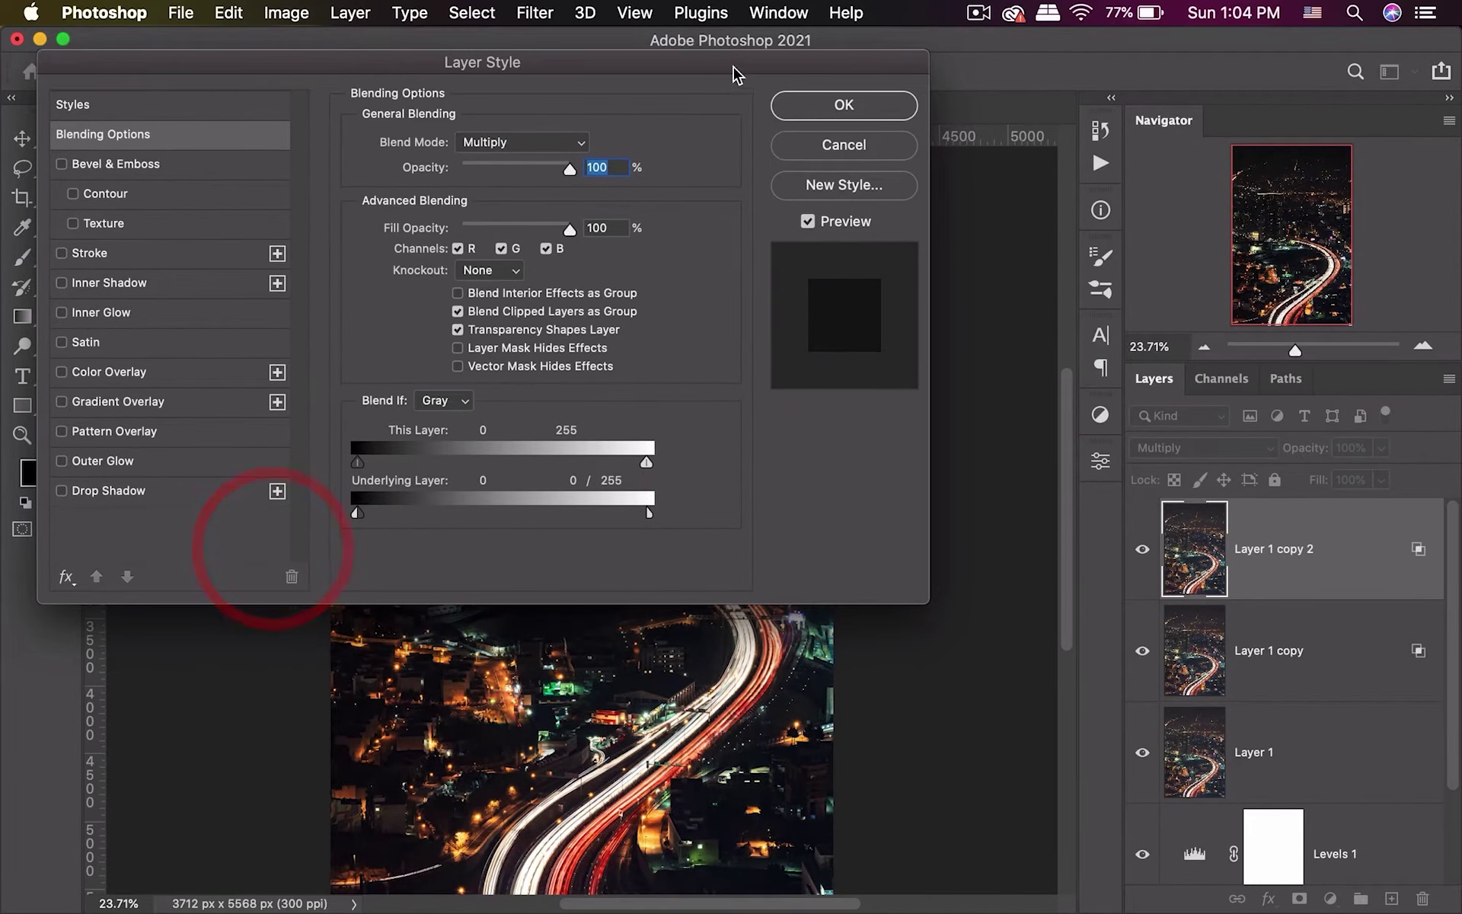
drag(739, 76, 387, 139)
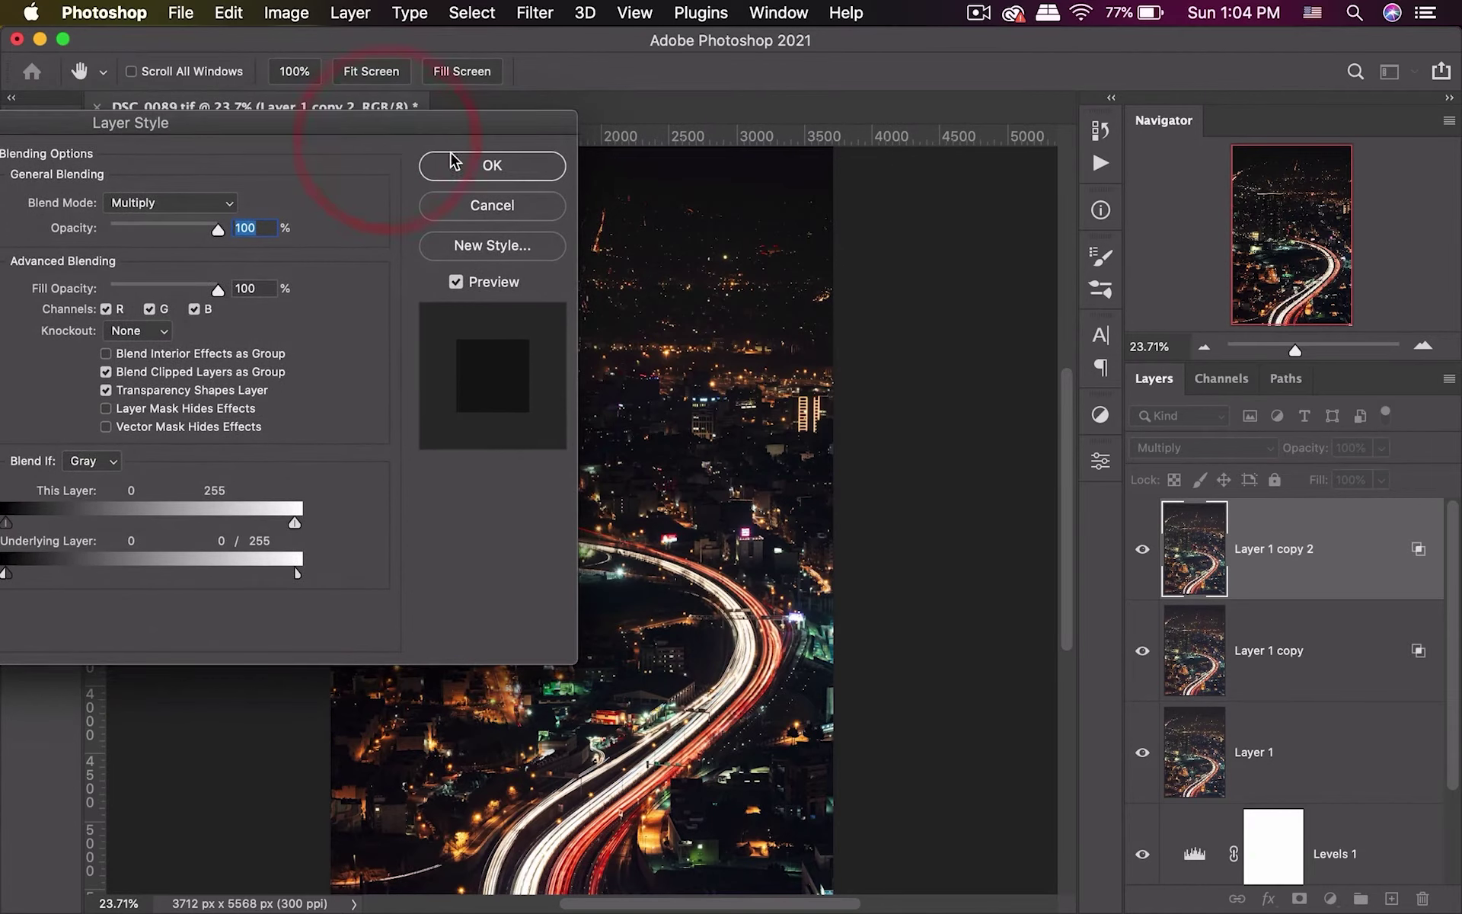
drag(499, 116, 551, 104)
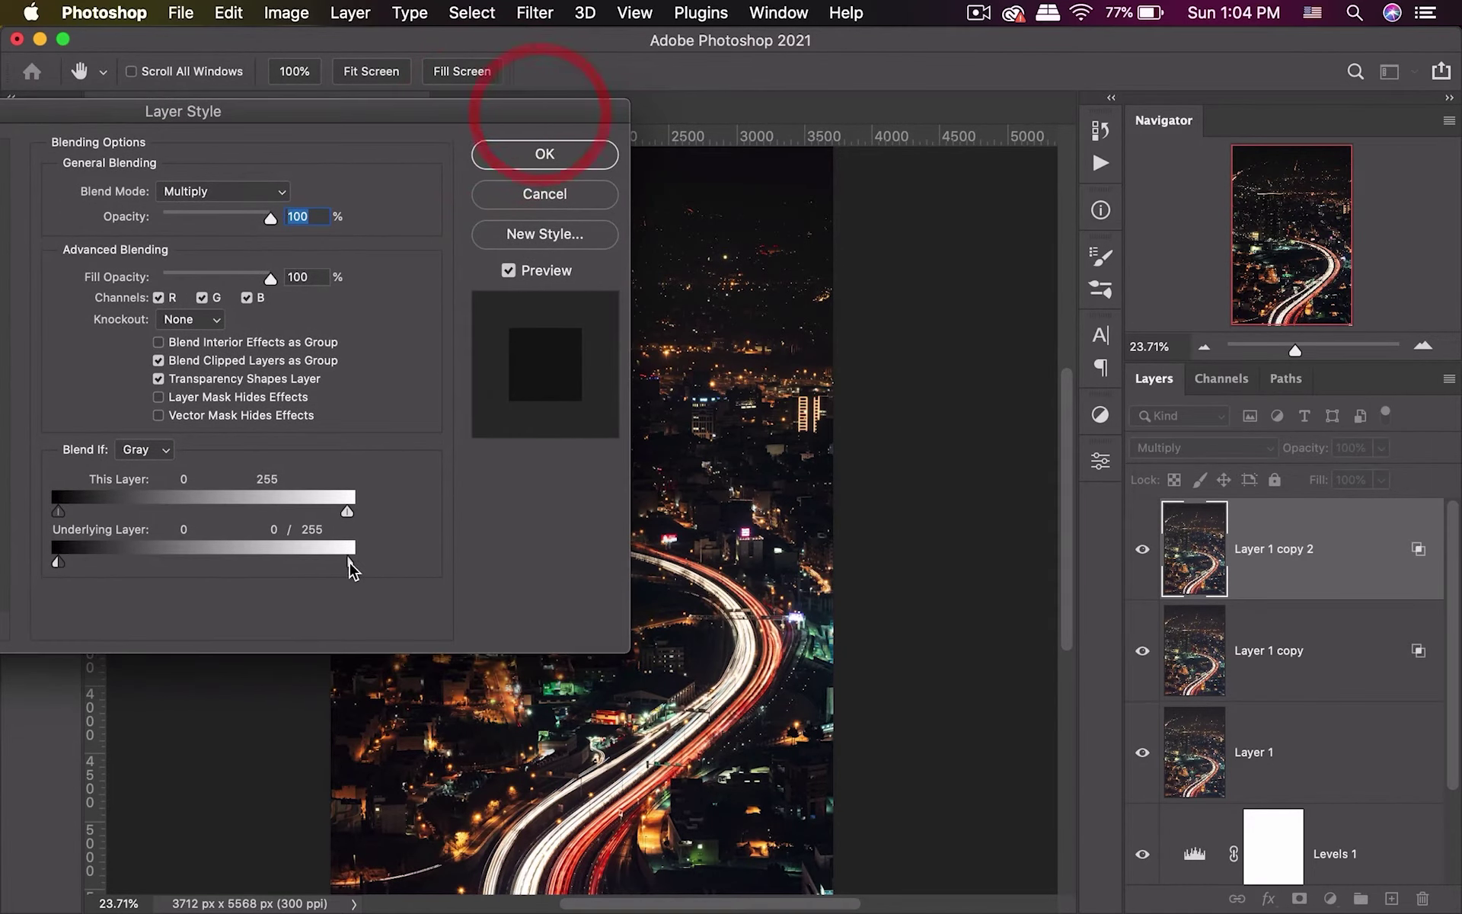
drag(335, 575, 112, 580)
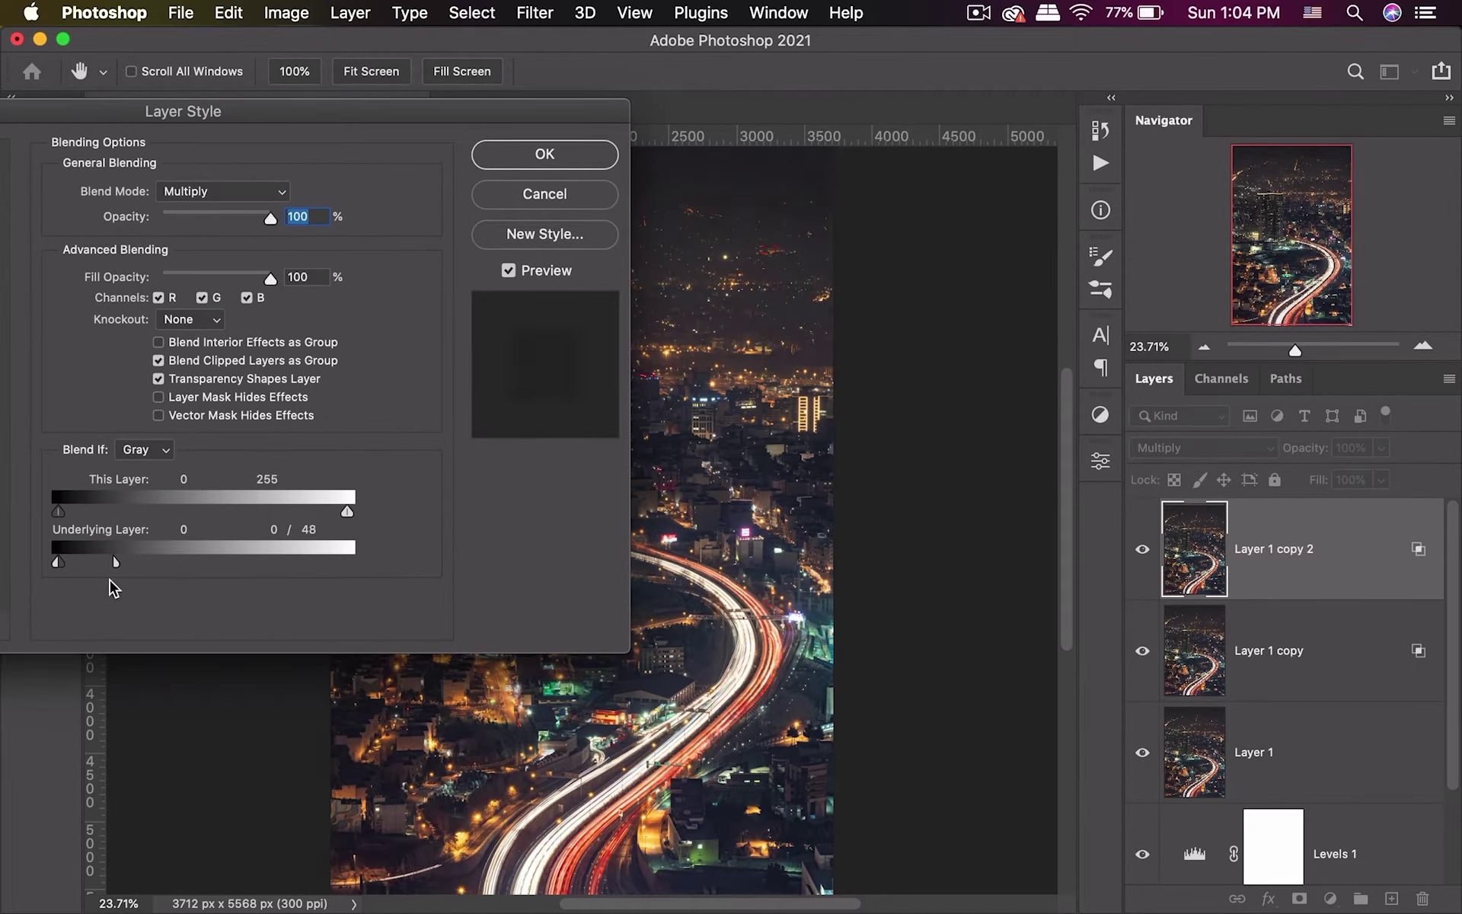
click(100, 587)
click(571, 156)
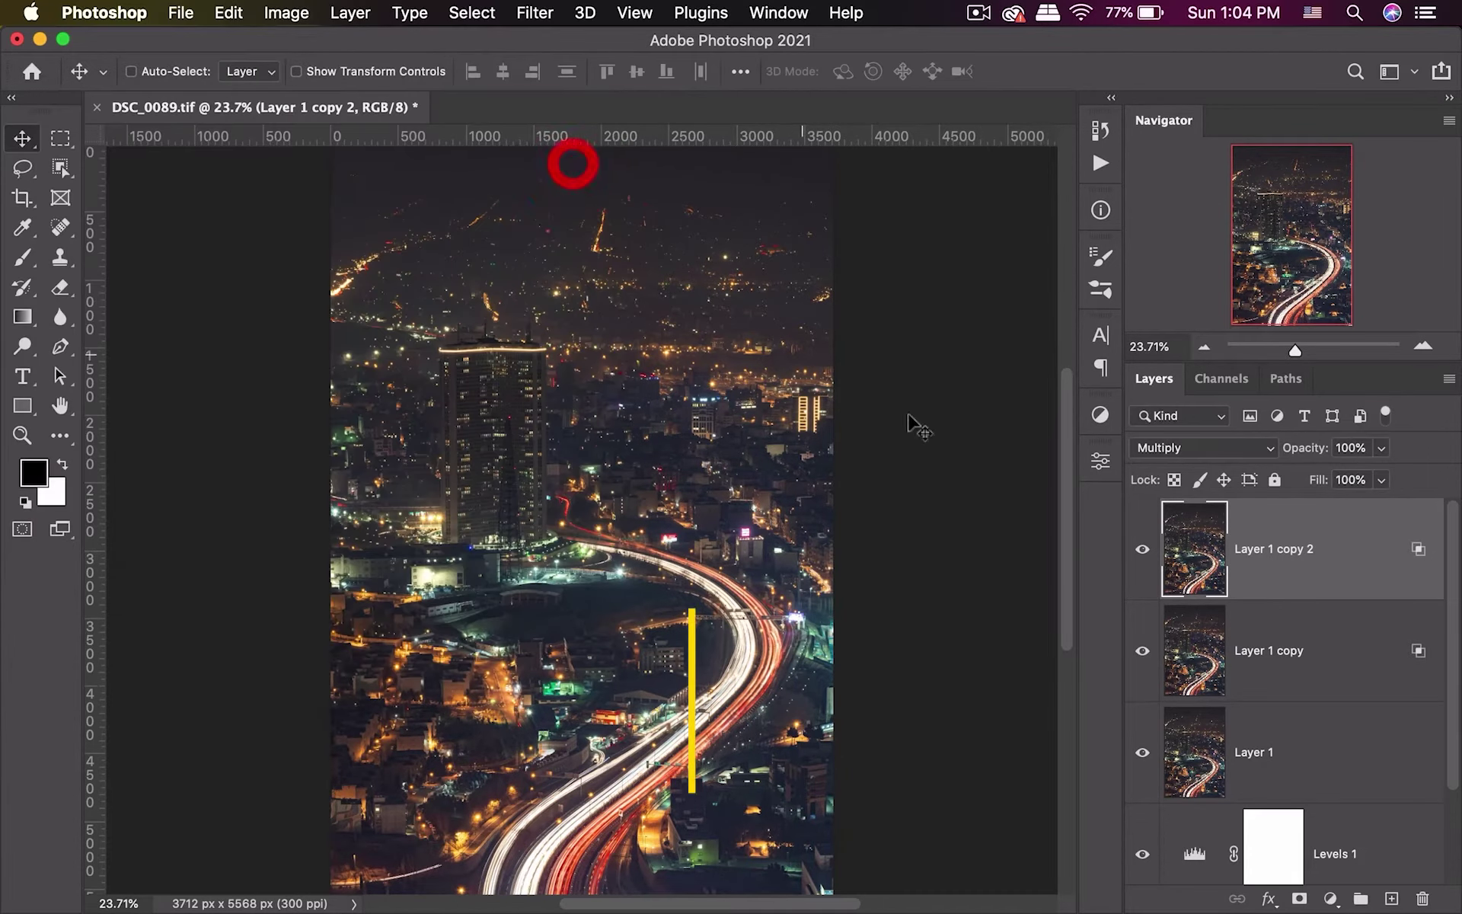
Compare Layer 1 copy 2 on and off, then recheck and close its blending options.
click(1141, 558)
click(1140, 559)
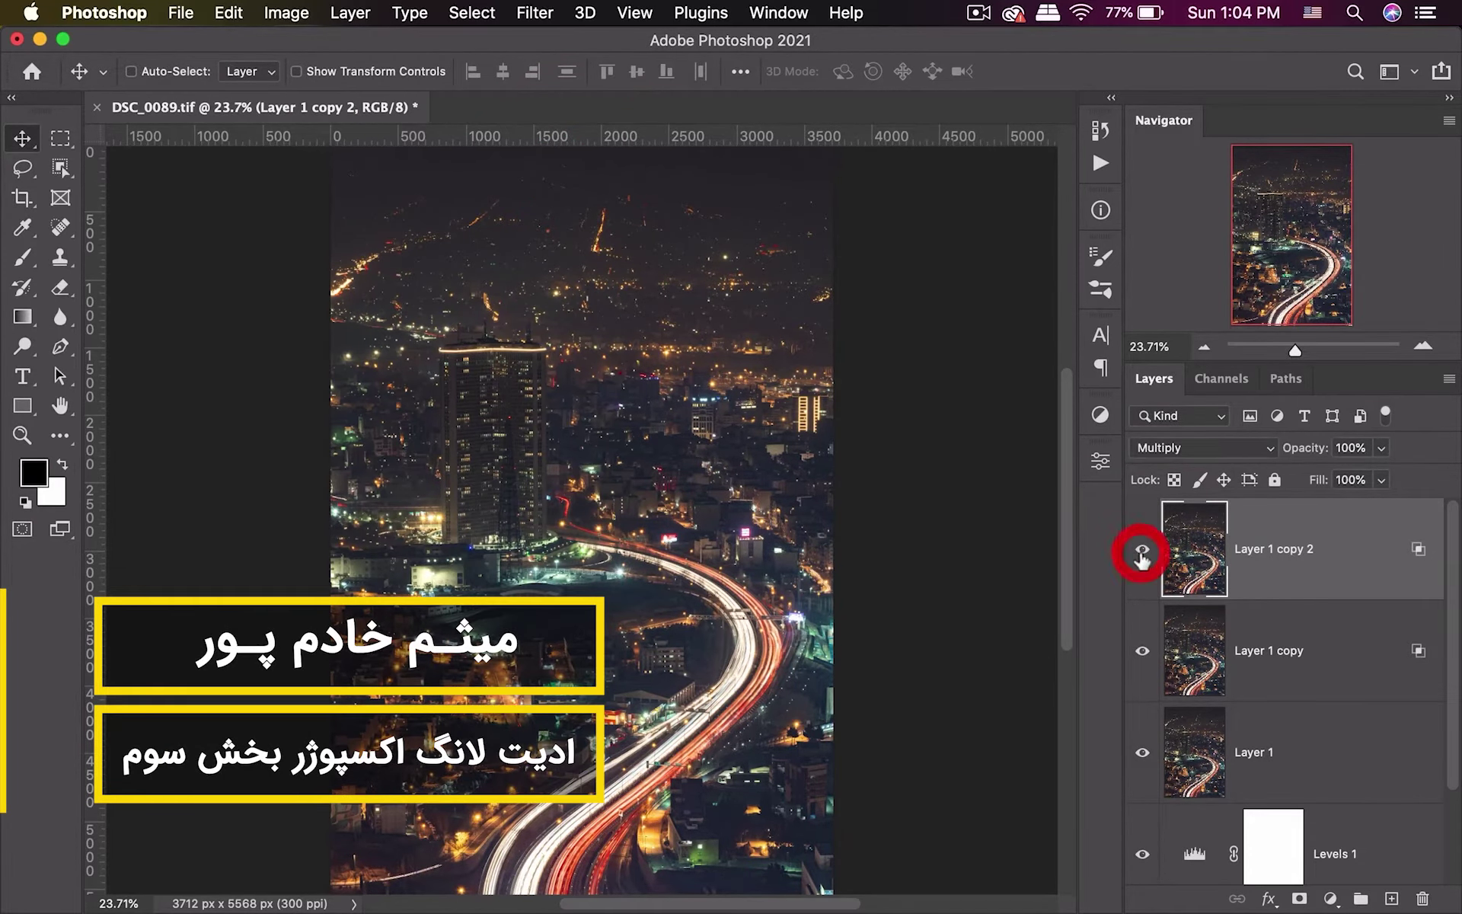
click(1138, 559)
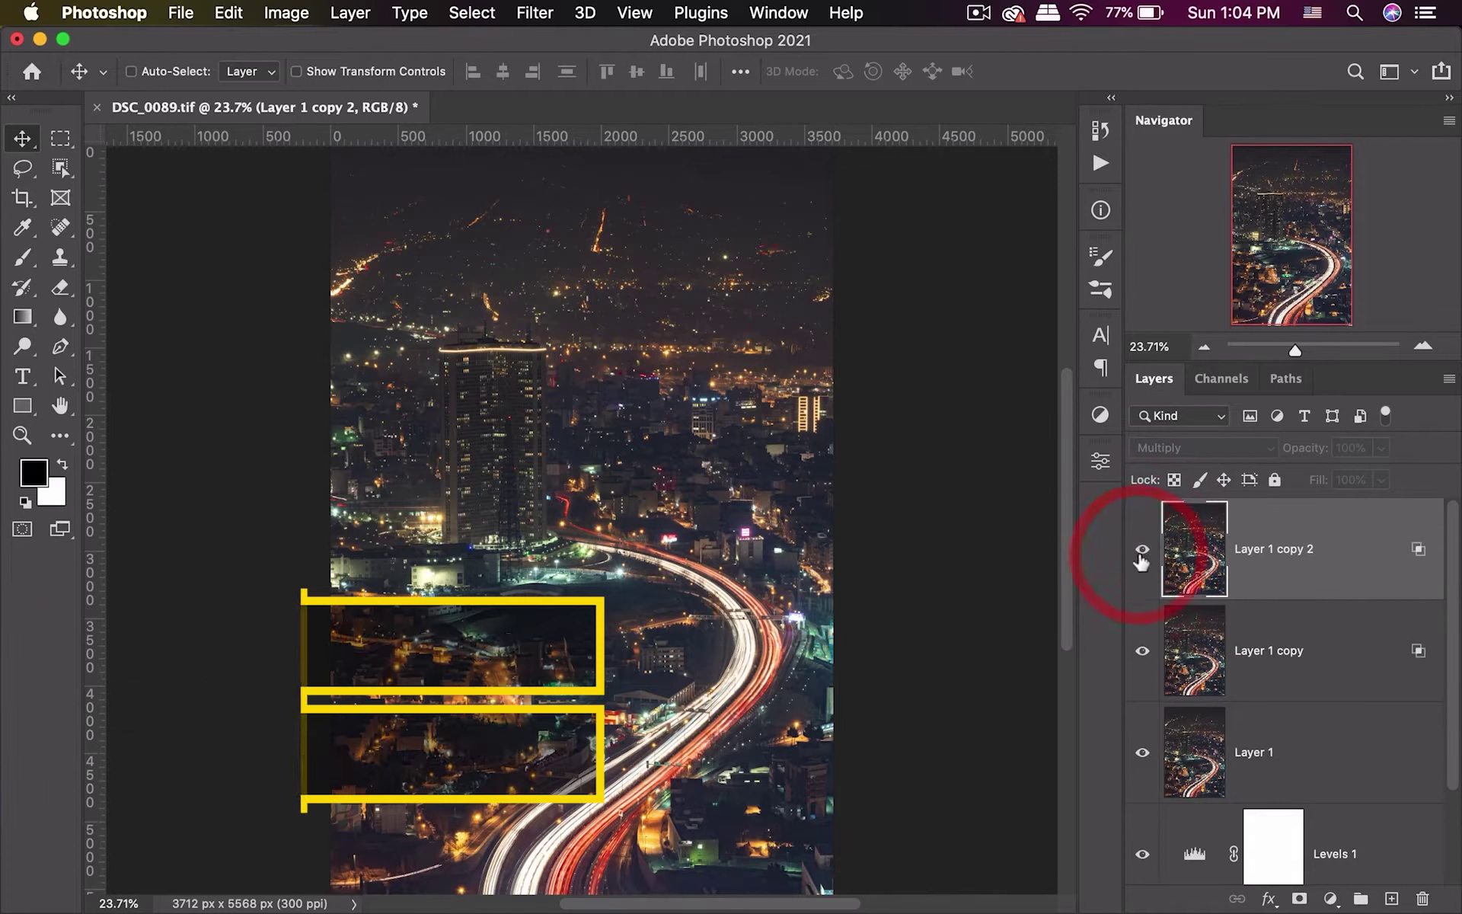
double_click(1404, 552)
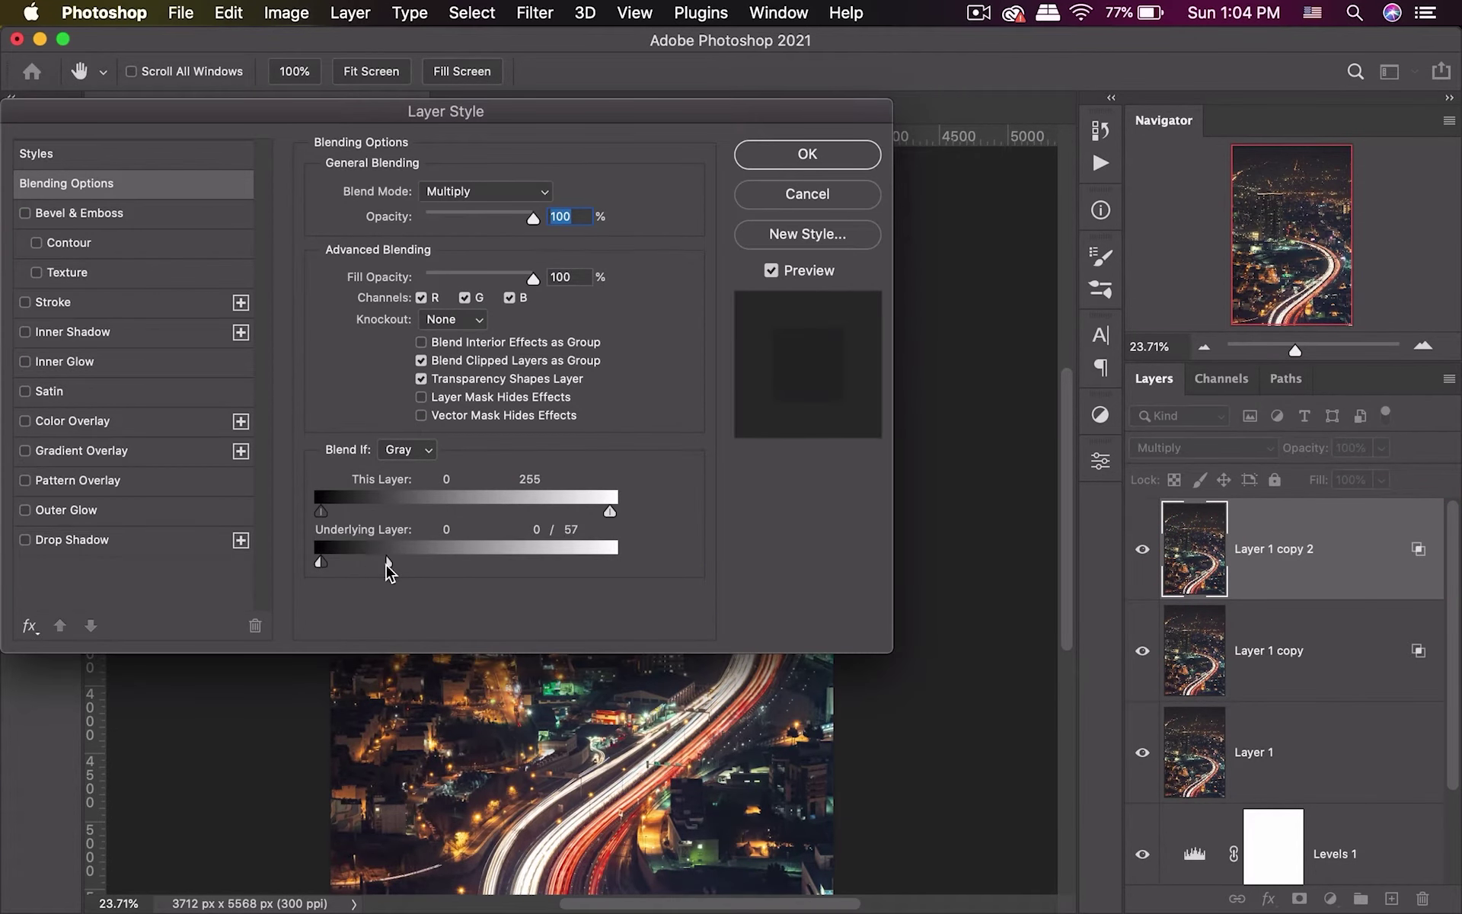
click(388, 563)
click(837, 154)
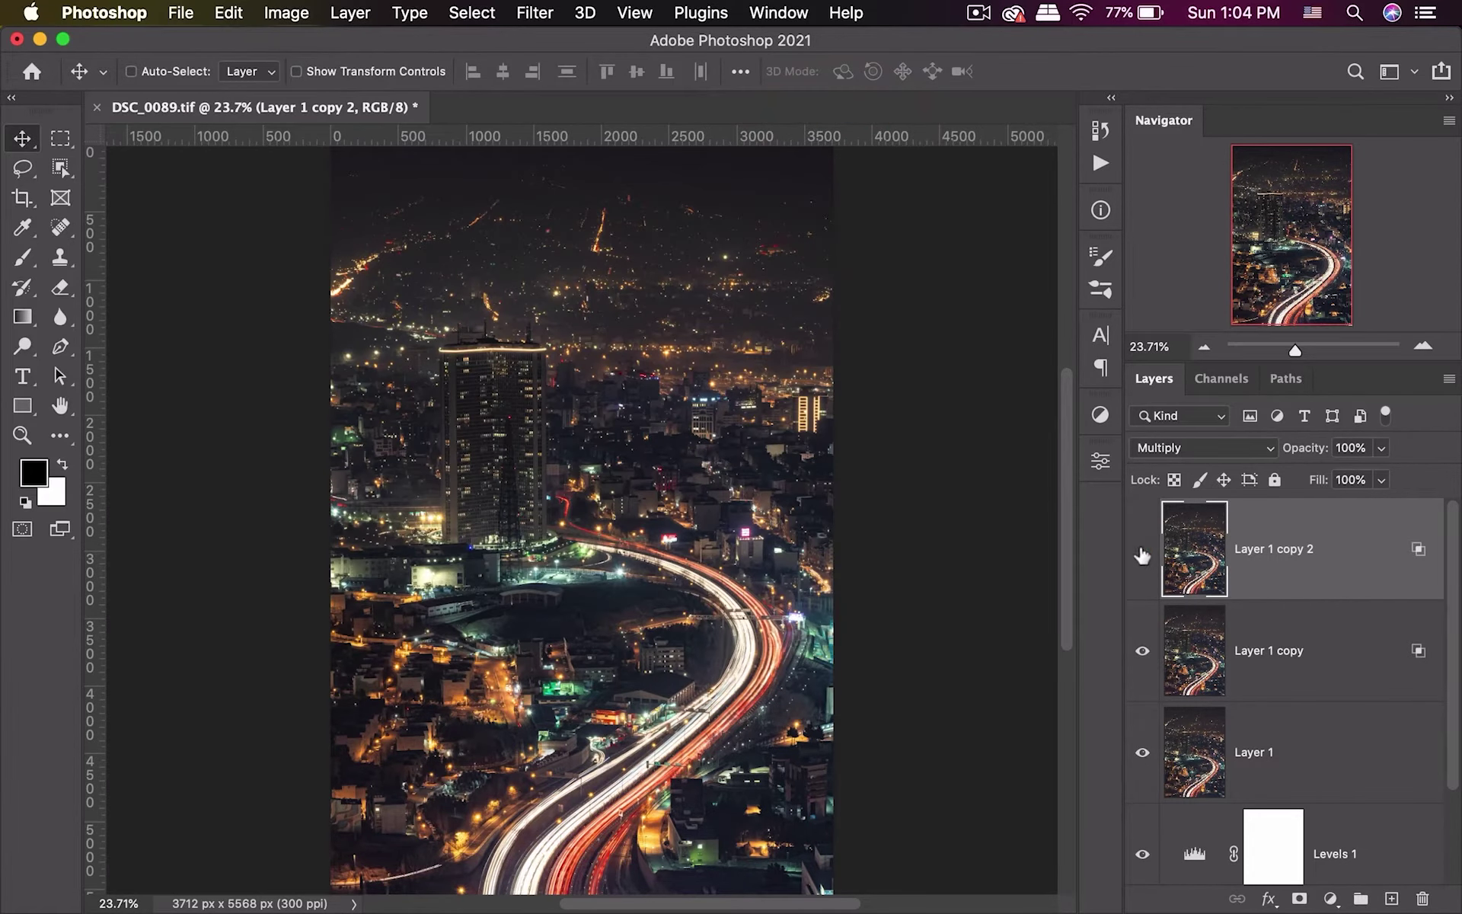
Toggle Layer 1 copy 2 repeatedly to compare the image before and after darkening.
click(1142, 550)
click(1140, 551)
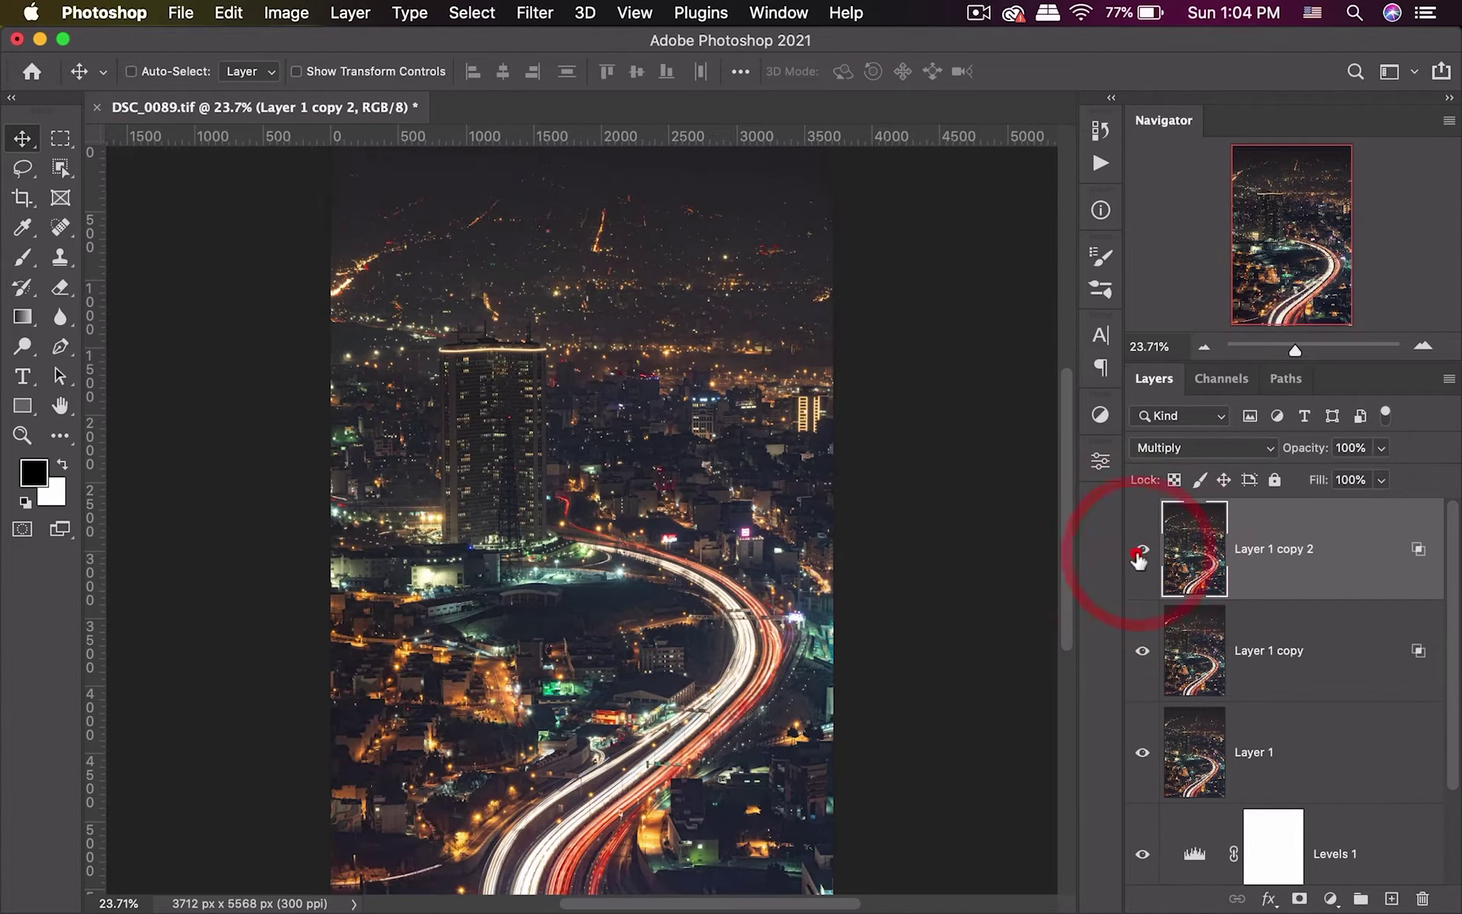
click(1141, 550)
click(1141, 551)
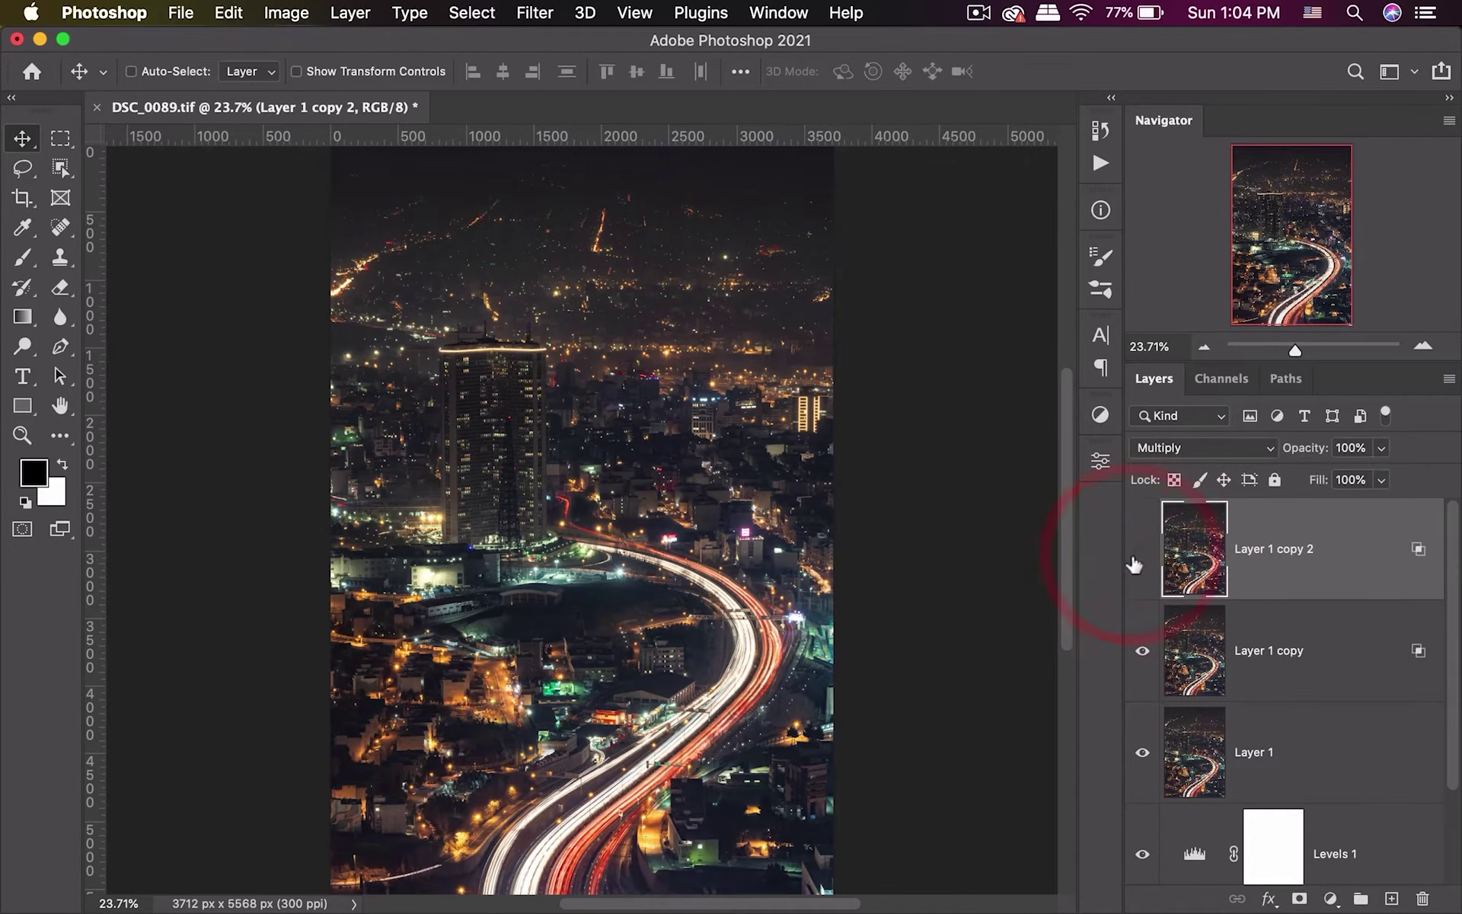
click(1141, 551)
click(1141, 550)
Reduce Layer 1 copy 2's opacity, comparing it against the layers below.
text(35)
click(1142, 550)
click(1142, 549)
click(1147, 664)
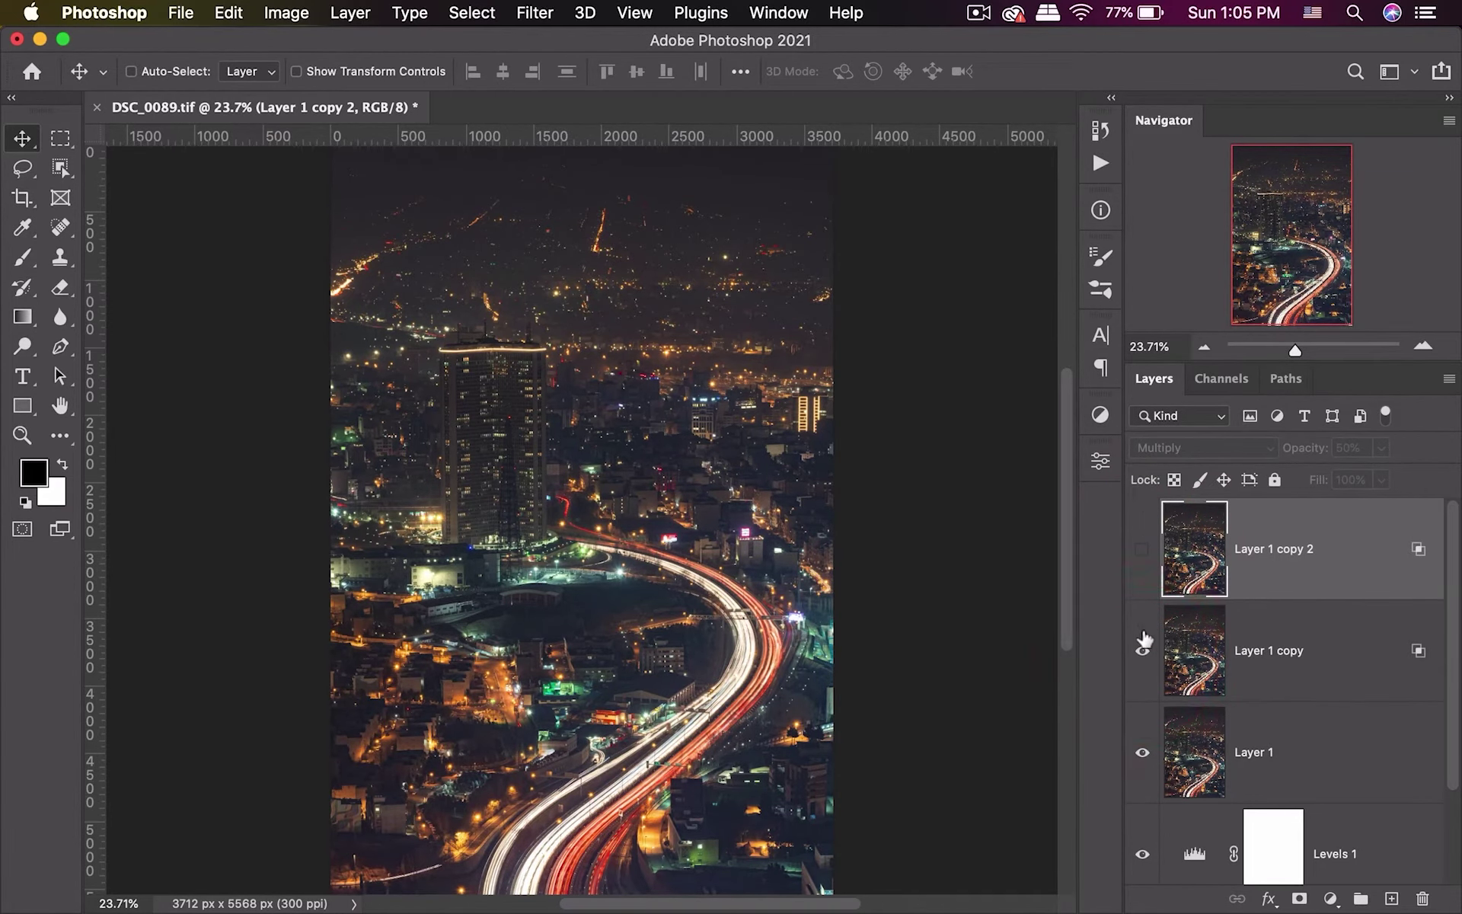
click(1142, 549)
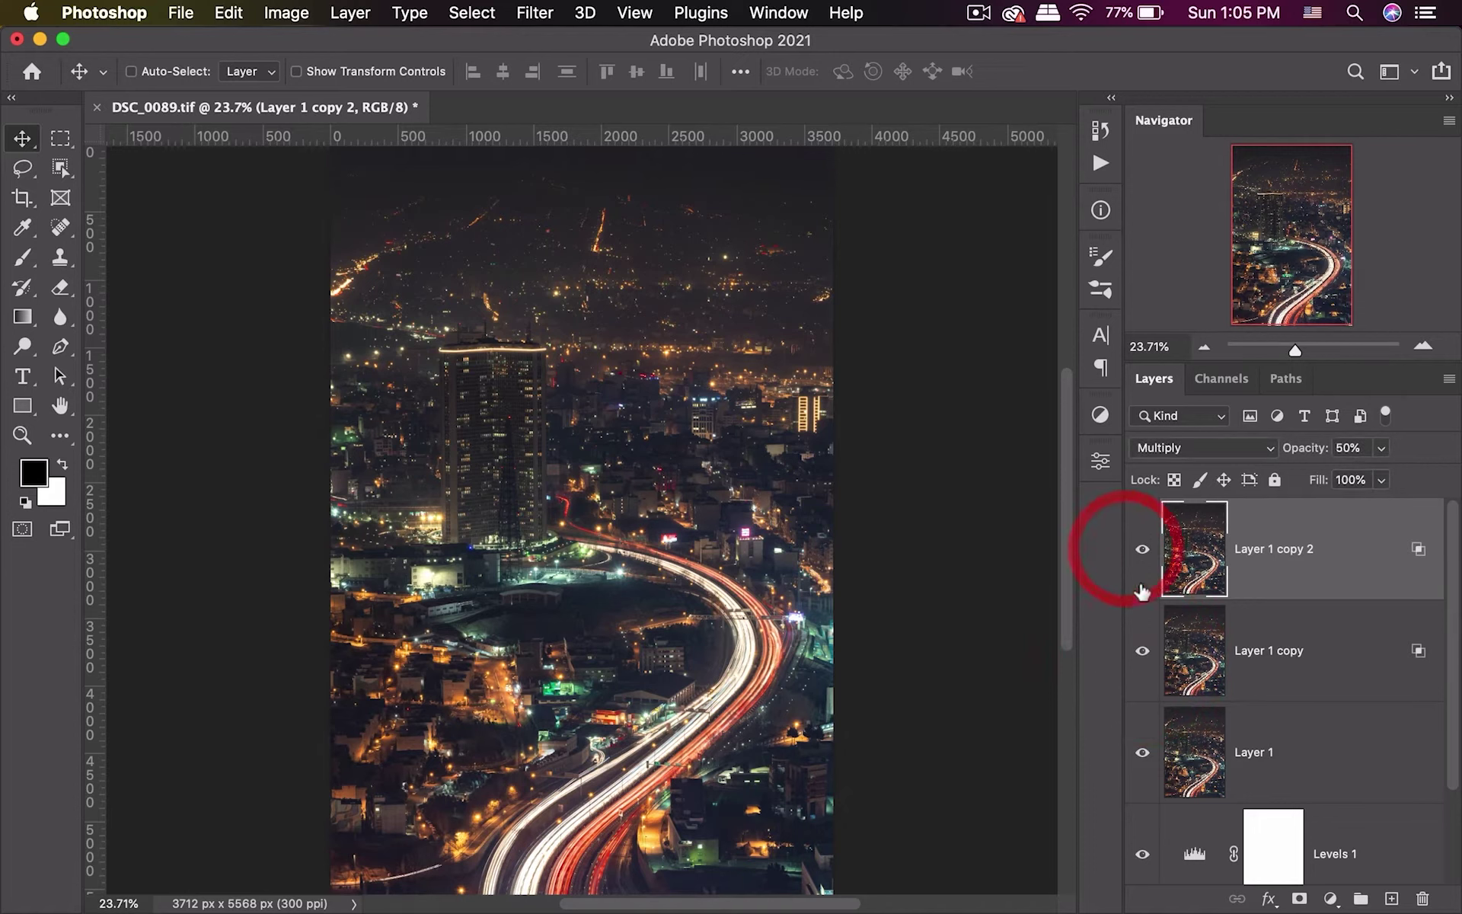
click(1142, 659)
click(1119, 526)
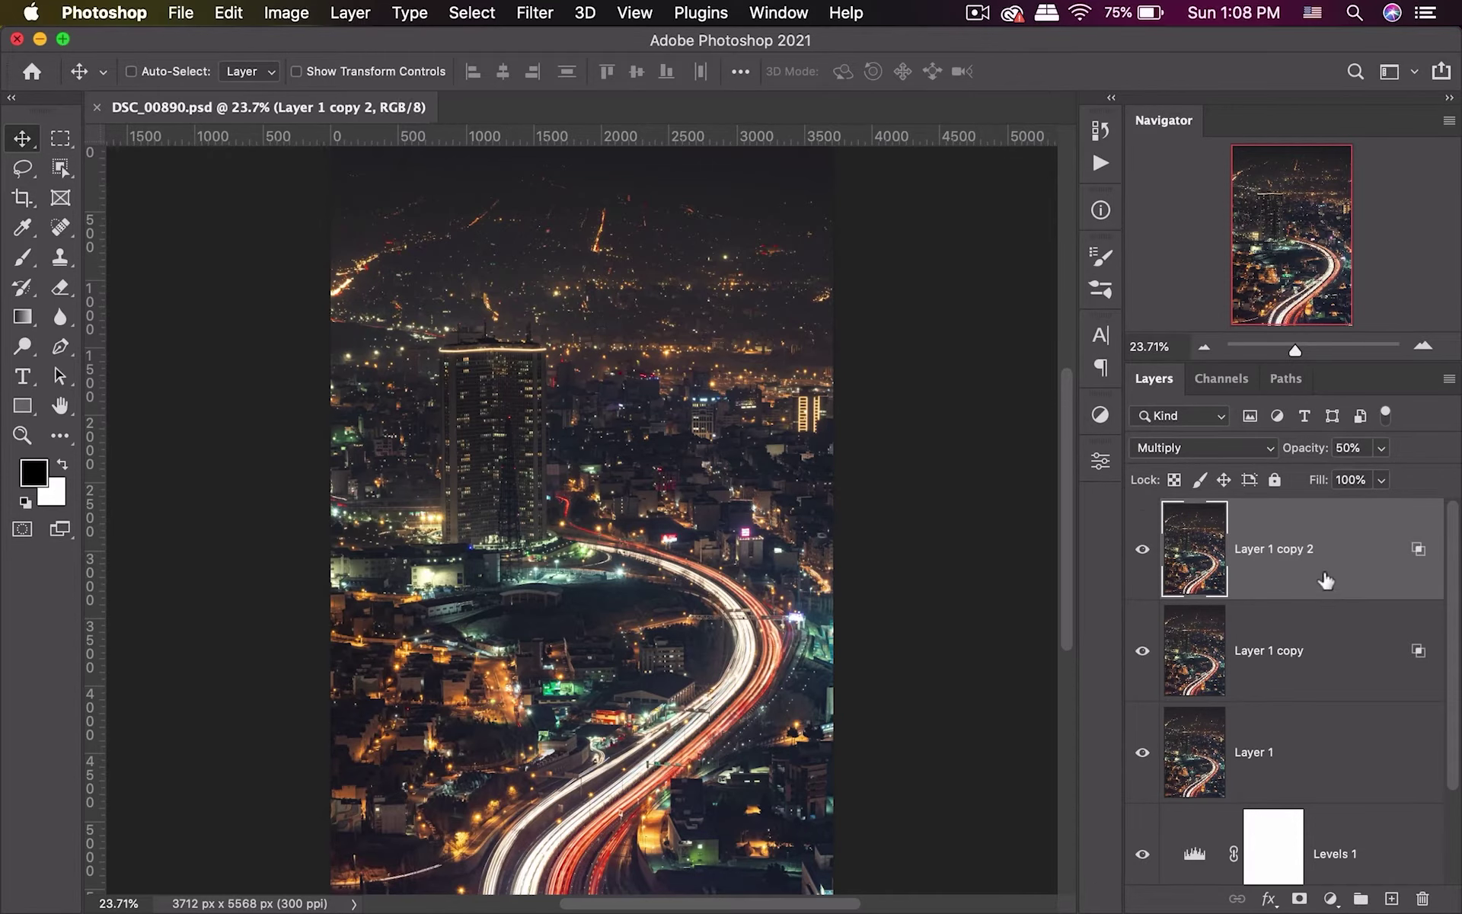
Stamp all visible layers into a new merged Layer 2 with Cmd+Option+Shift+E.
key(super+alt+shift+e)
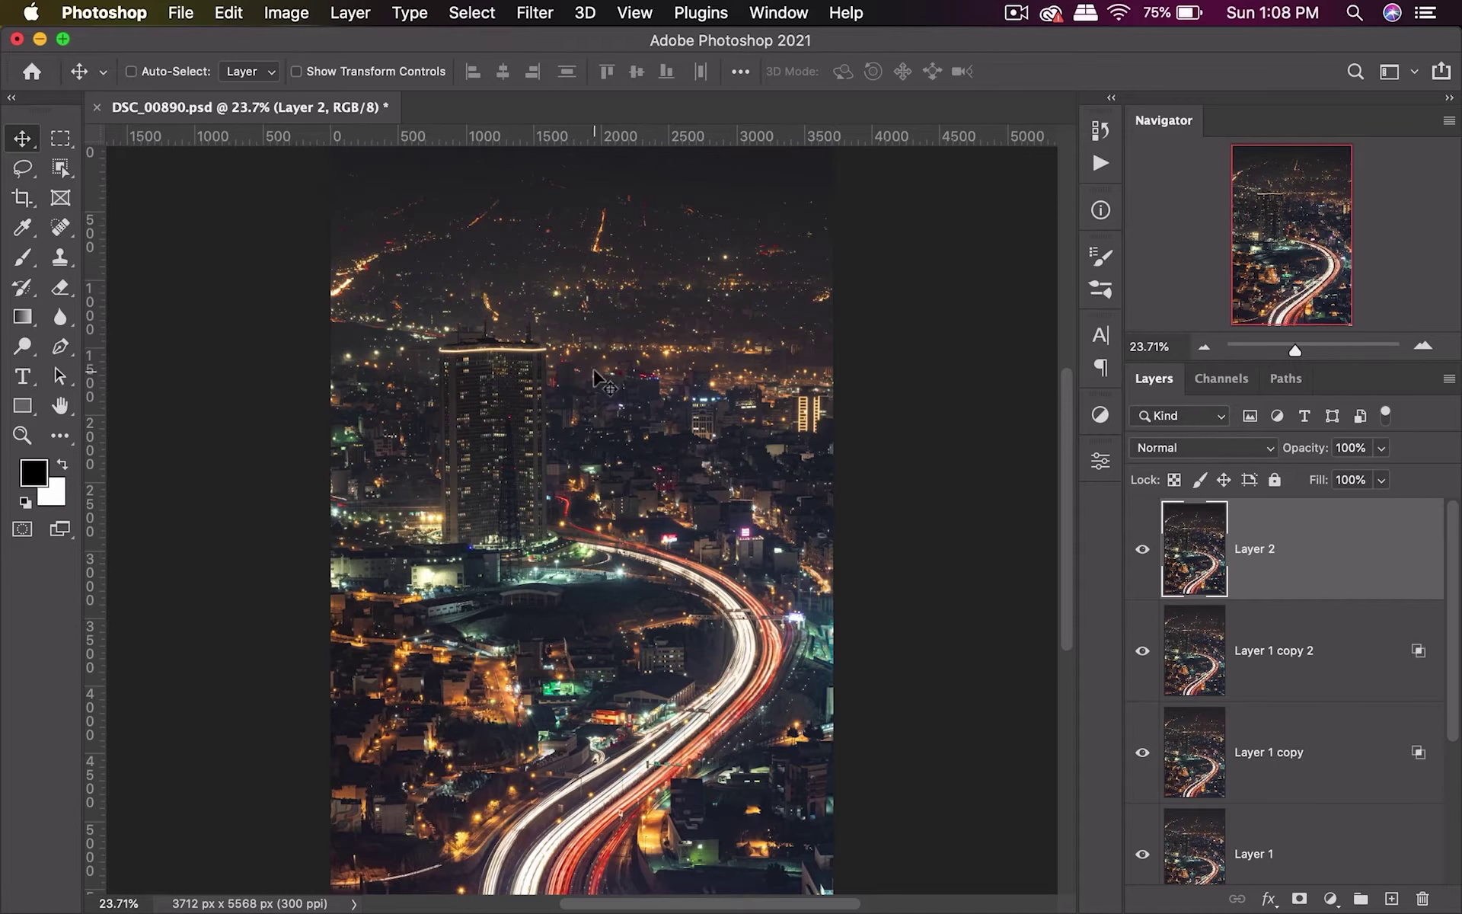
Add a Curves adjustment layer in Screen blend mode with its mask inverted to black.
click(1330, 899)
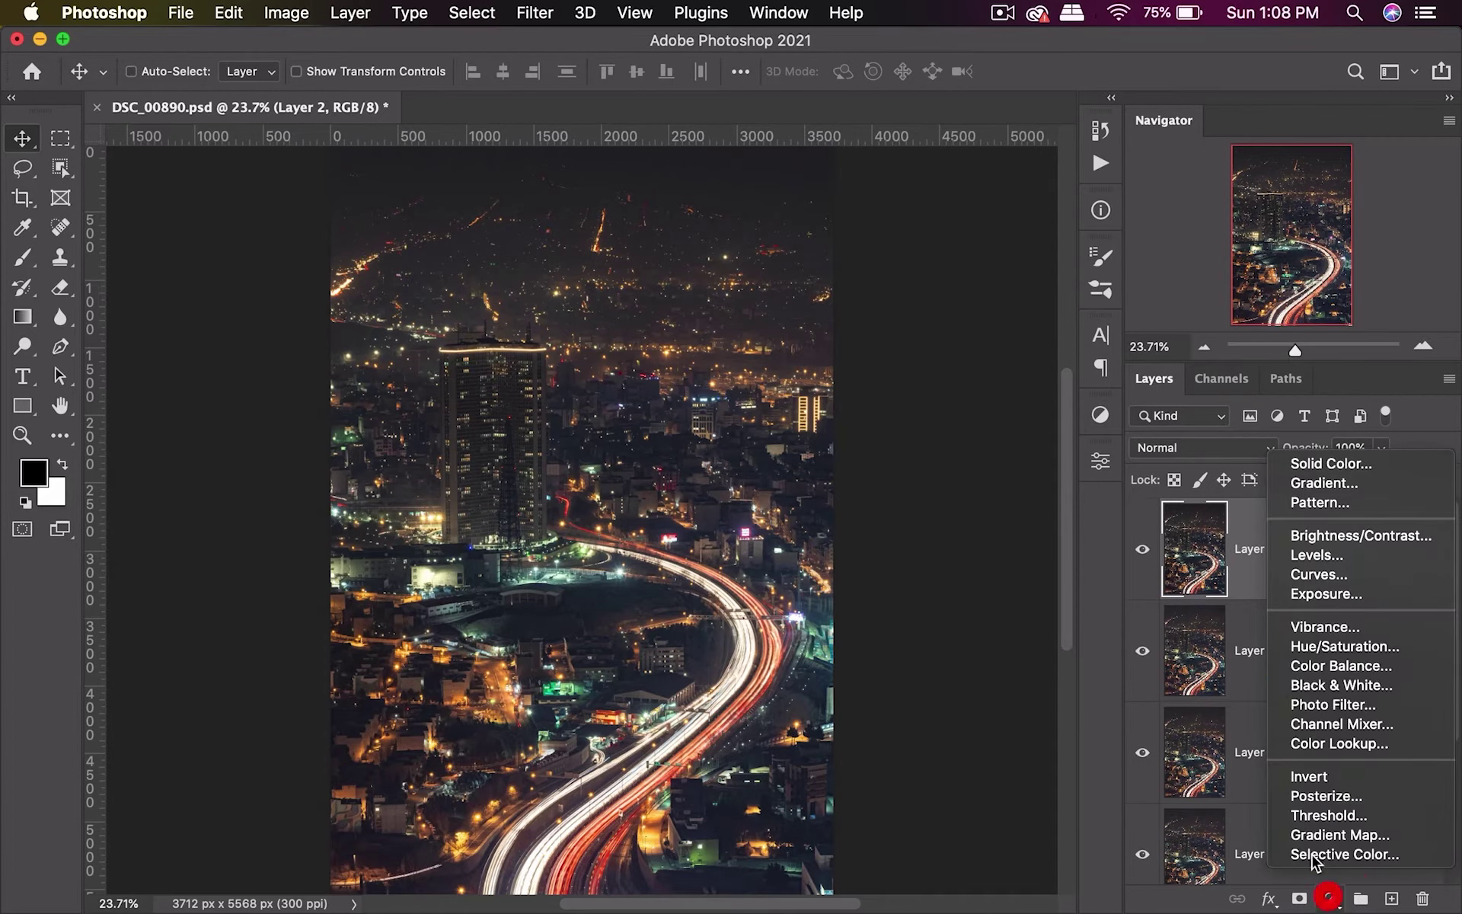
click(1362, 577)
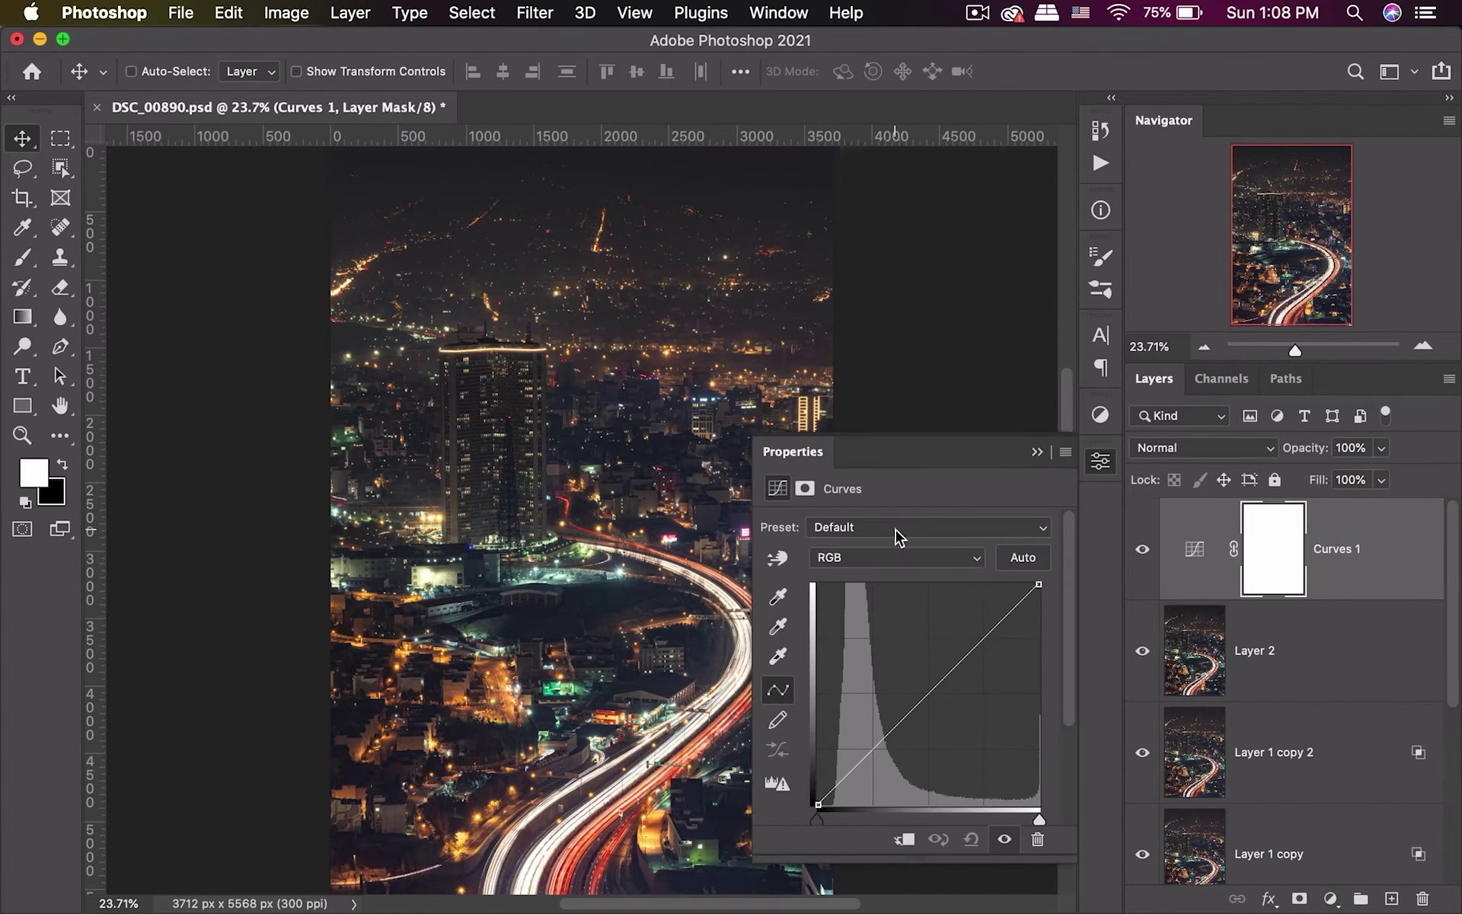
click(1184, 449)
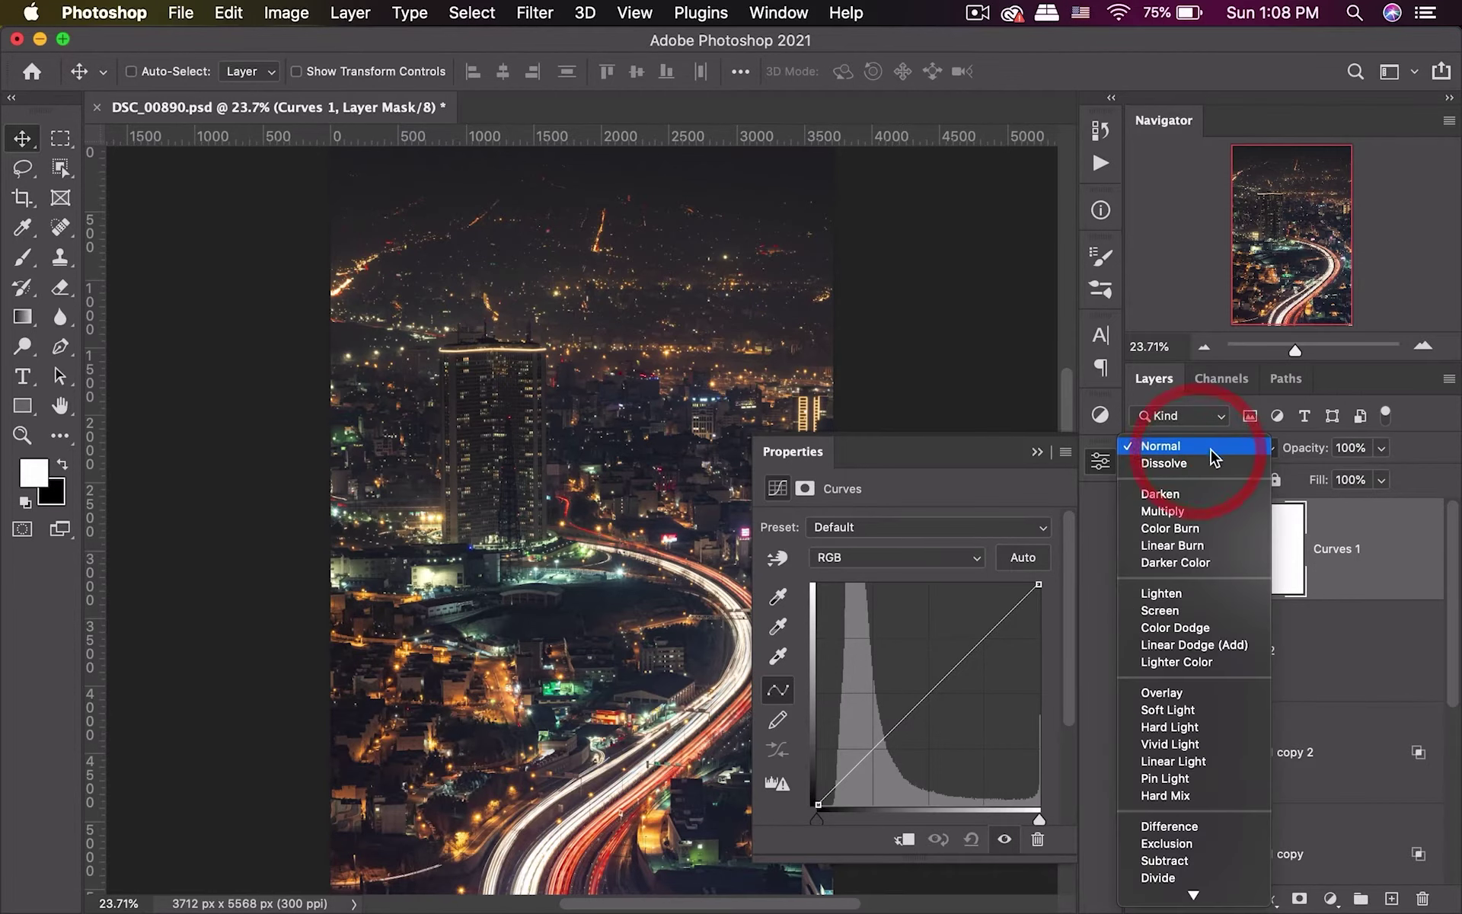
click(1206, 612)
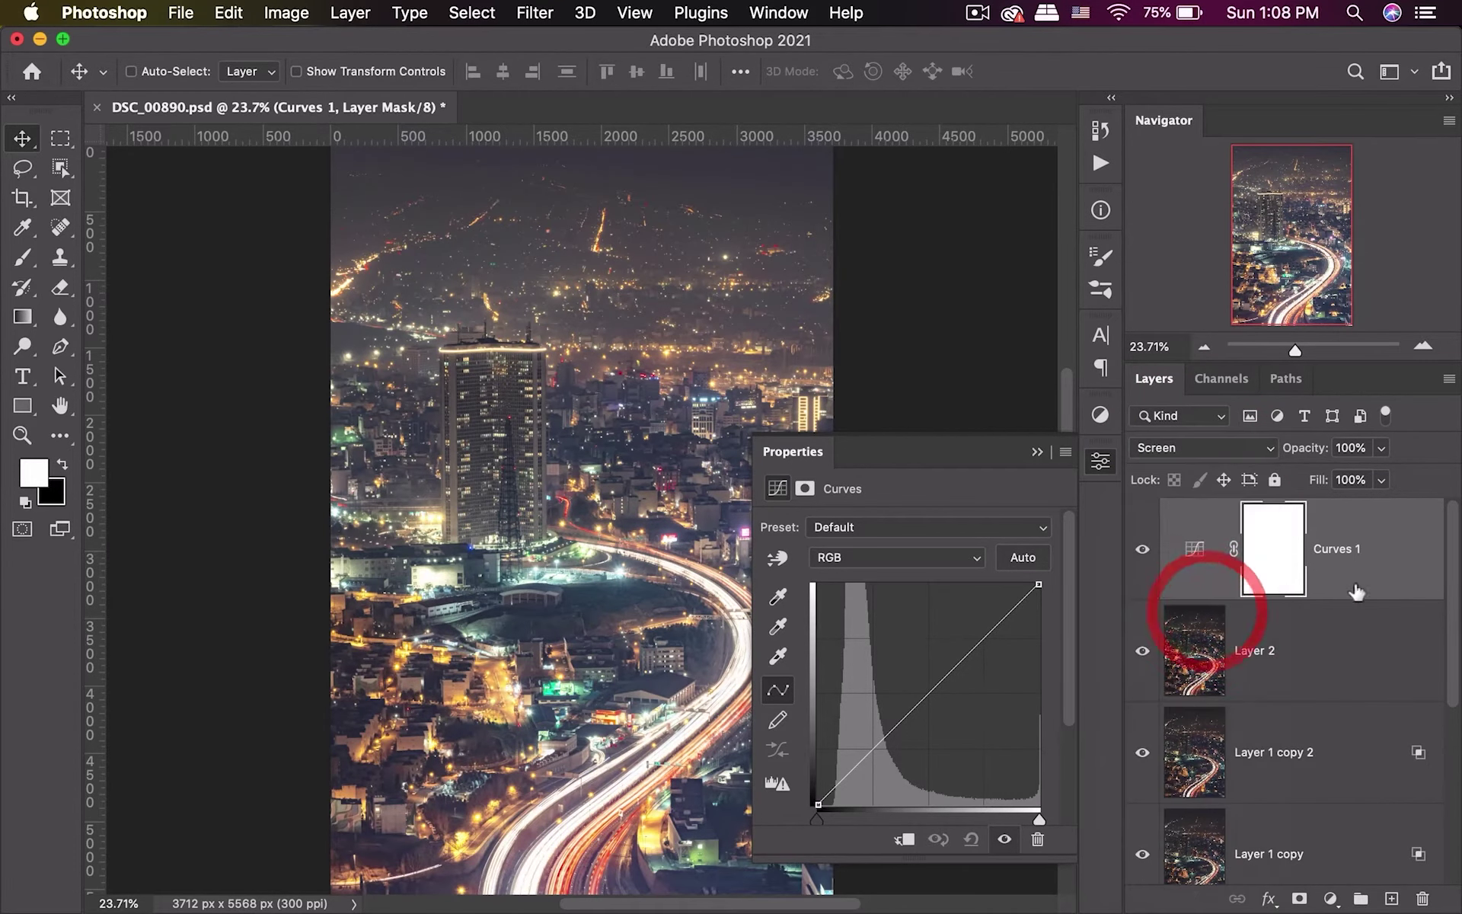
click(1340, 567)
click(1099, 456)
click(1276, 545)
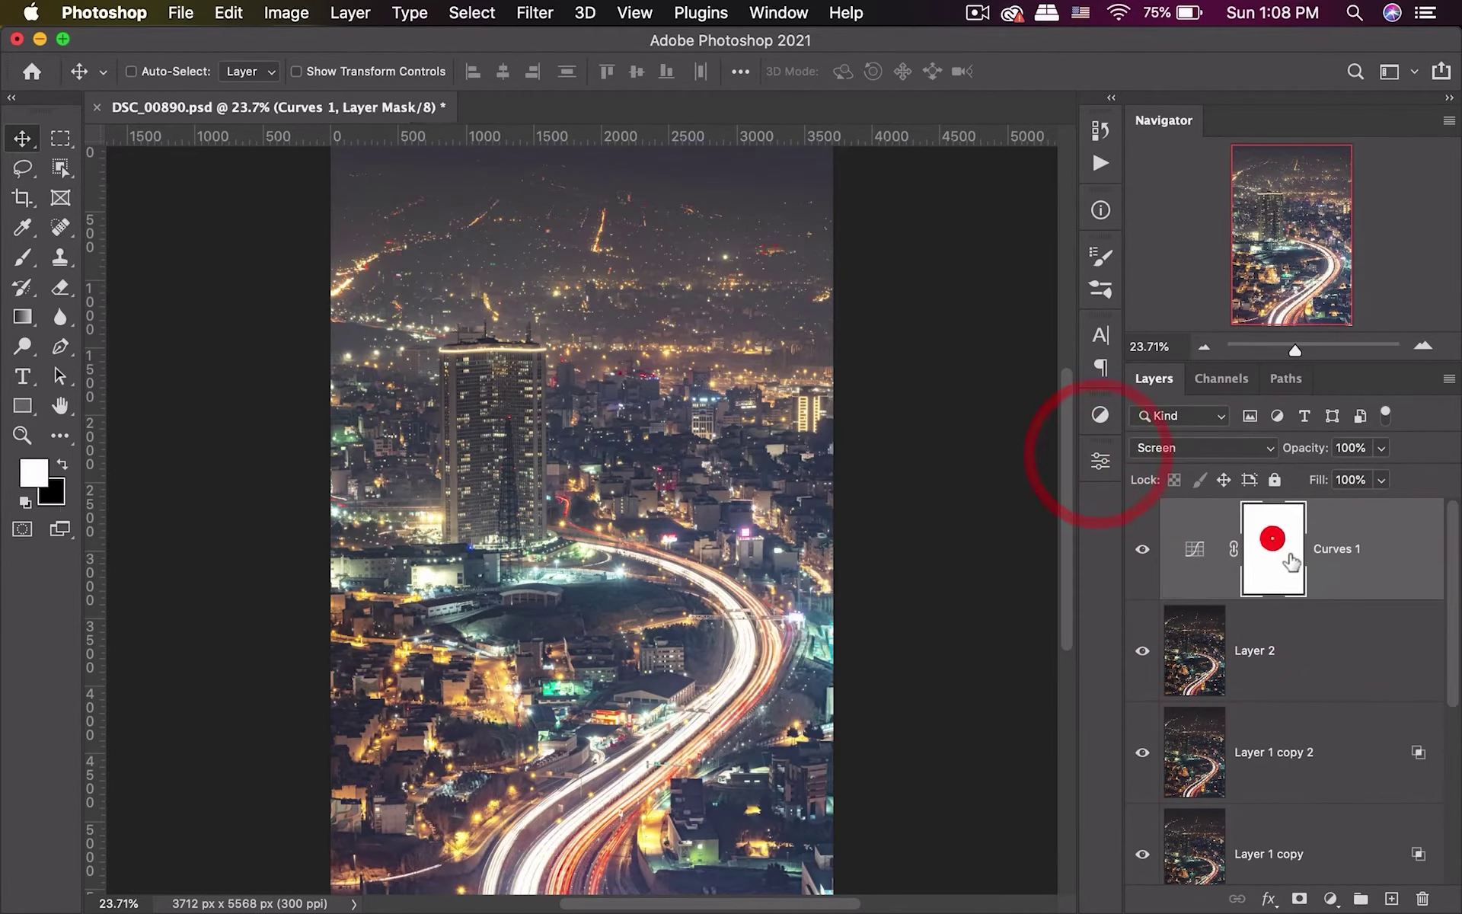
key(super+i)
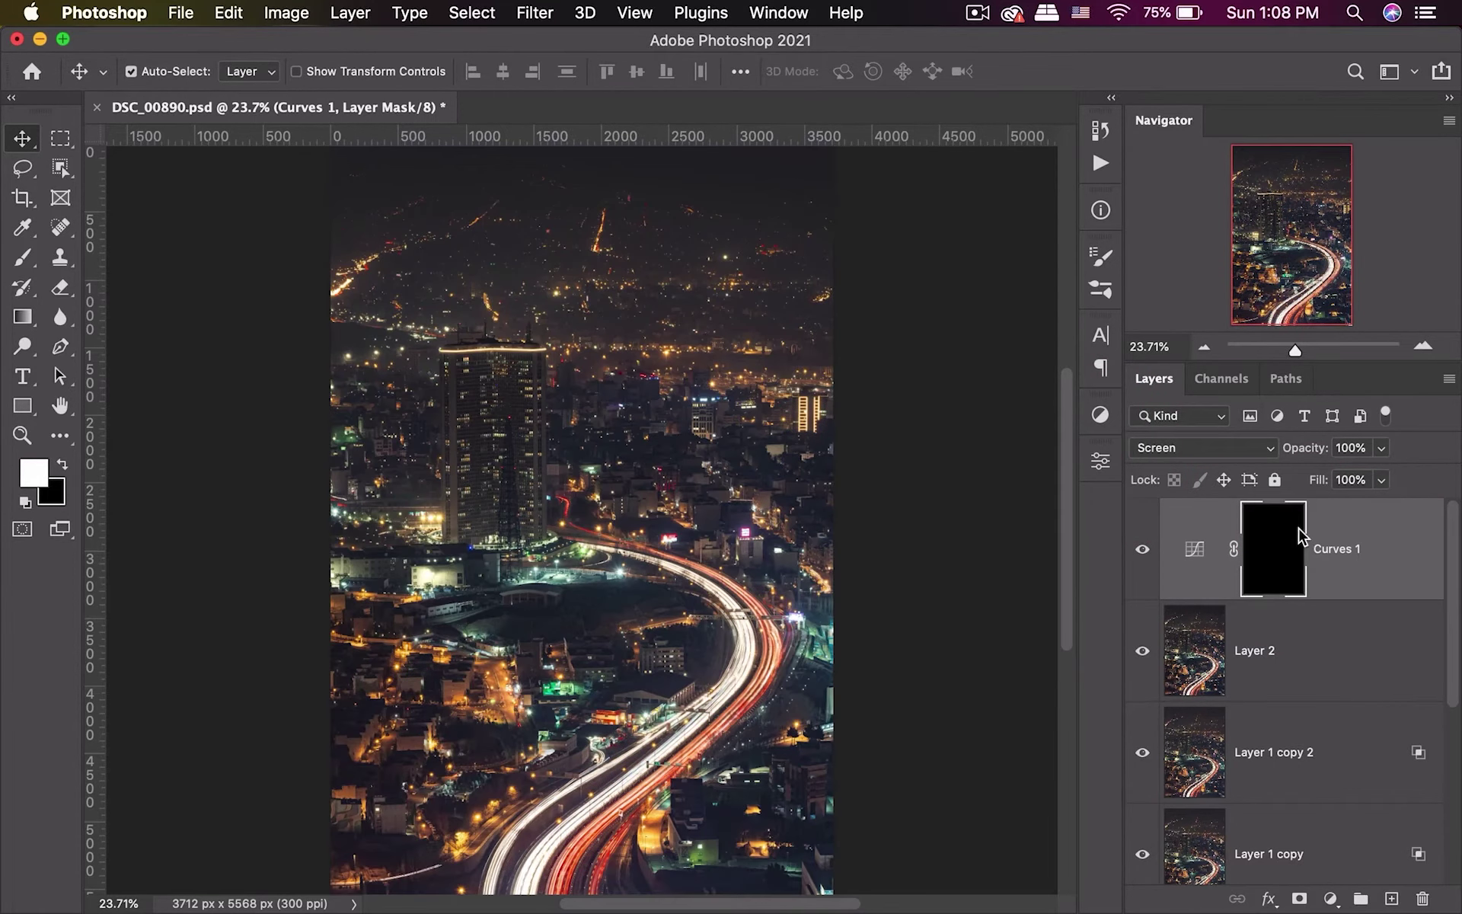
Switch to the Brush, set its size to 252 px, and undo a test stroke on the tower.
click(22, 257)
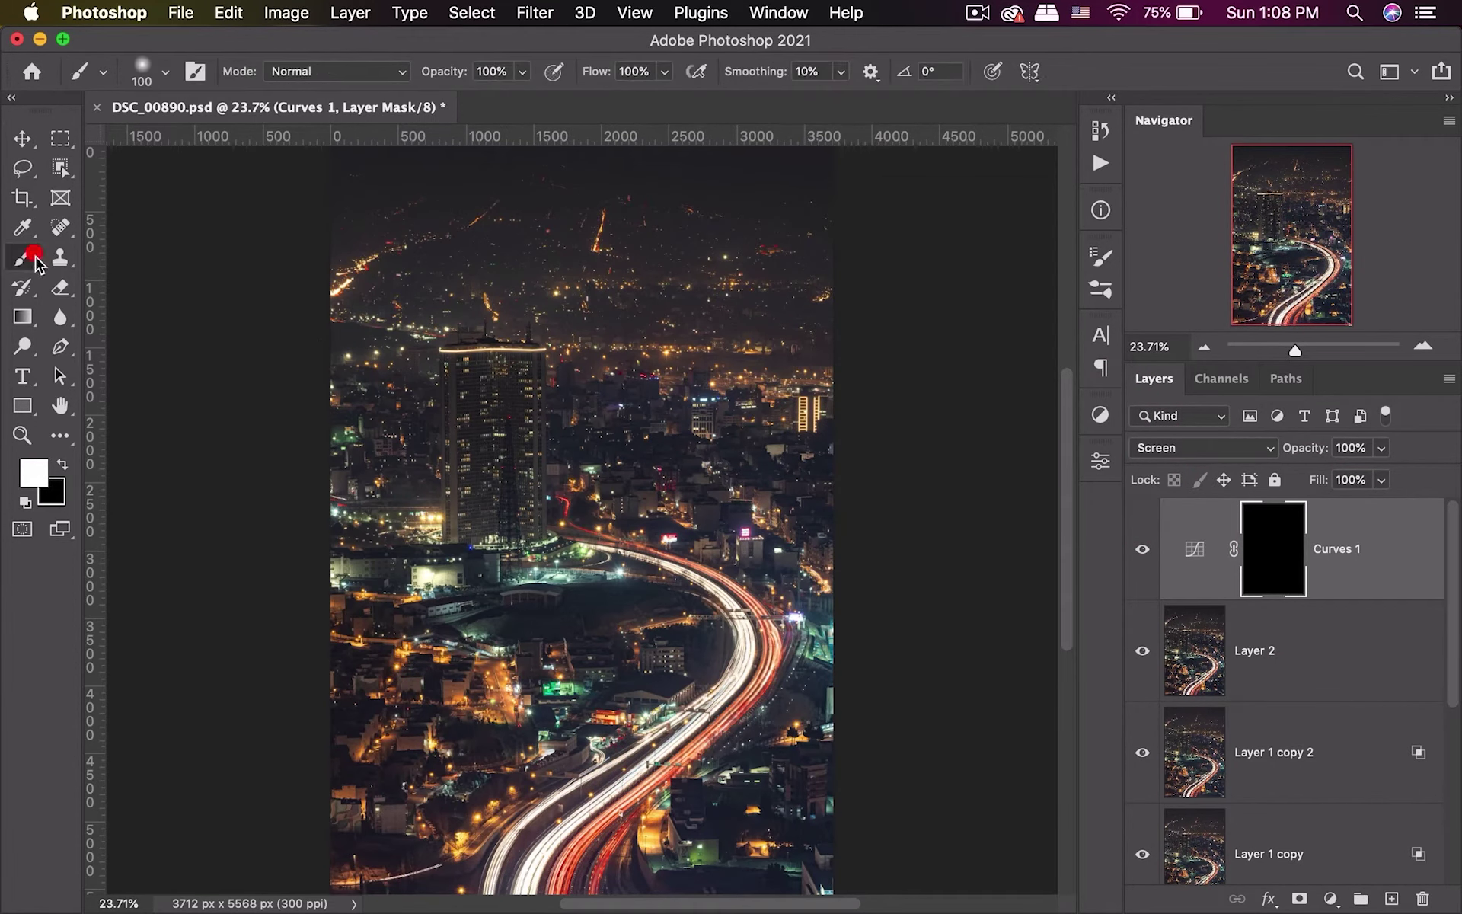
right_click(510, 391)
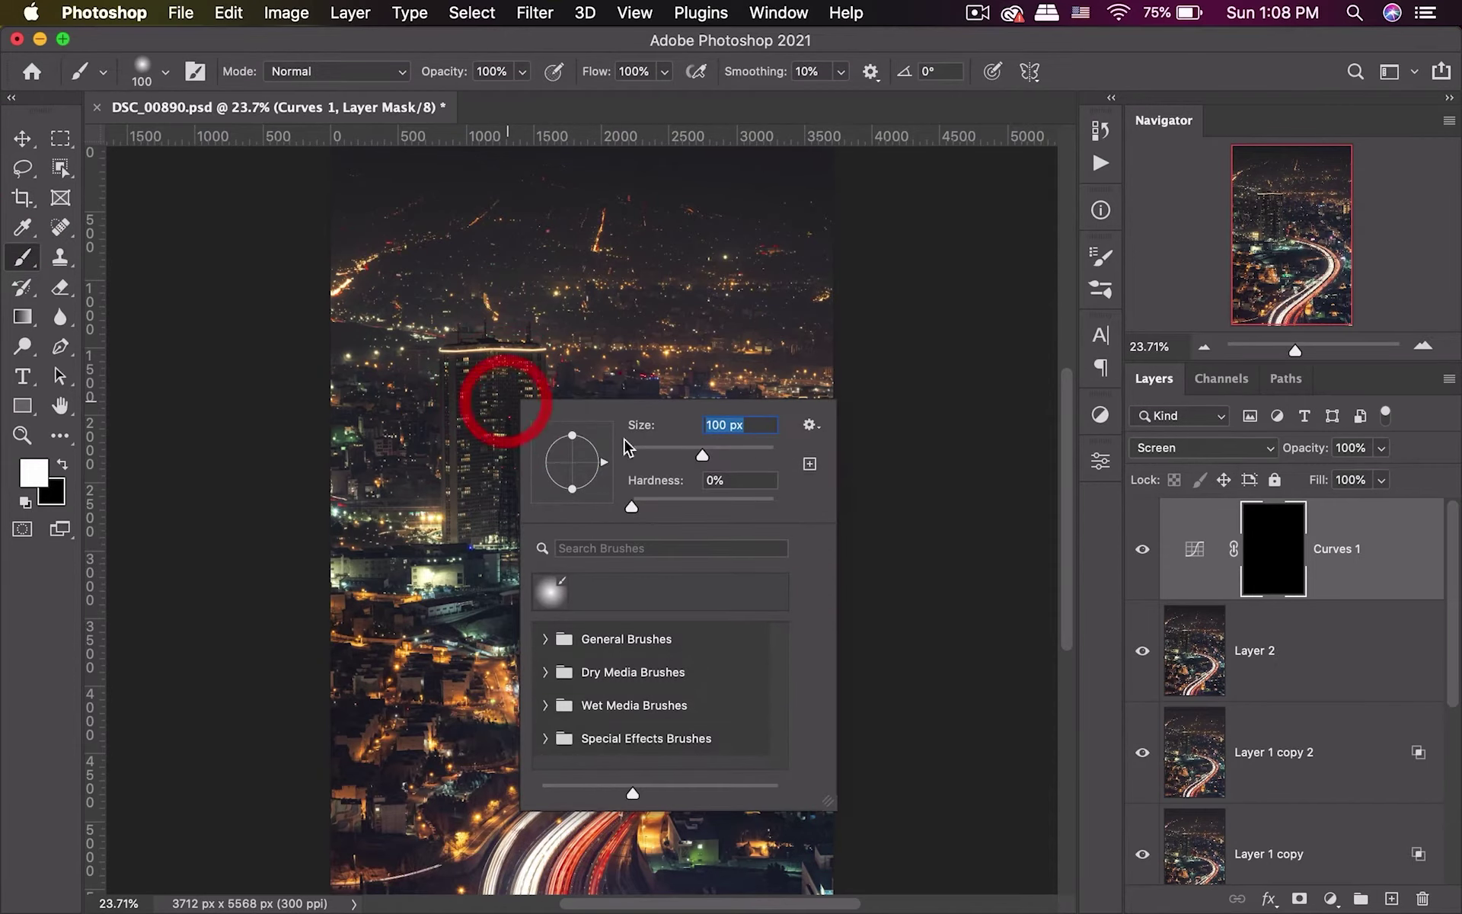
drag(724, 456, 743, 455)
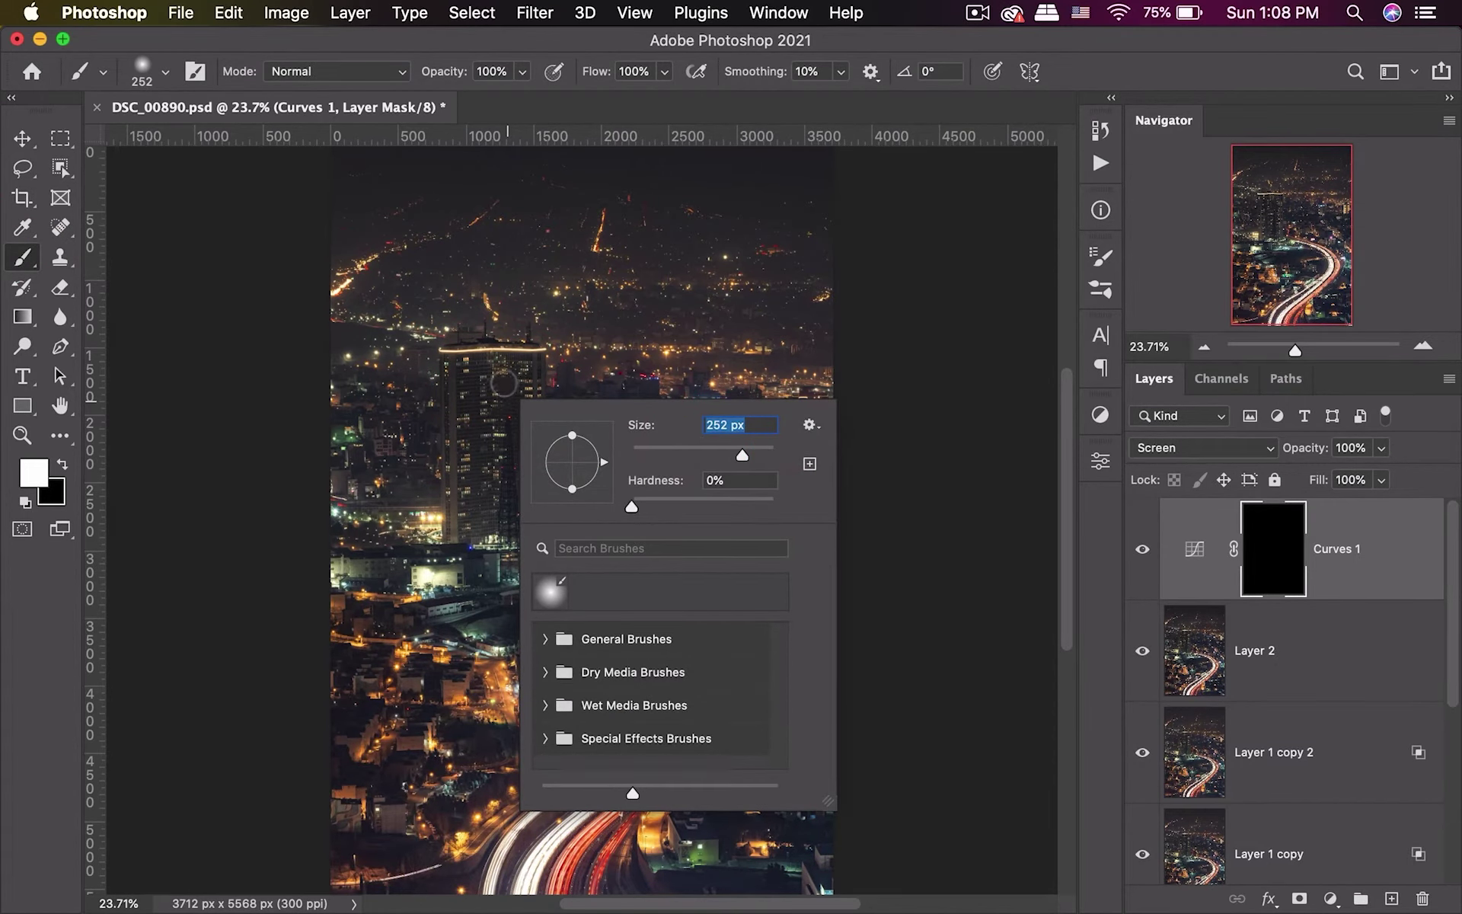
key(Return)
mouse_move(483, 457)
mouse_down()
mouse_move(494, 393)
mouse_move(488, 491)
mouse_up()
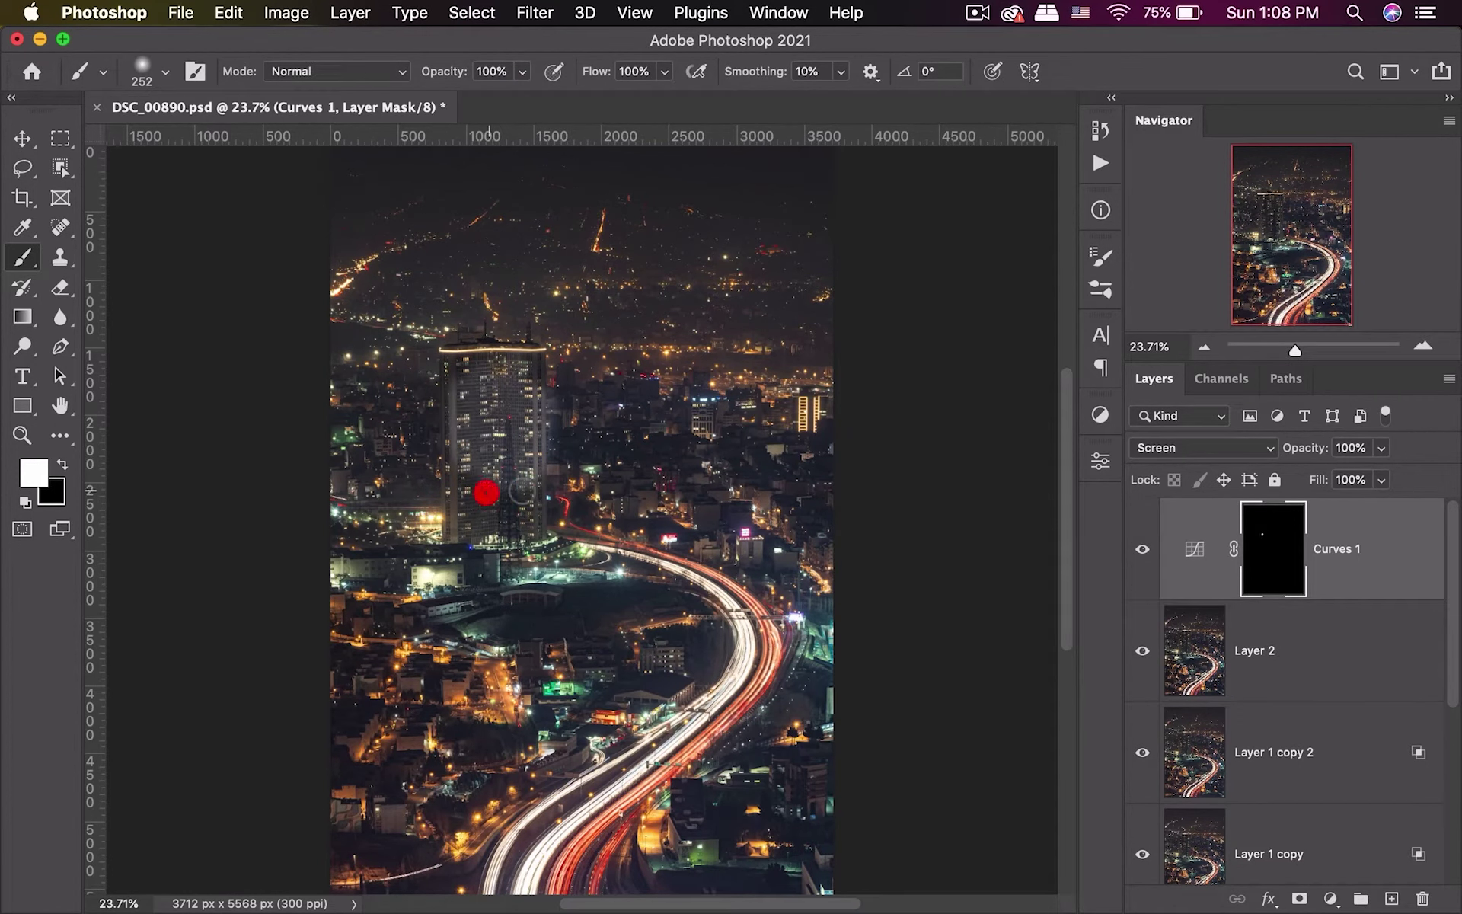
key(ctrl+z)
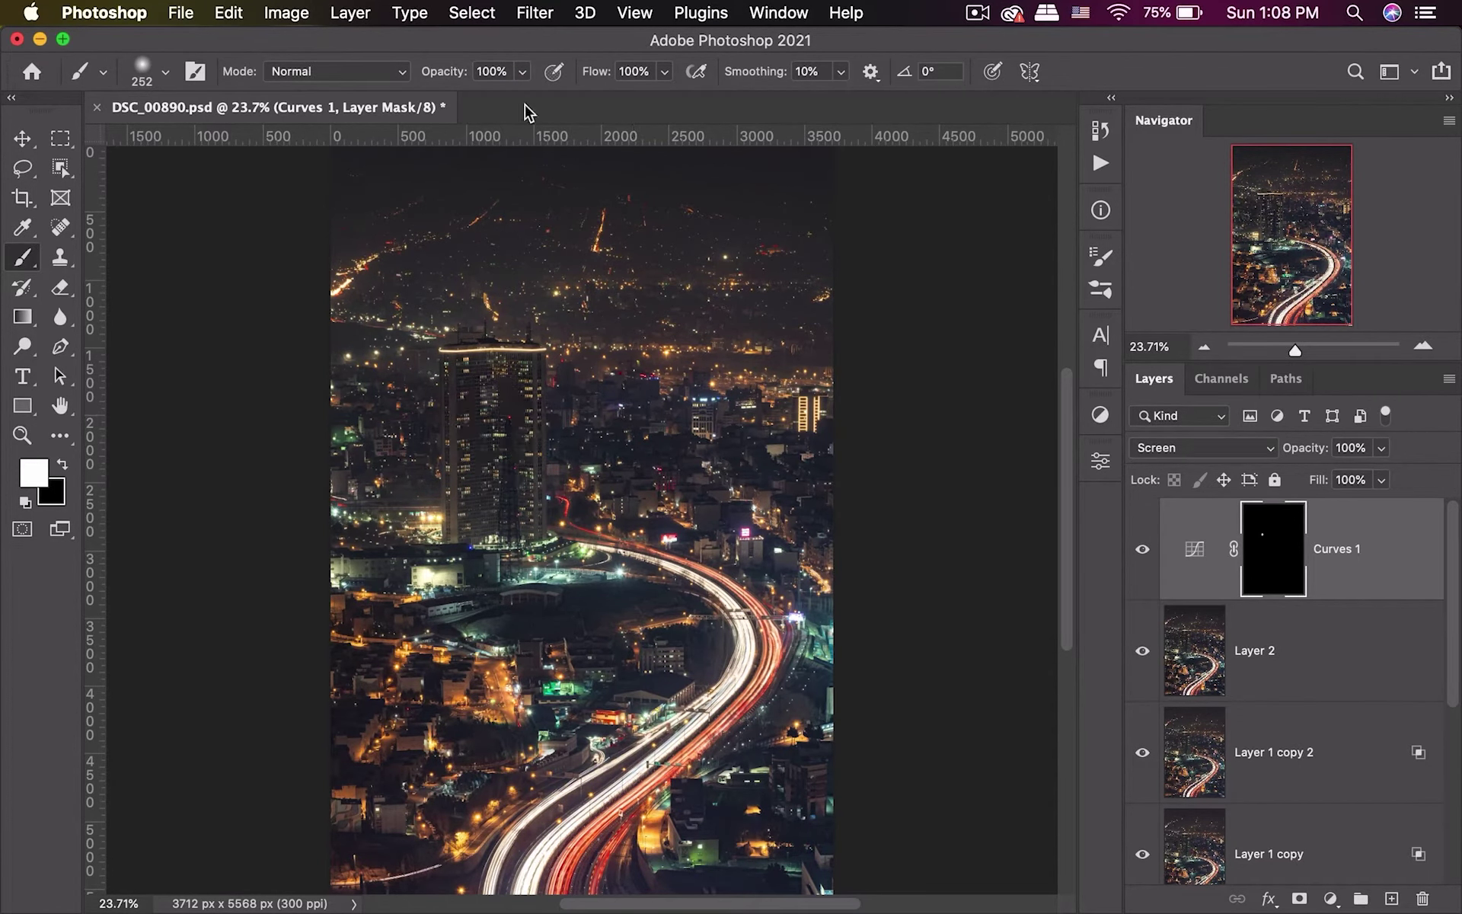
Set brush opacity and flow to 30%, undoing a stray dot on the mask.
click(521, 73)
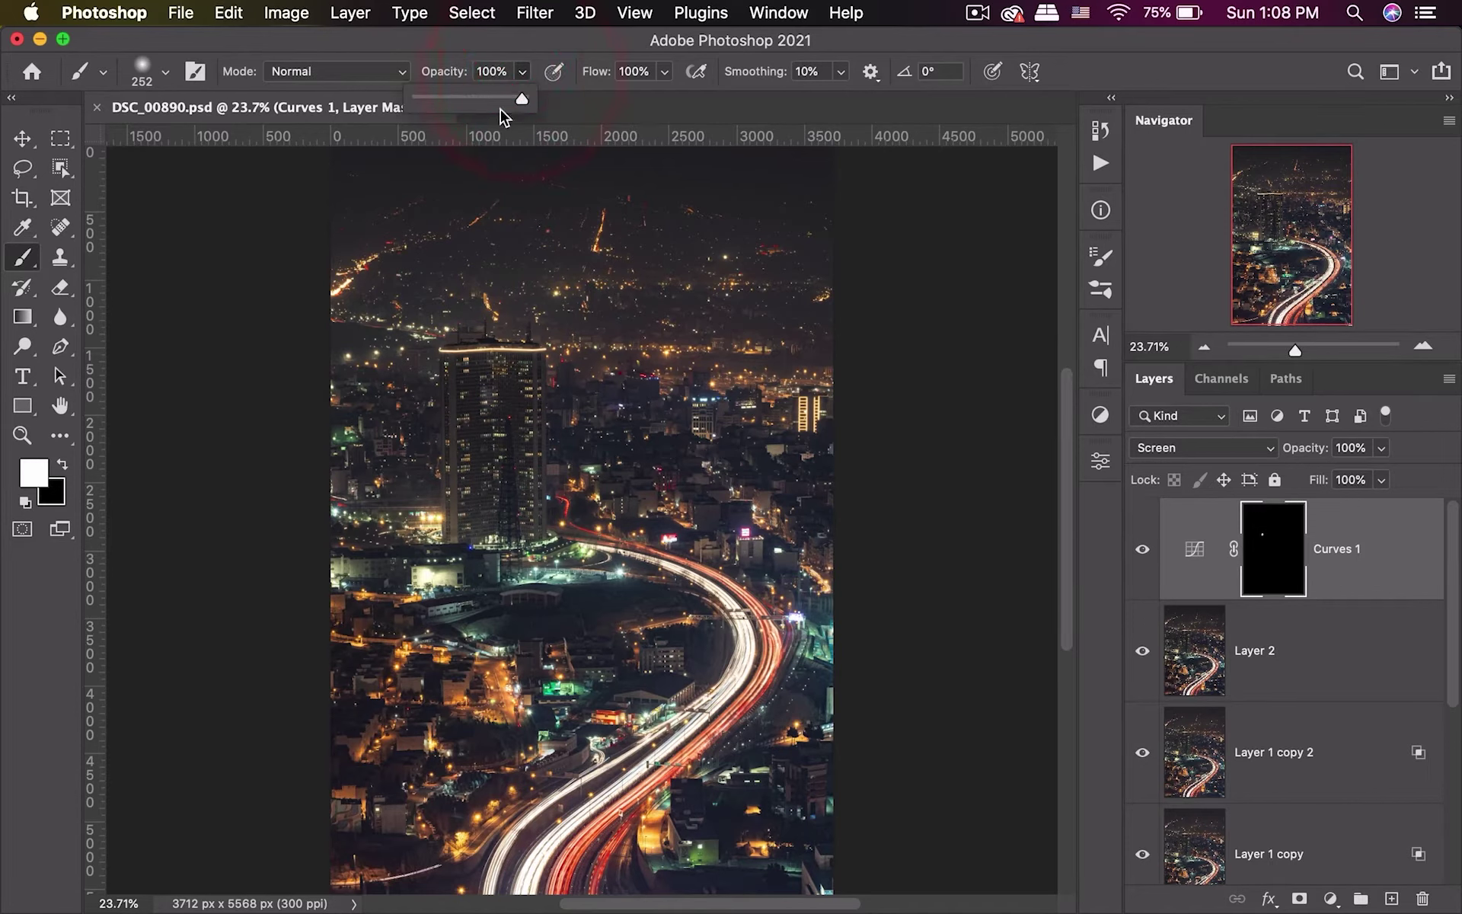
click(343, 55)
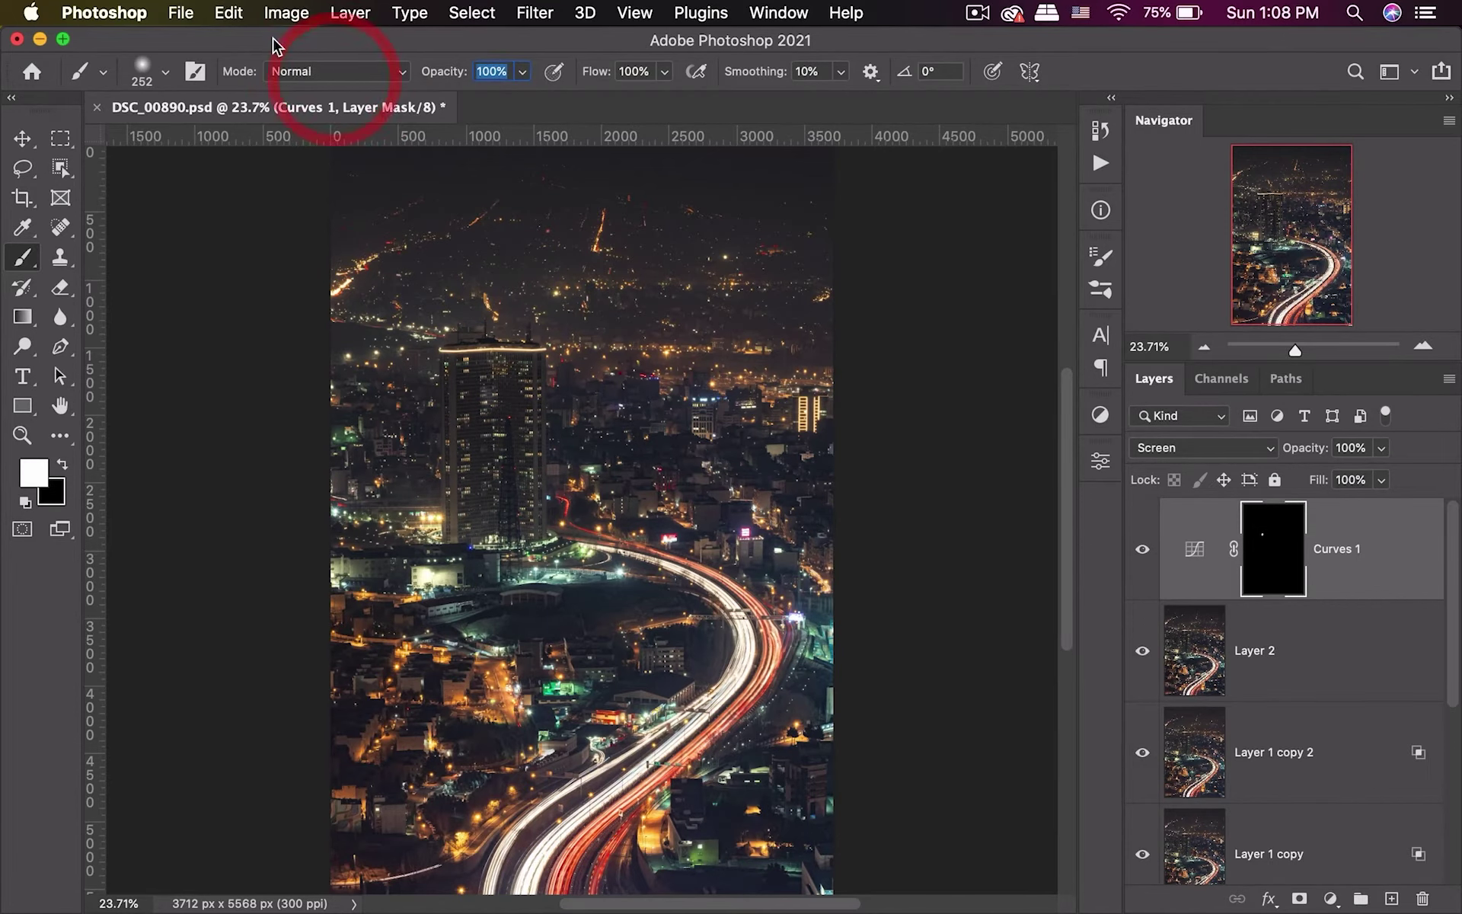
text(30)
click(662, 71)
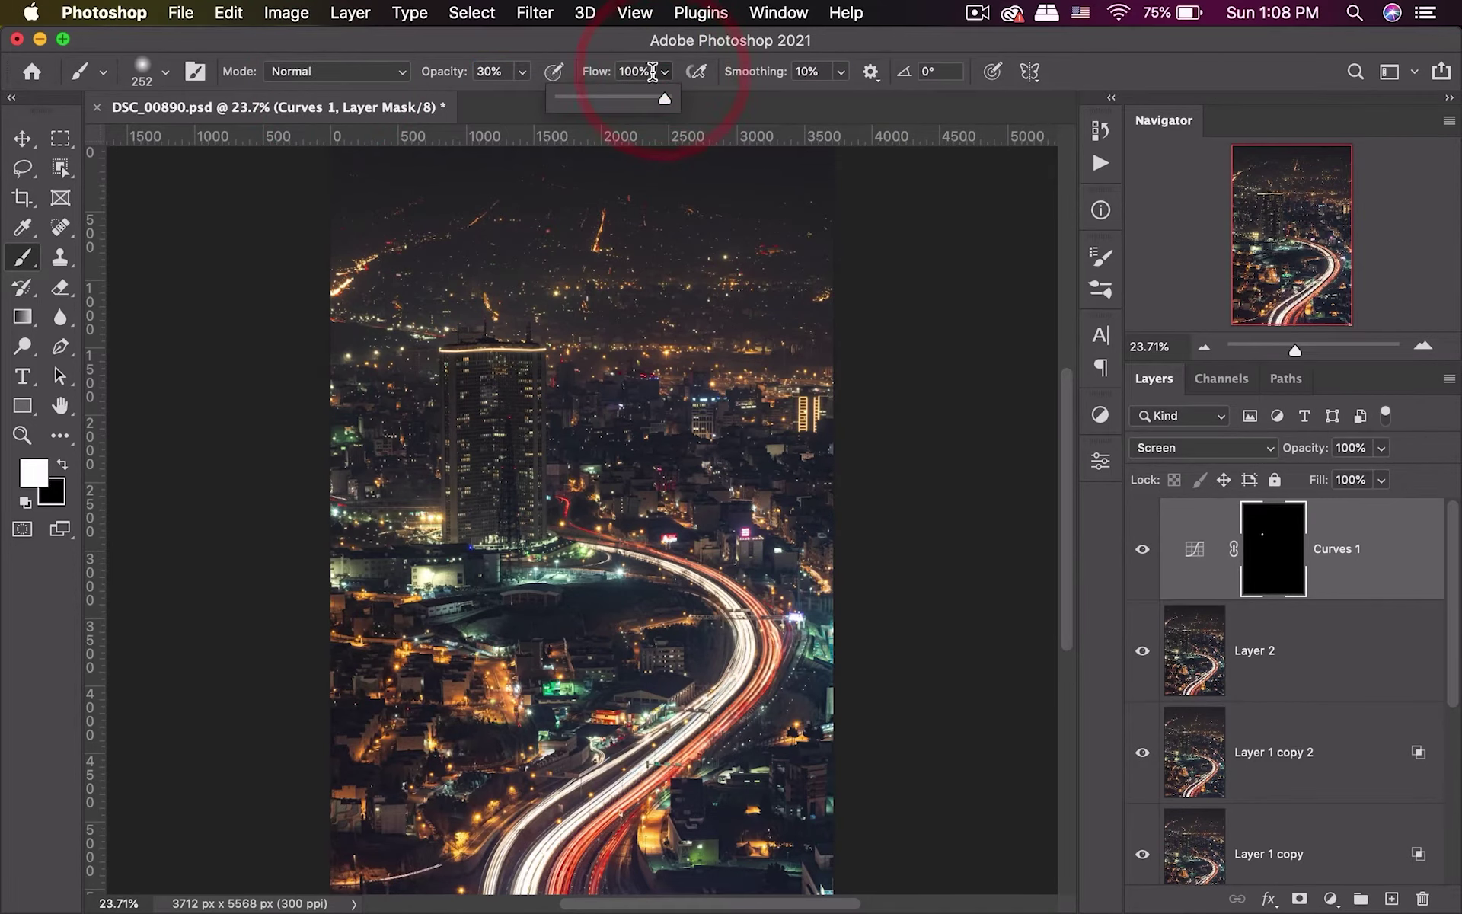
click(522, 71)
text(3)
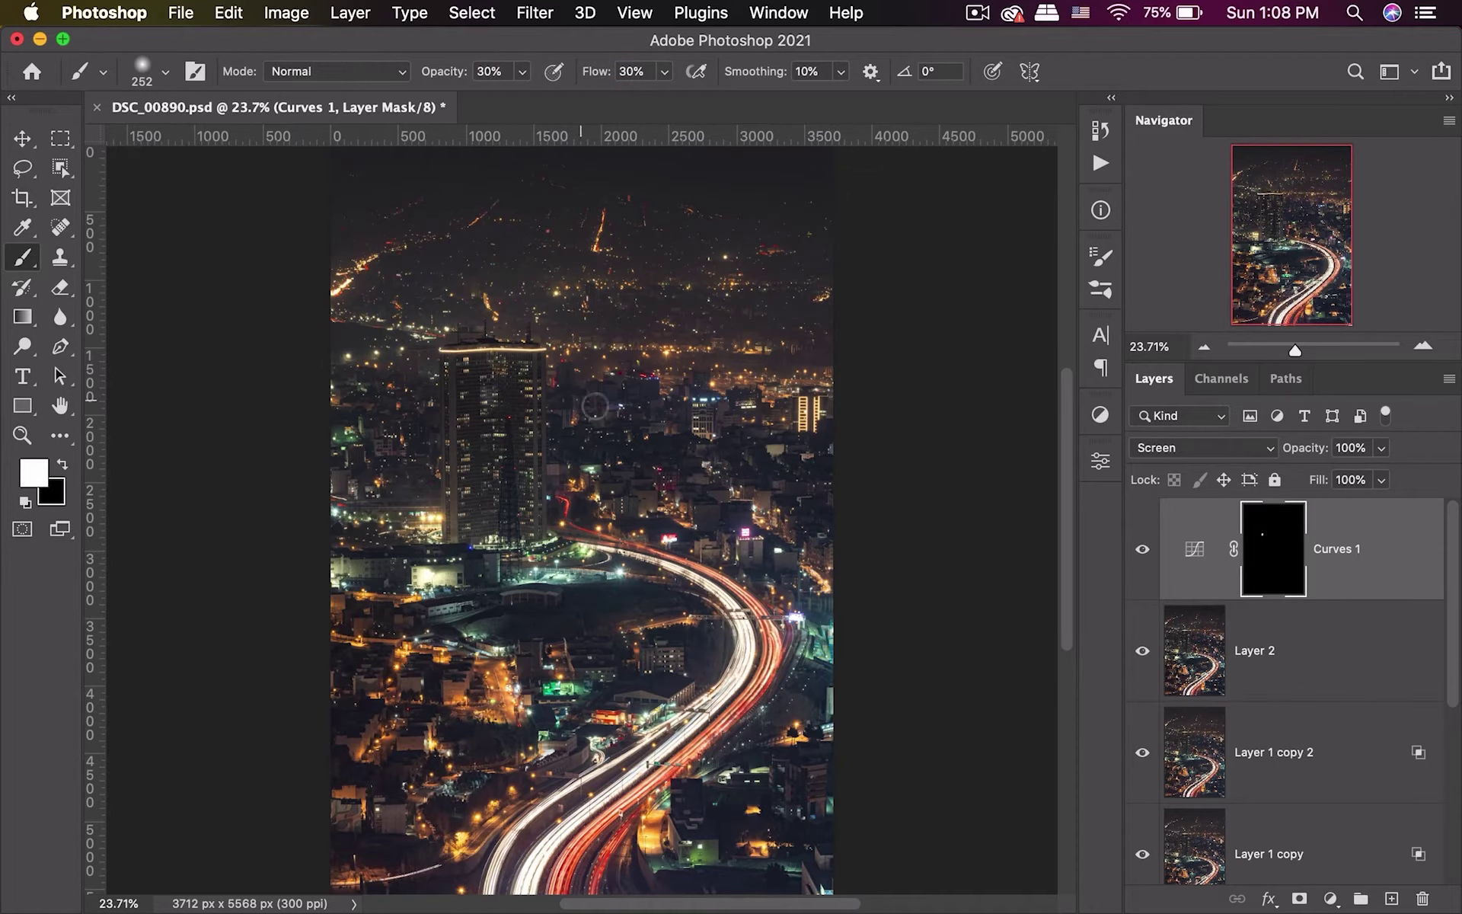
key(super+z)
Paint white on the Curves 1 mask over the tower, its base and the road below.
drag(466, 365, 452, 379)
mouse_move(454, 461)
mouse_down()
mouse_move(449, 487)
mouse_move(533, 533)
mouse_up()
click(448, 560)
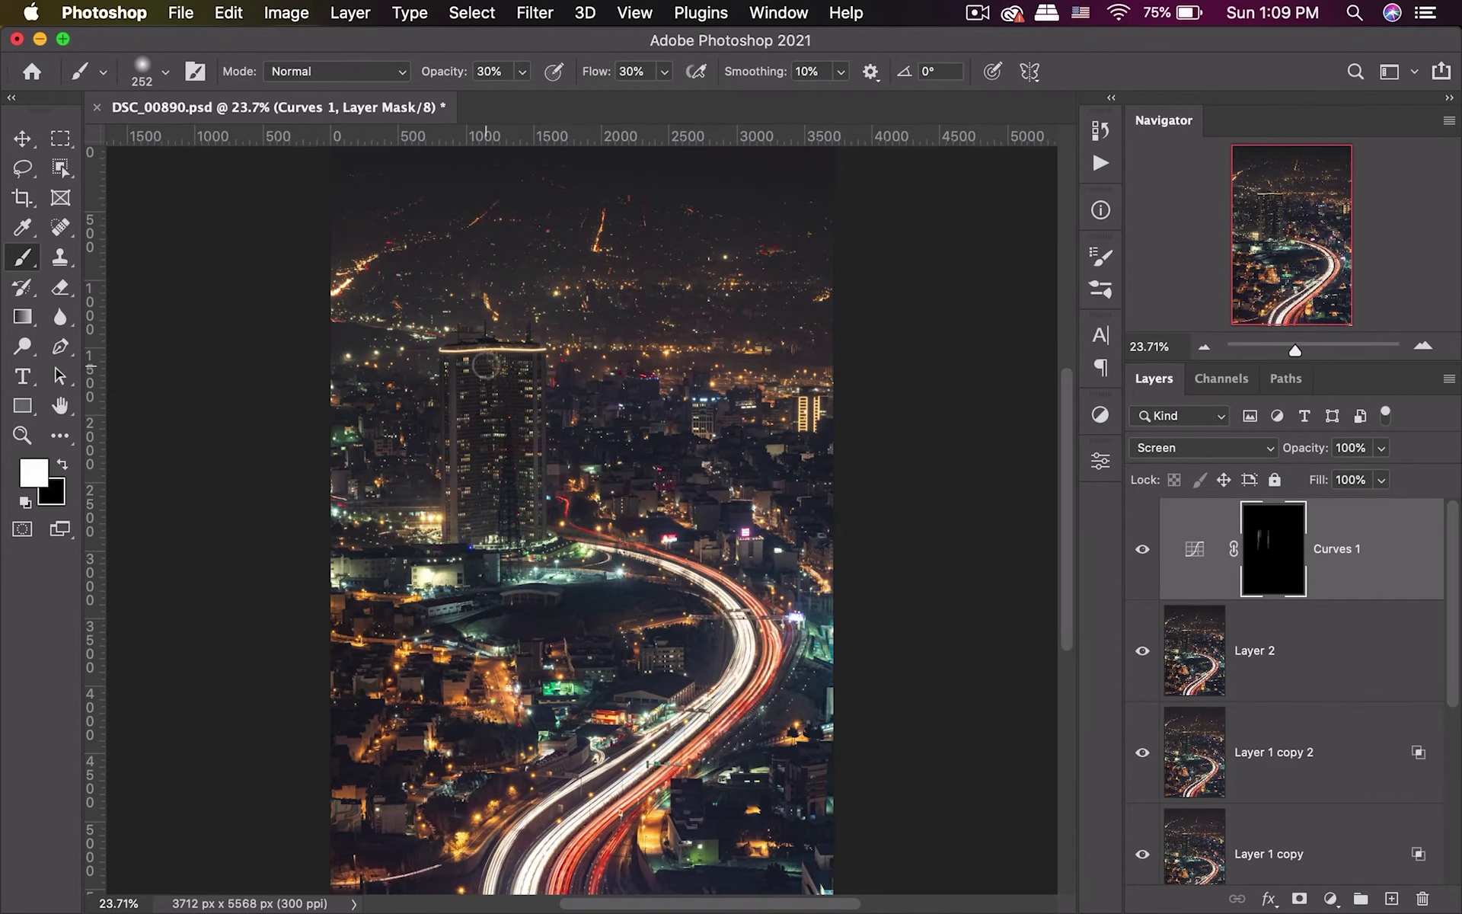
click(486, 434)
drag(485, 526, 490, 470)
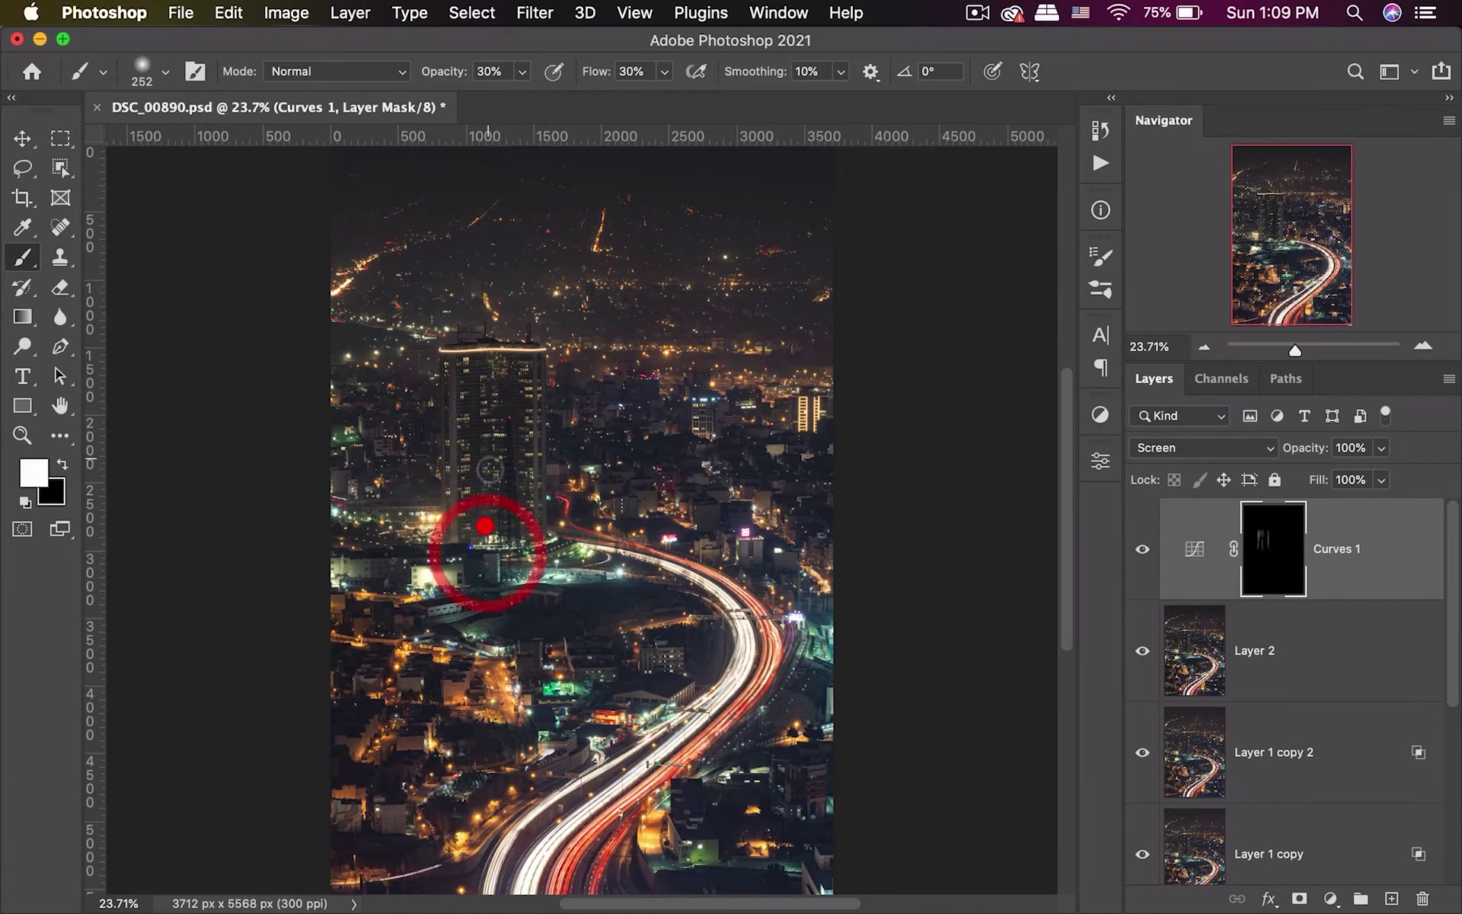
click(496, 414)
click(532, 597)
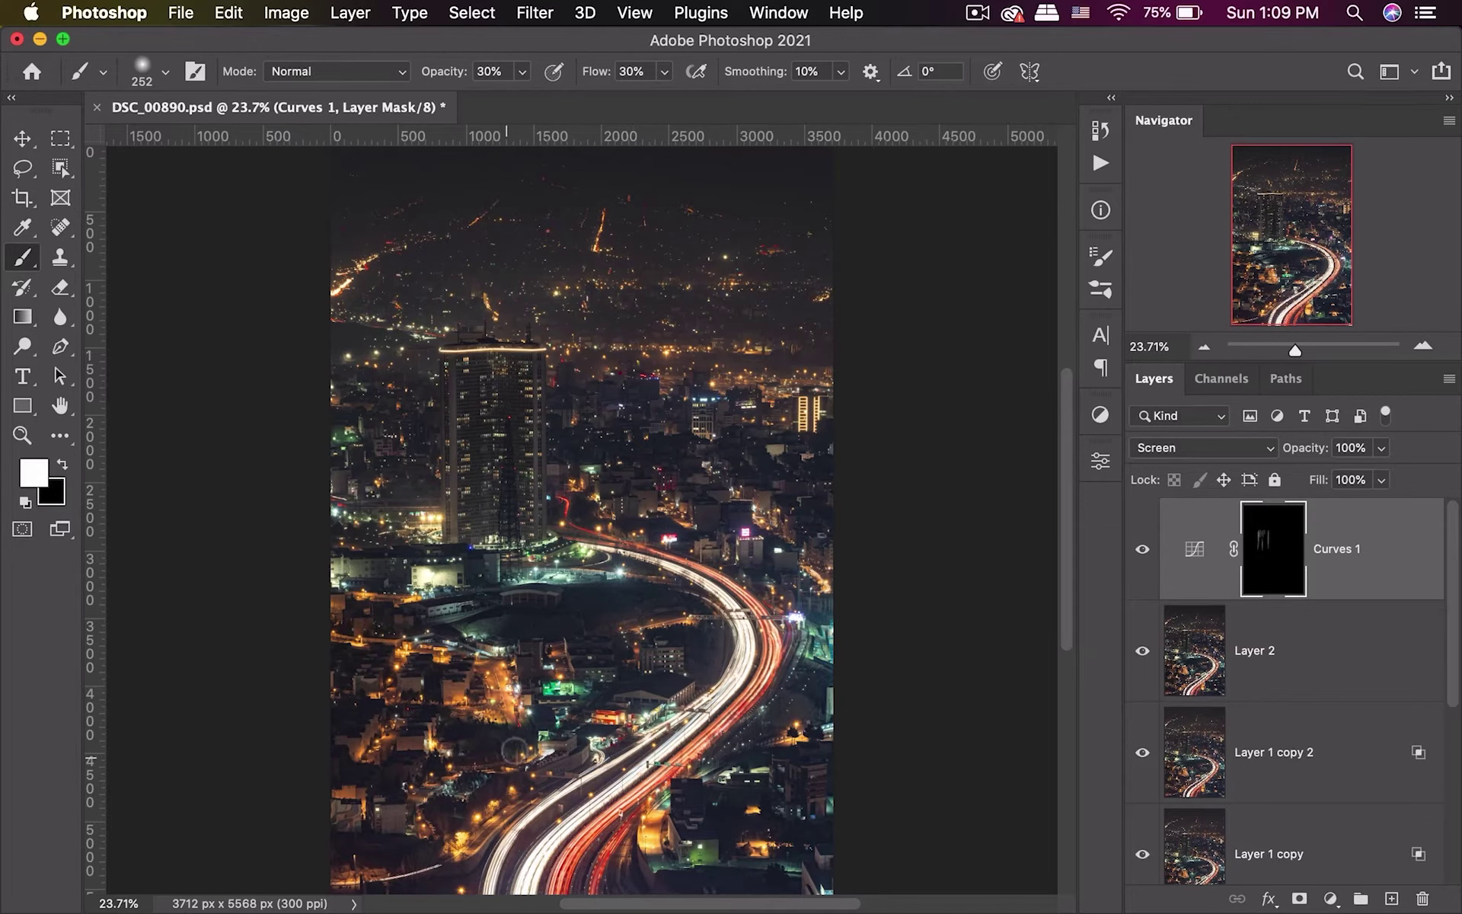
Brighten the lower-left buildings and the lower and right-side roads through the mask.
click(516, 743)
click(472, 734)
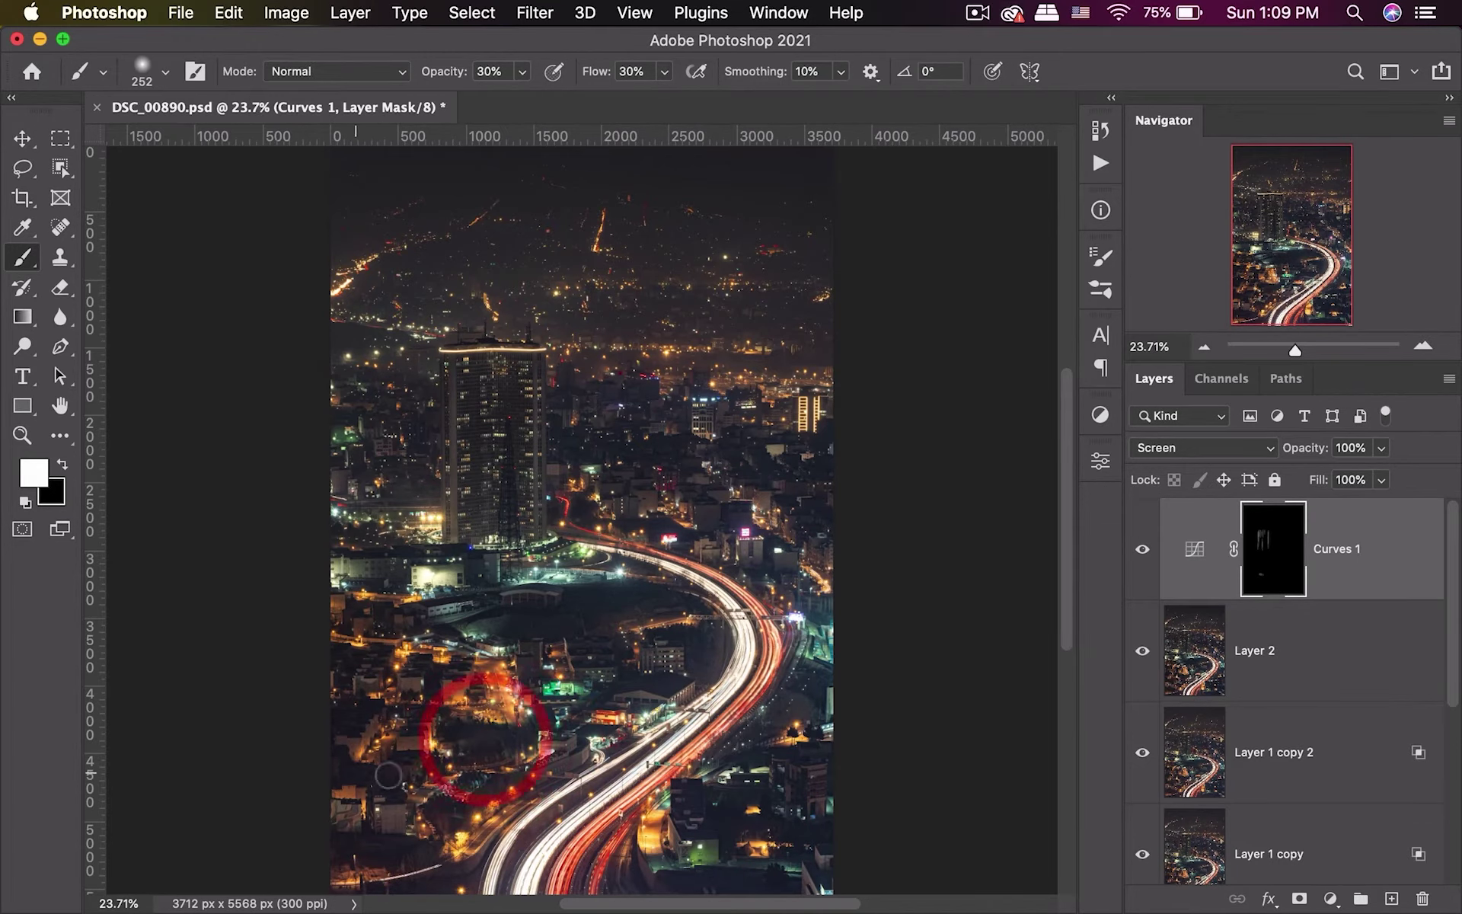
click(414, 774)
click(348, 718)
click(427, 683)
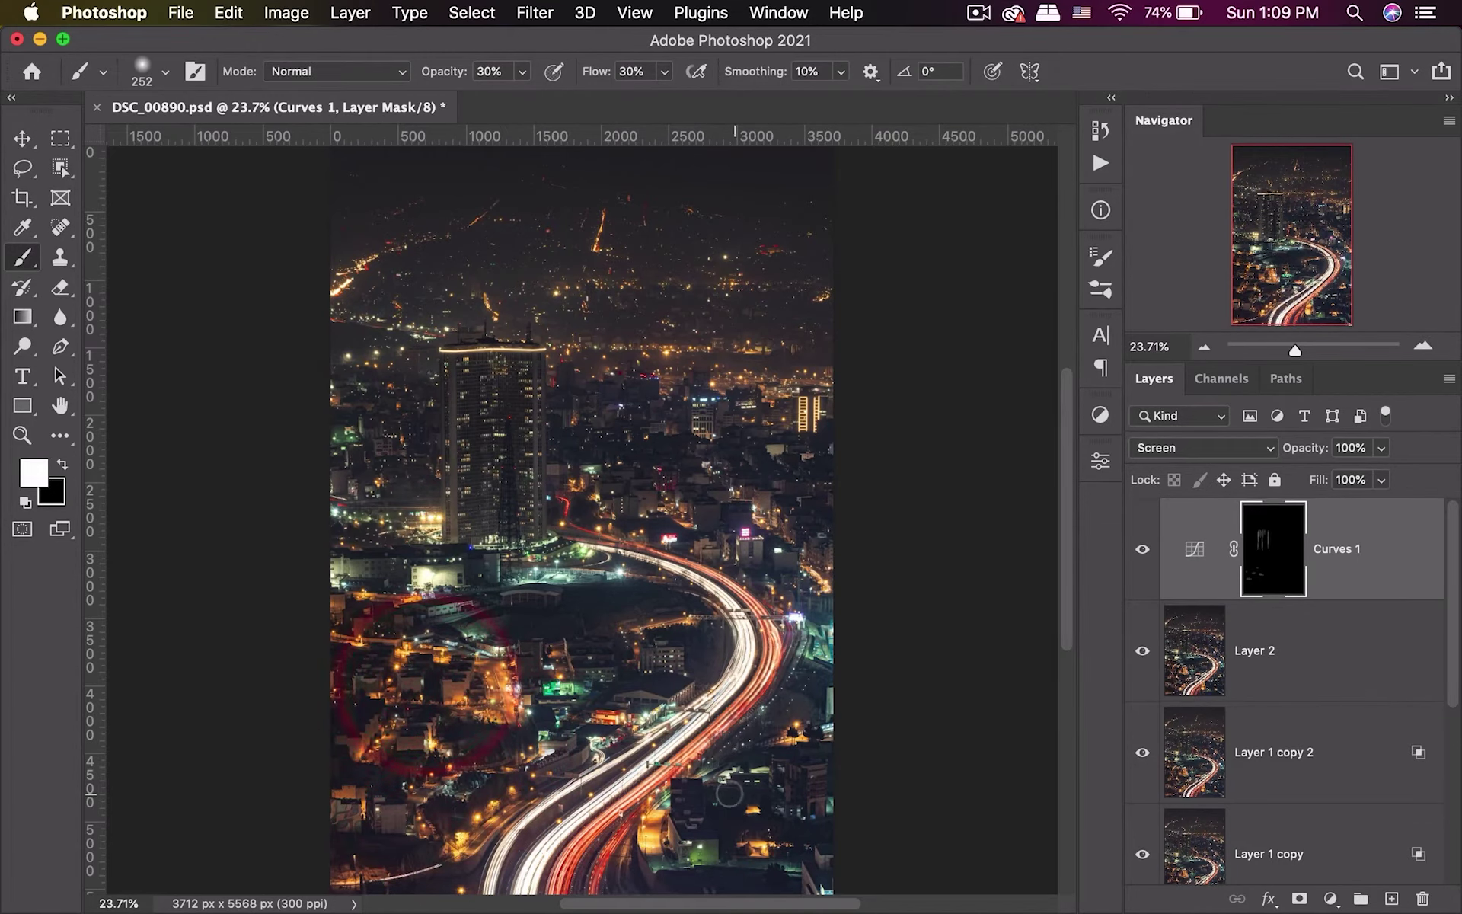
click(685, 826)
click(787, 696)
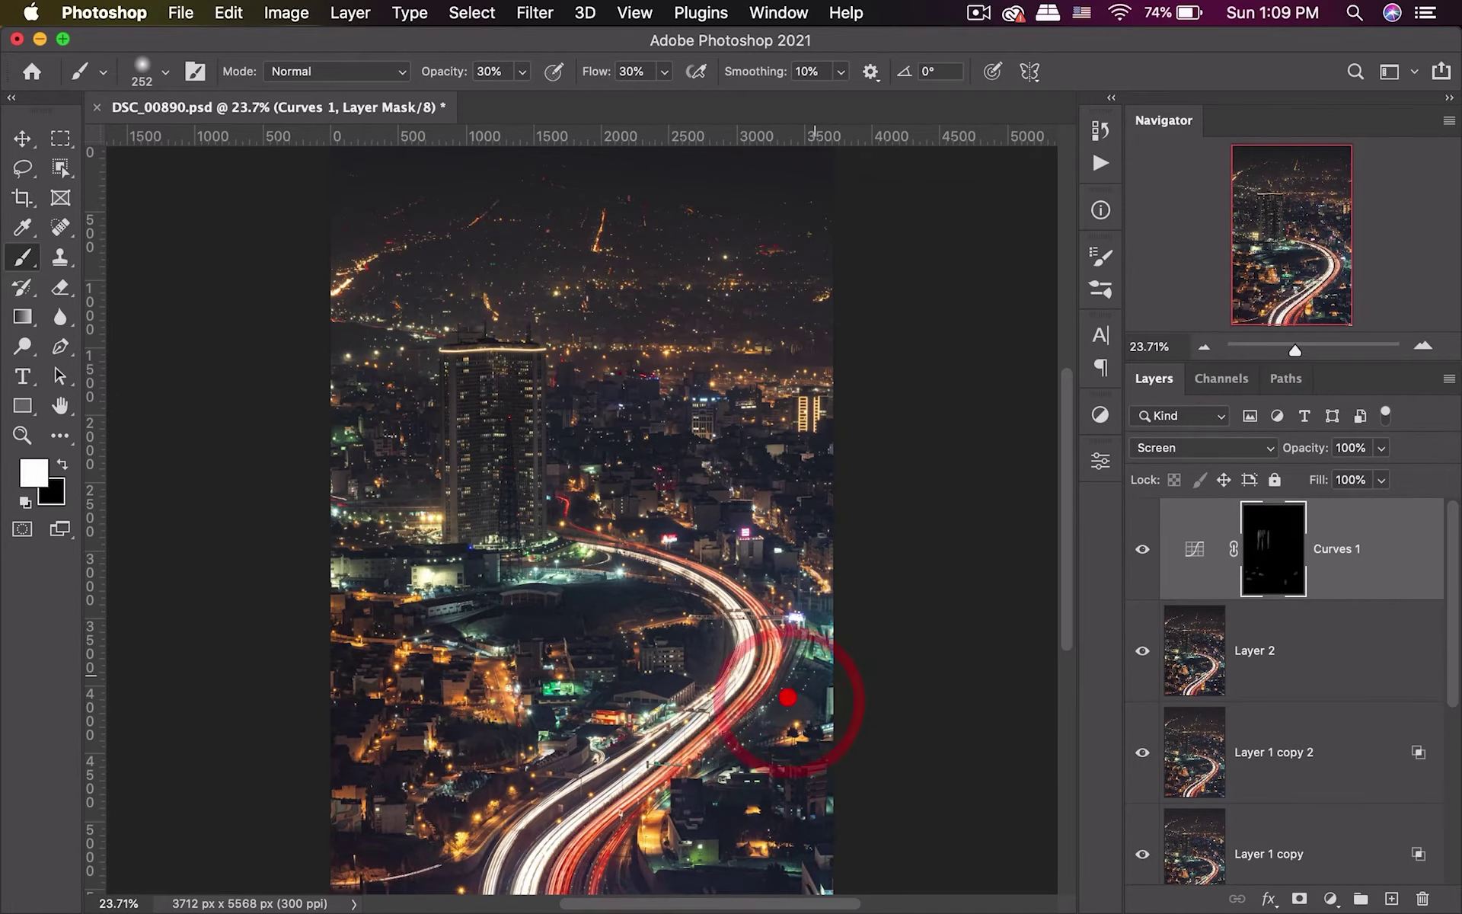
click(653, 592)
Brighten the upper-centre buildings and areas beside the tower, then toggle Curves 1 to compare.
click(647, 439)
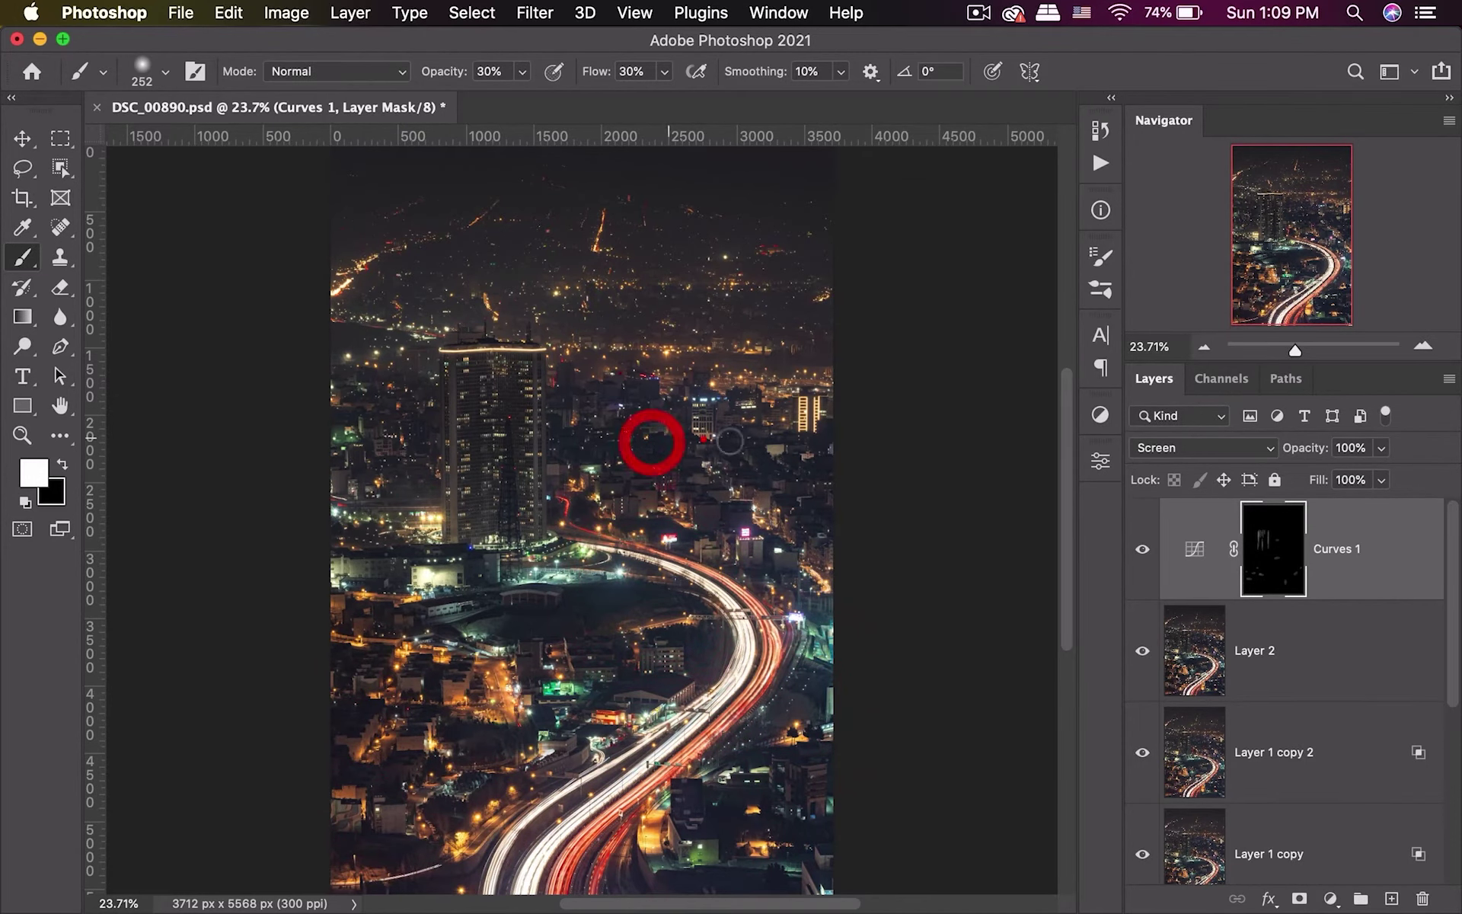
click(702, 437)
click(775, 470)
click(587, 451)
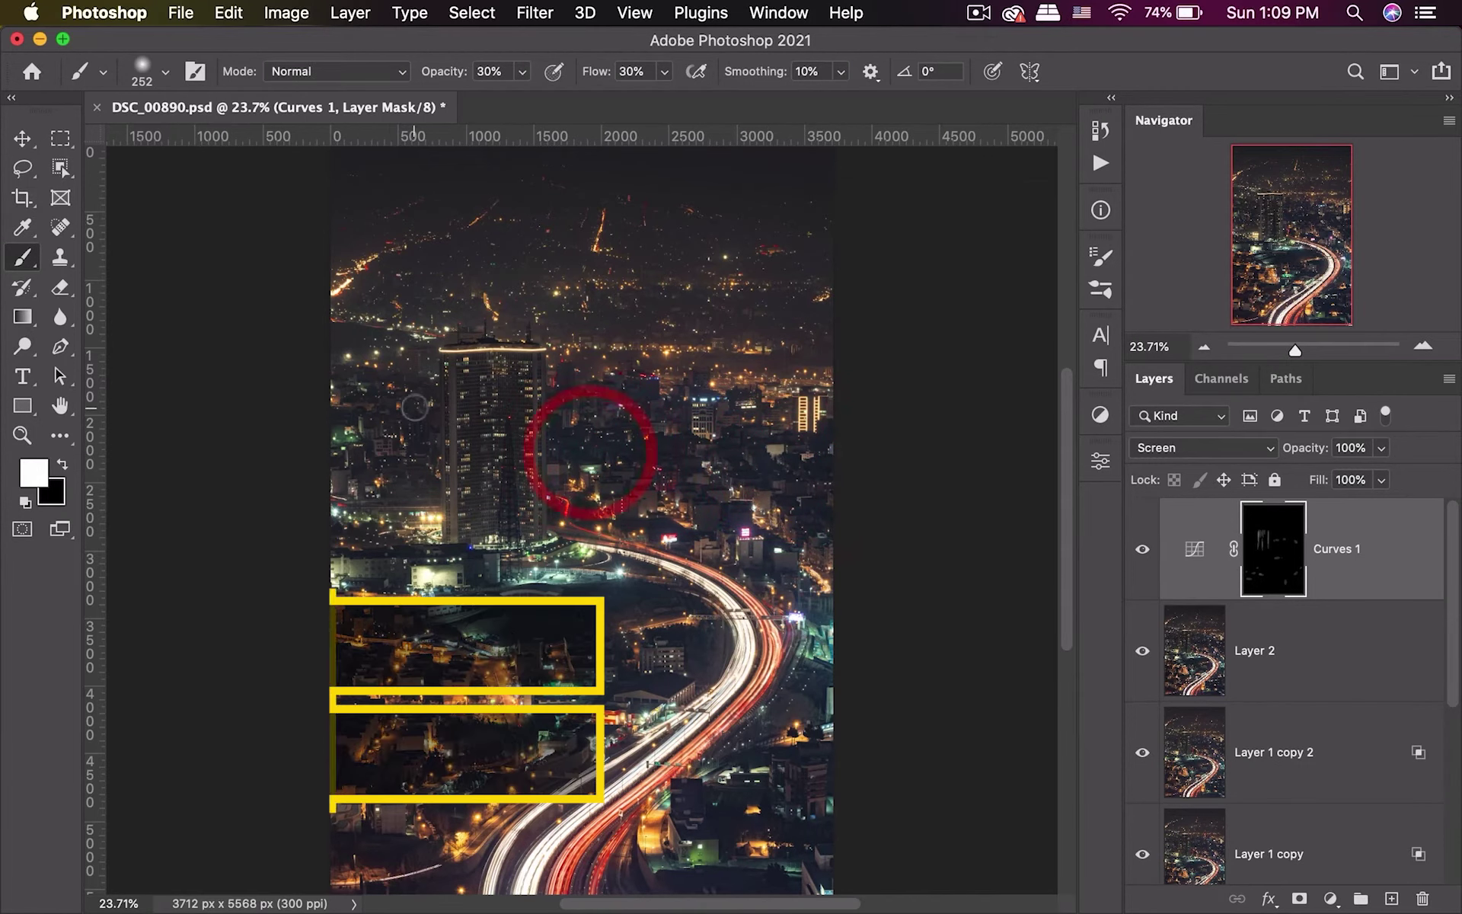
click(376, 406)
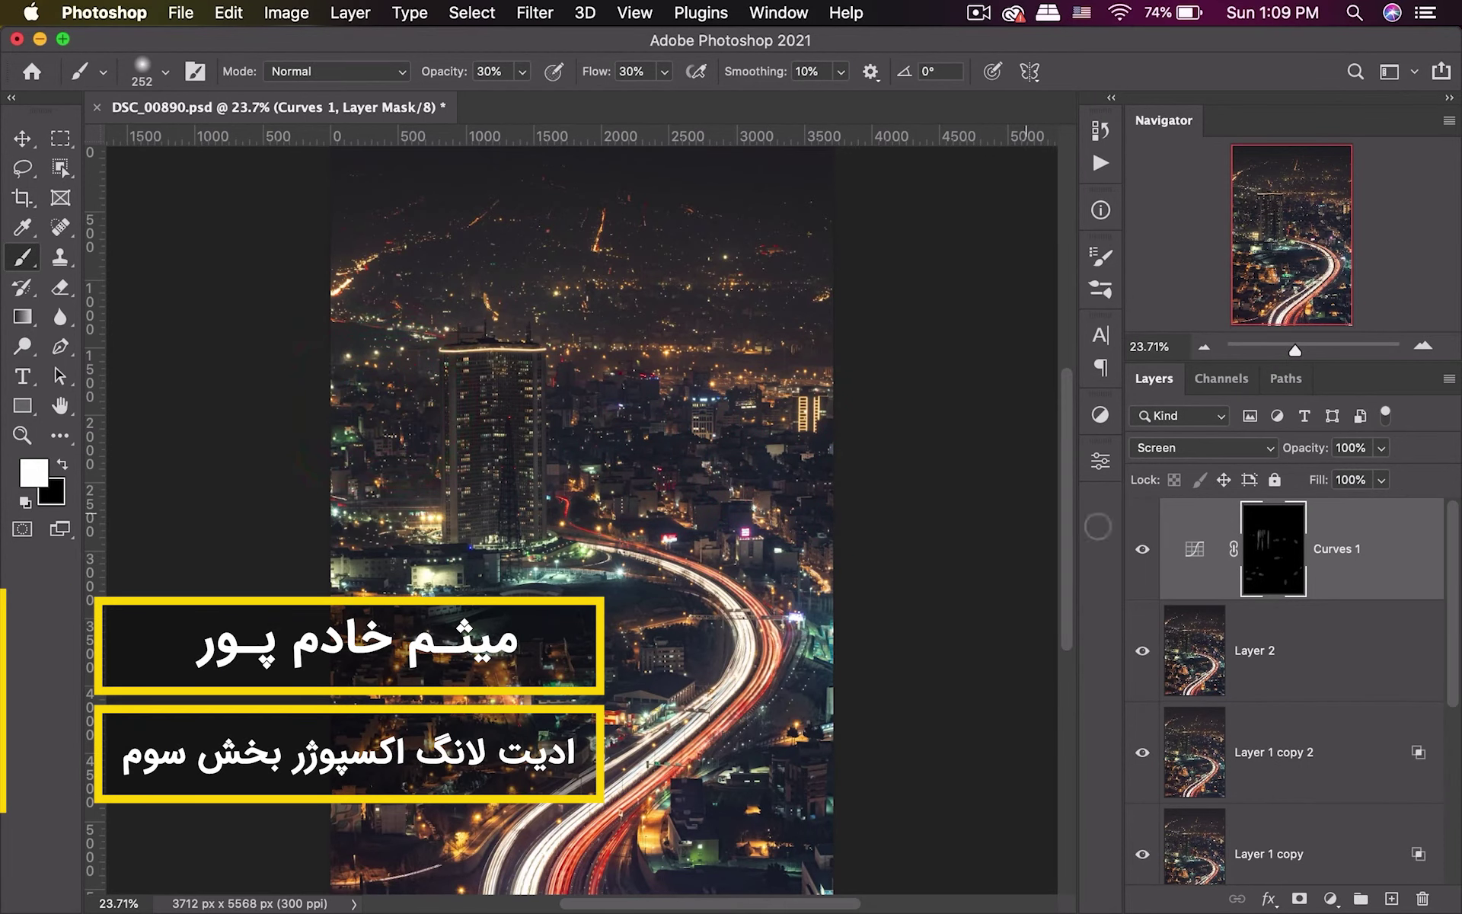
click(1142, 550)
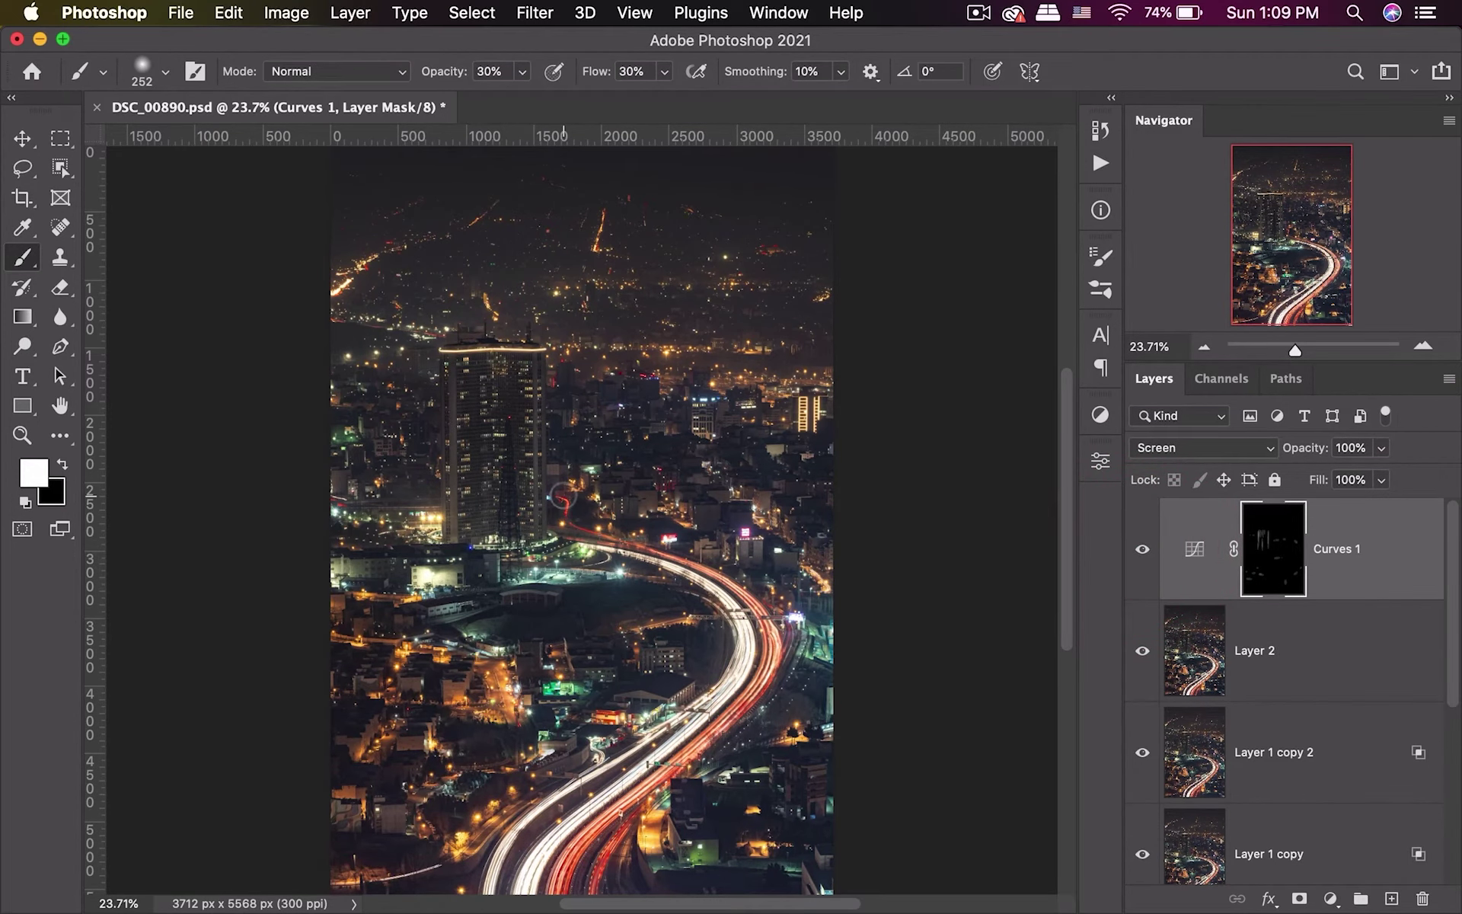
Add a Curves 2 adjustment layer in Multiply with its mask inverted to black.
click(1330, 899)
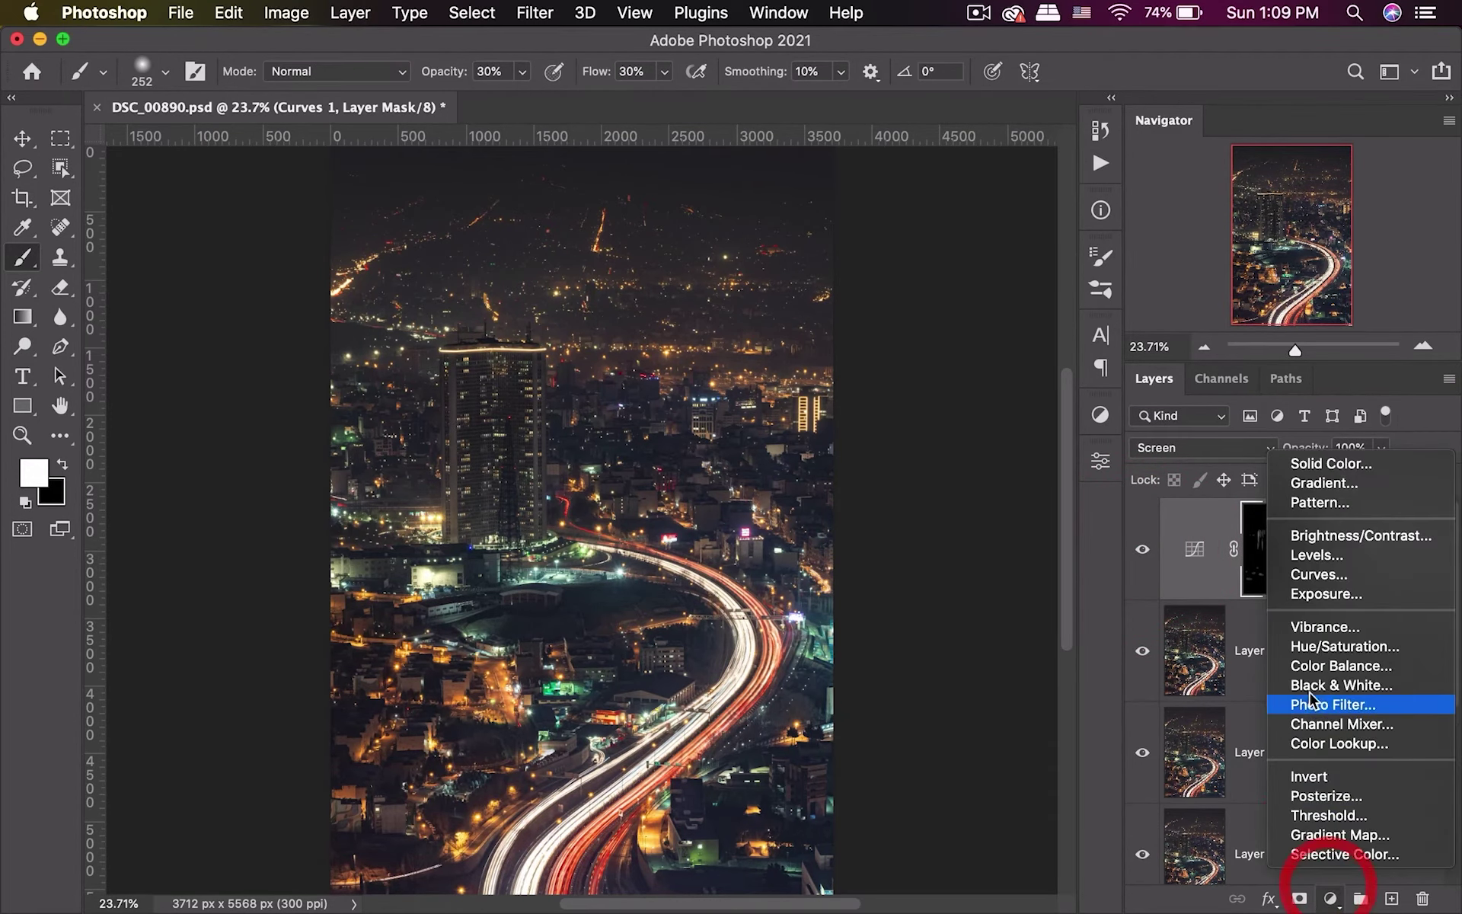
click(1340, 576)
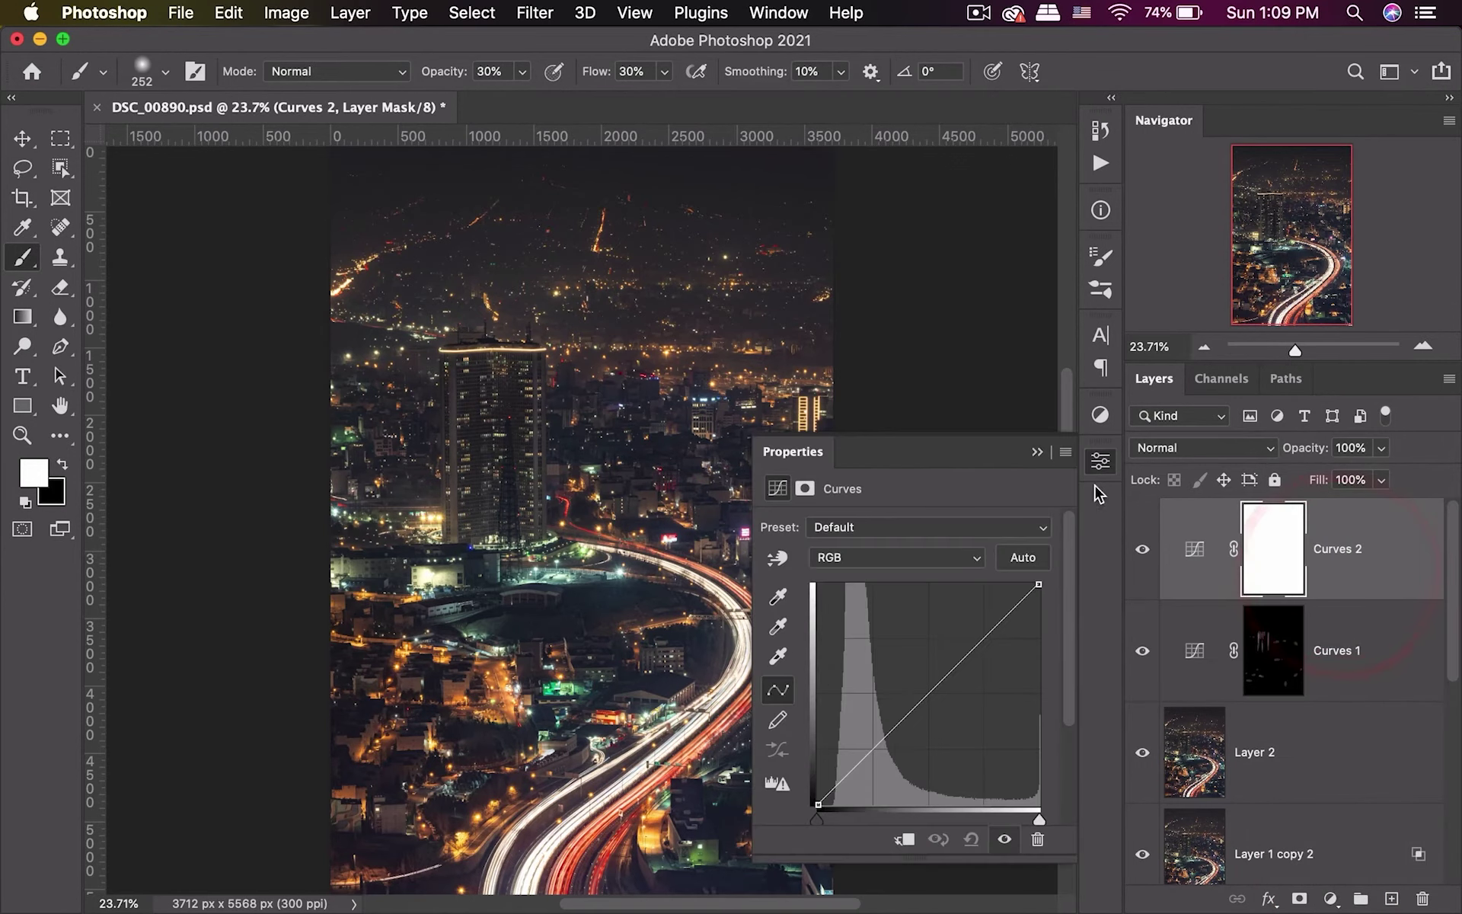
click(1203, 449)
click(1162, 510)
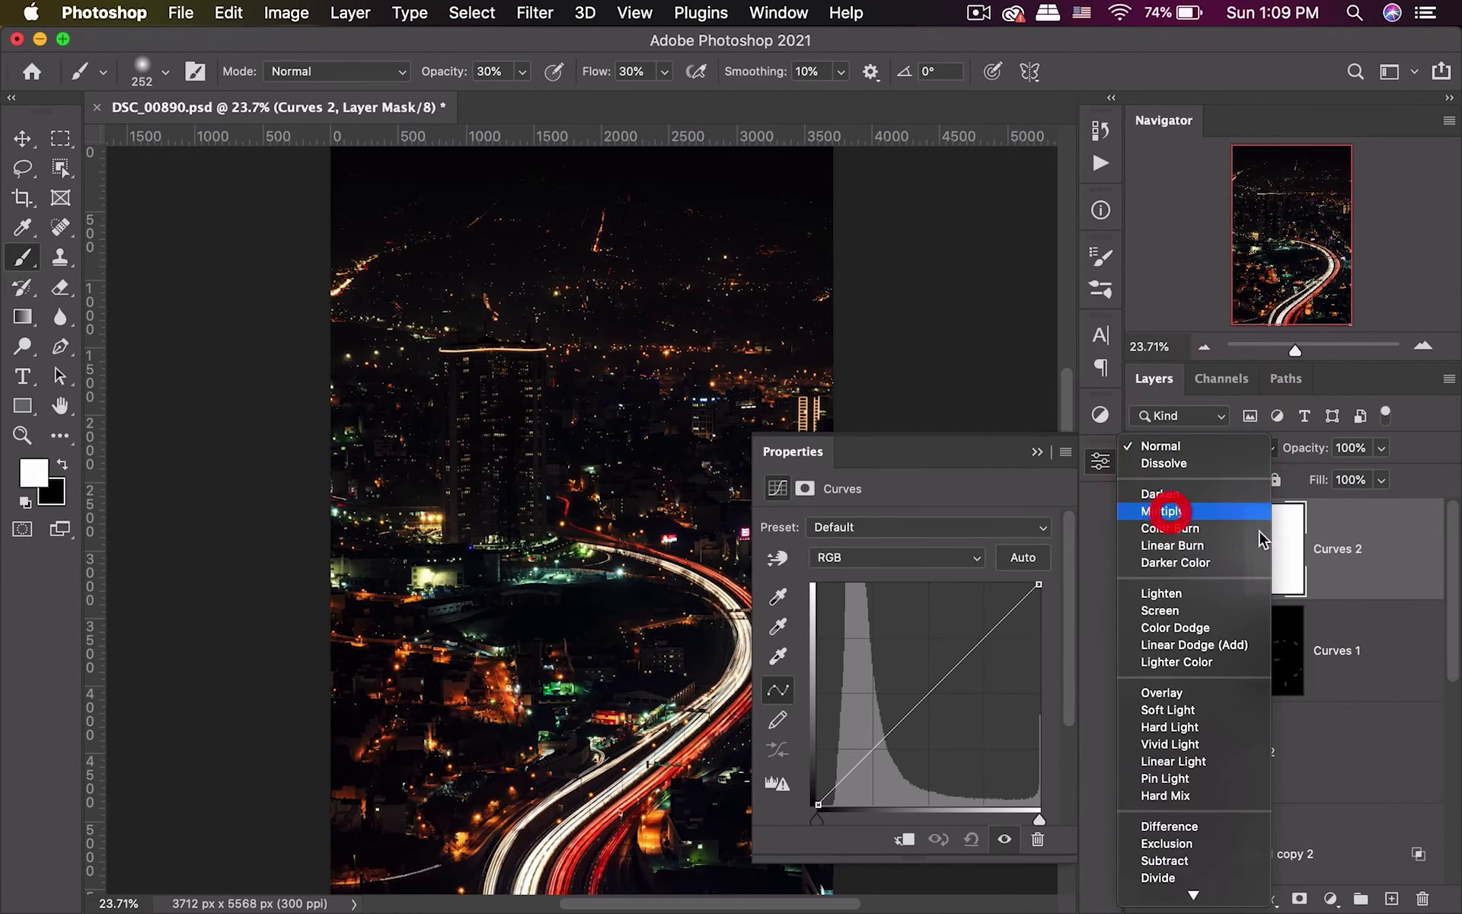
click(1277, 548)
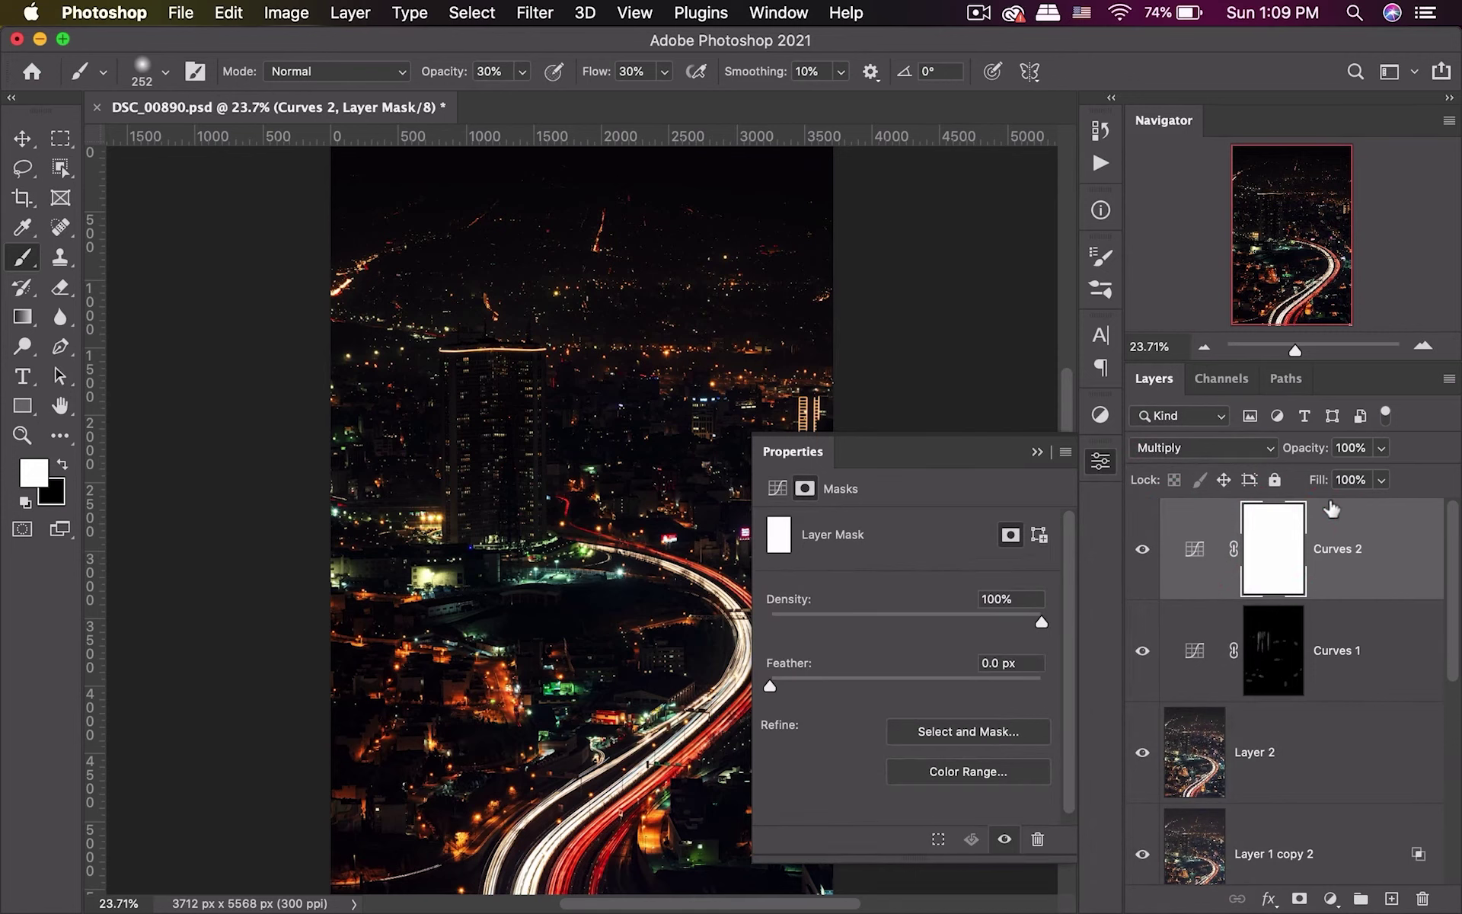
key(ctrl+i)
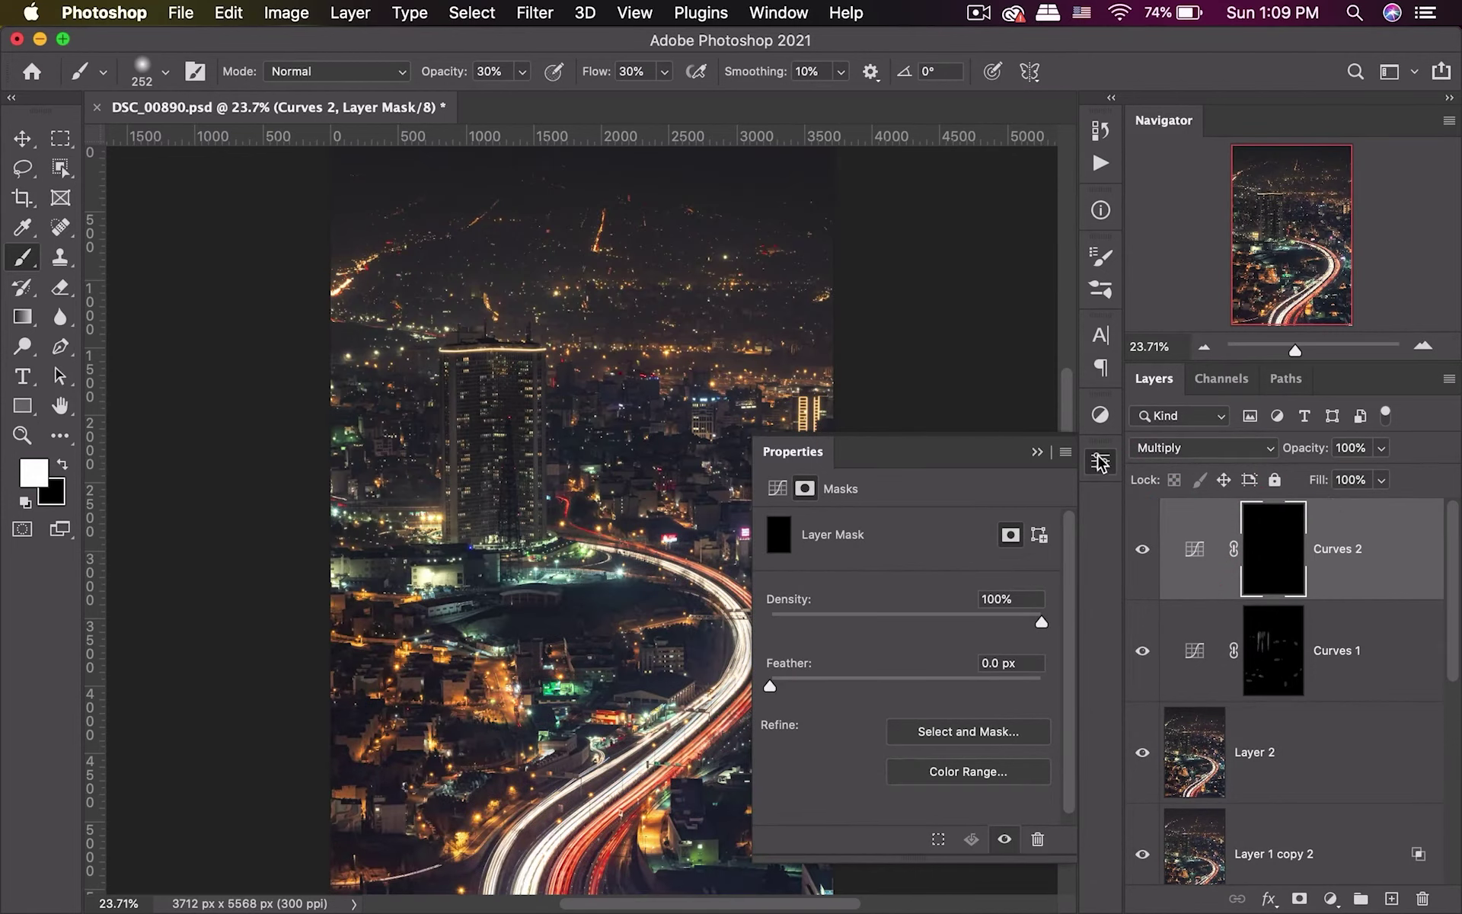
click(1100, 461)
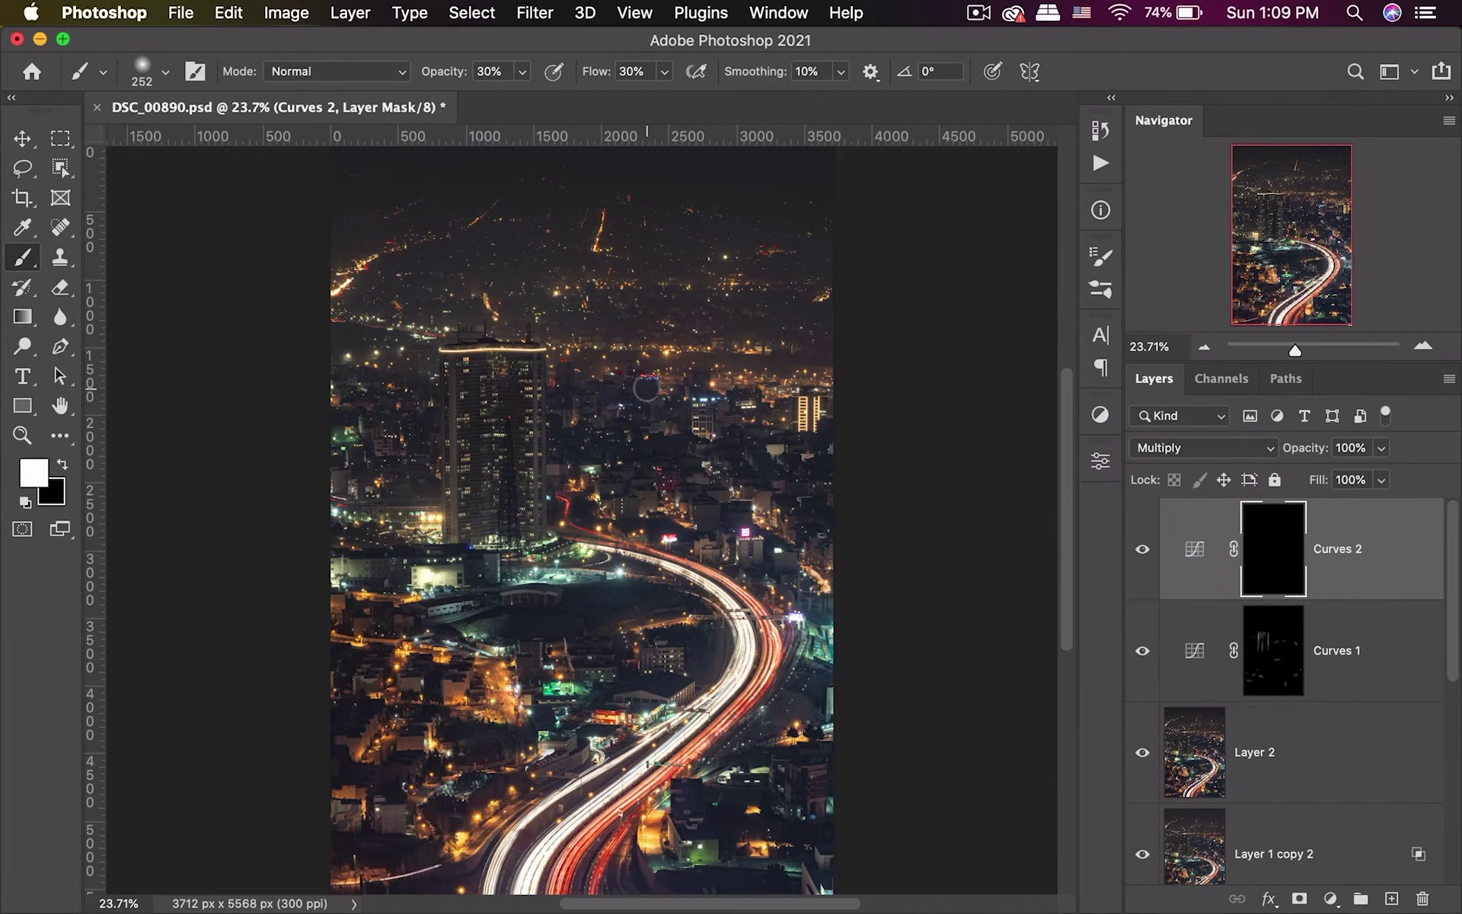
Check the soft brush settings and set its opacity and flow to 10%.
right_click(628, 294)
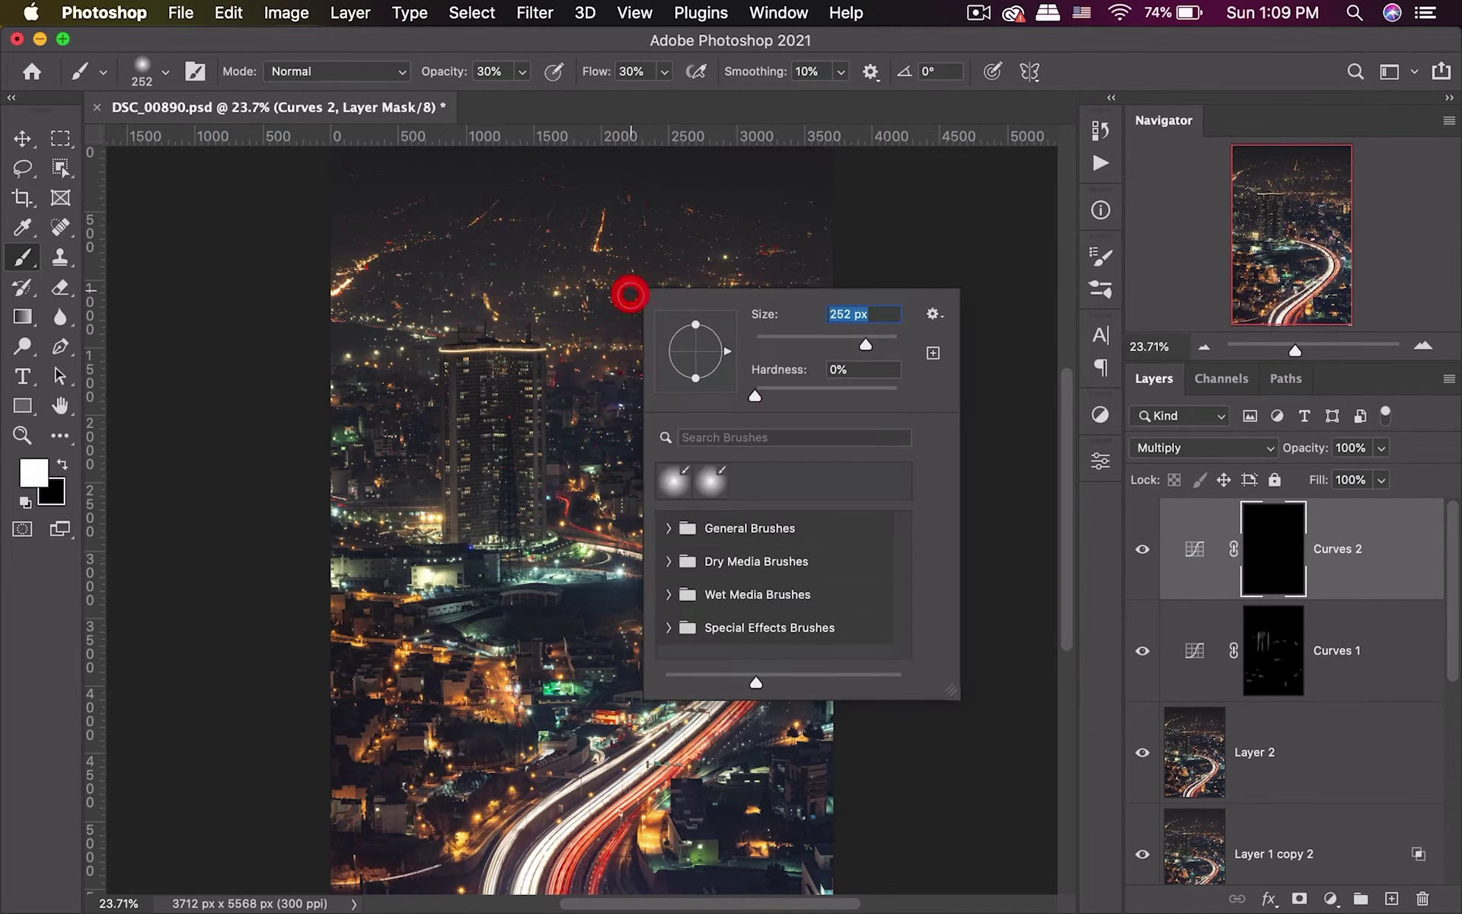
double_click(504, 73)
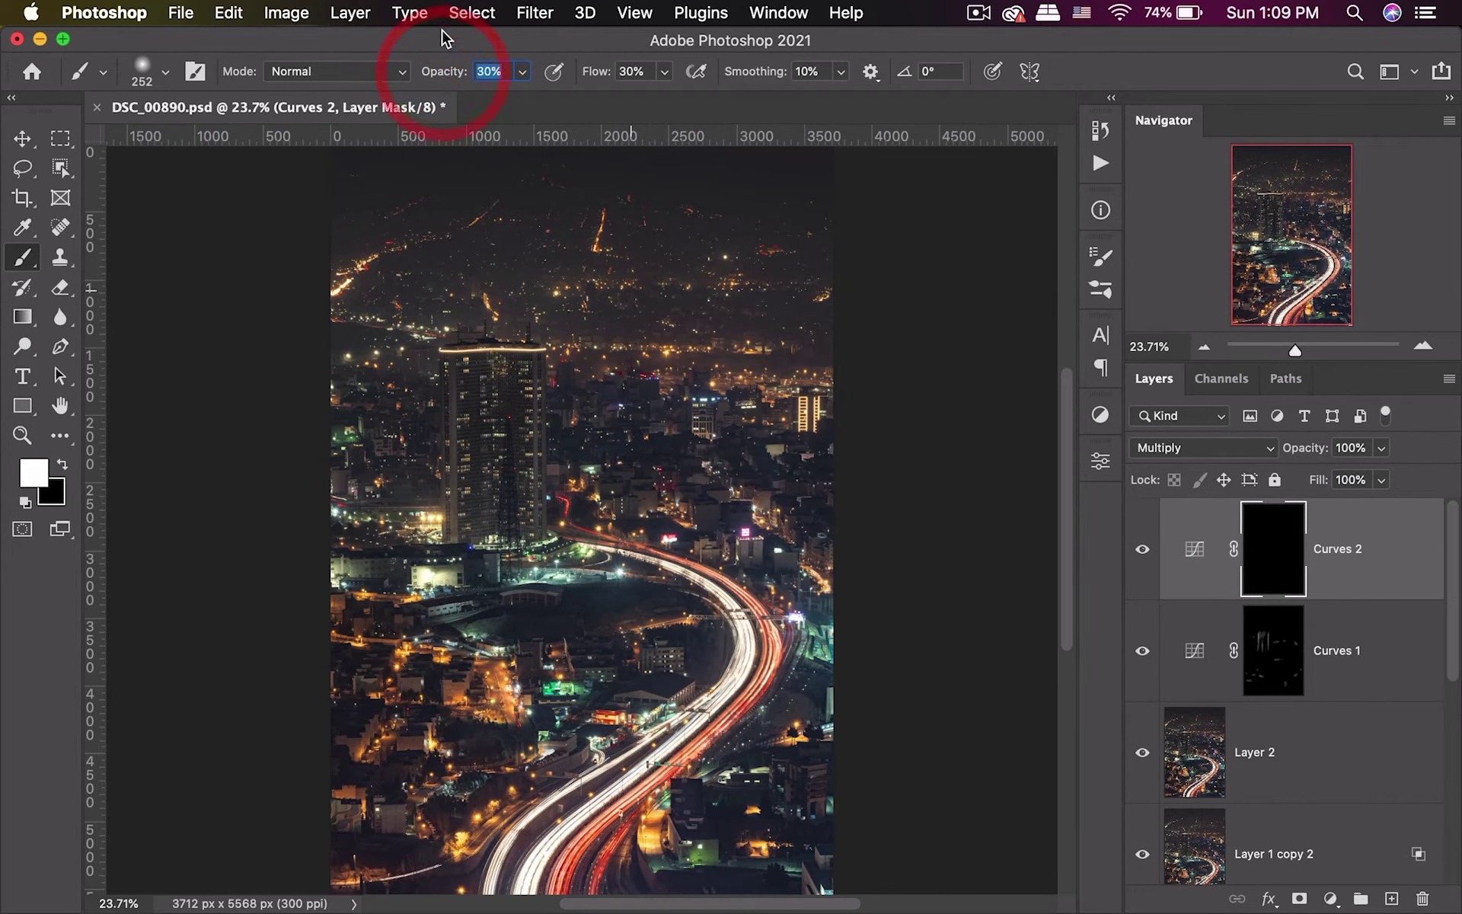
text(1%0)
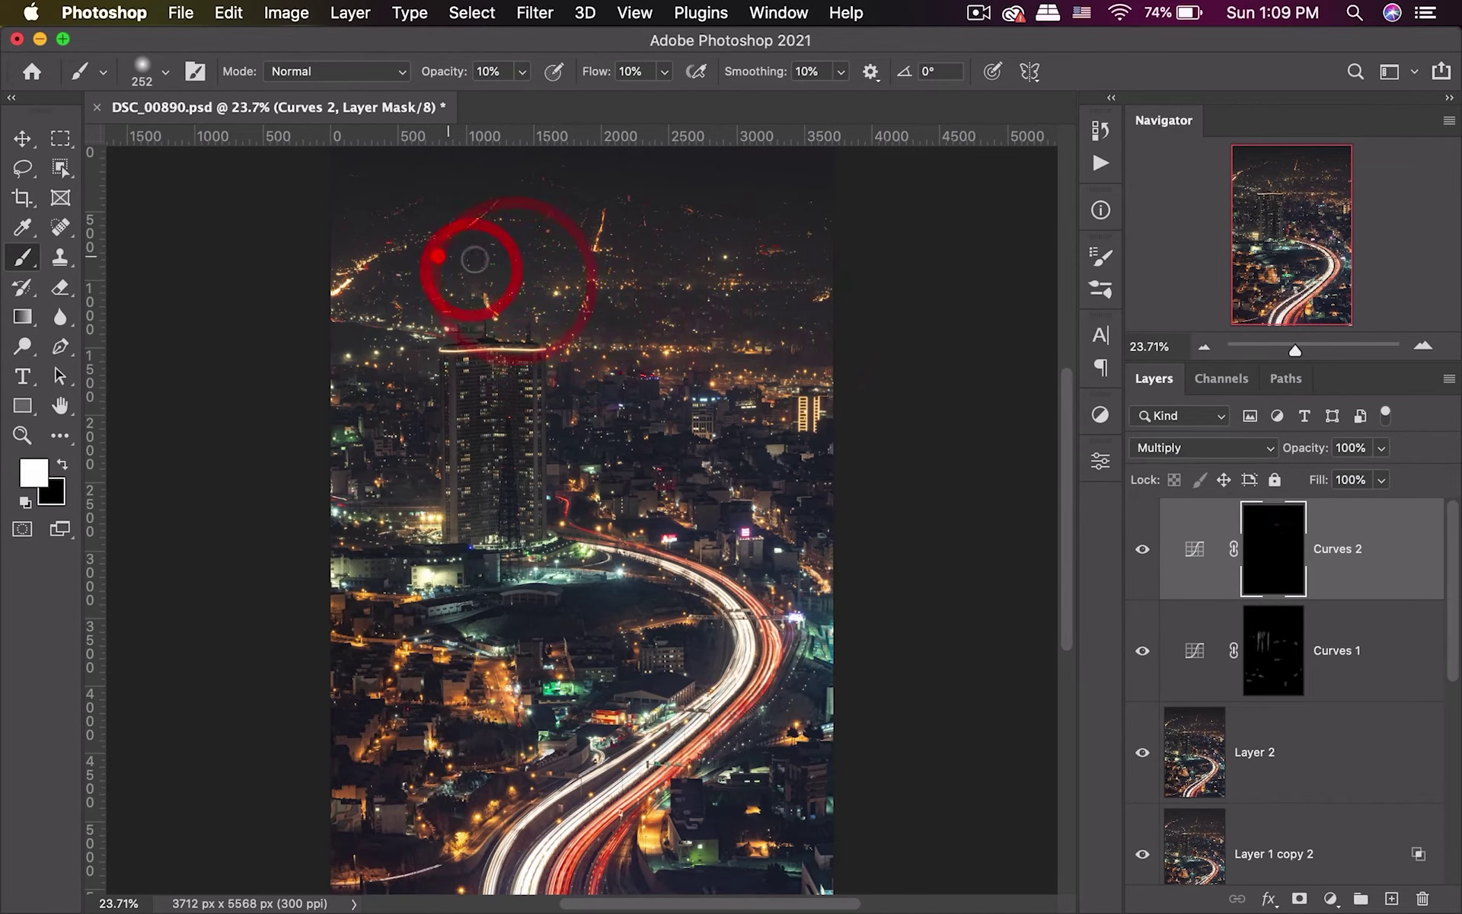
Paint faint darkening on the Curves 2 mask over the distant city and around the tower.
click(316, 346)
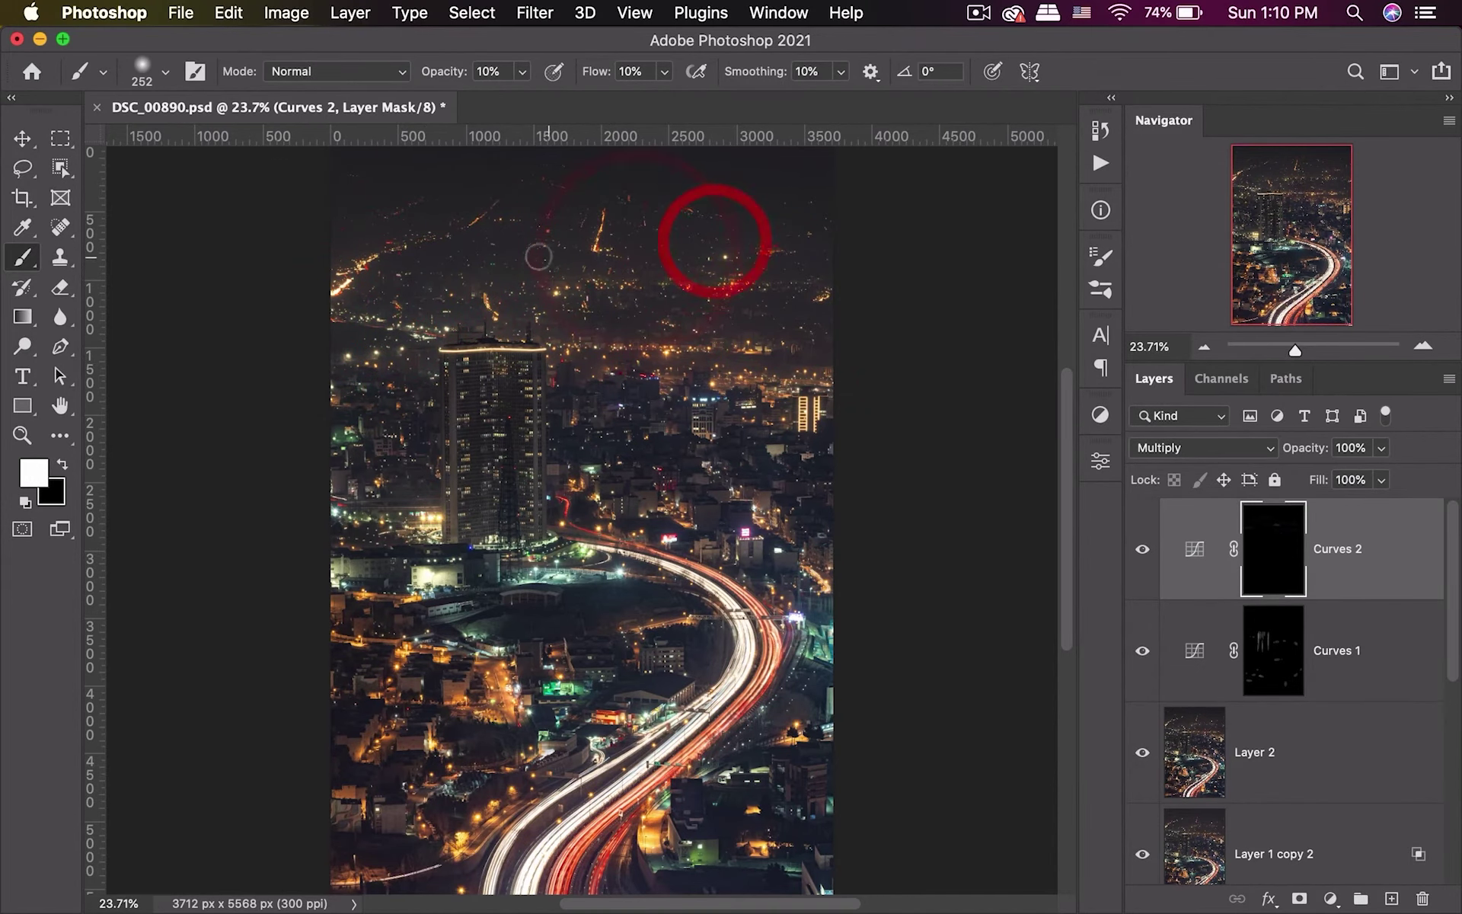
click(329, 235)
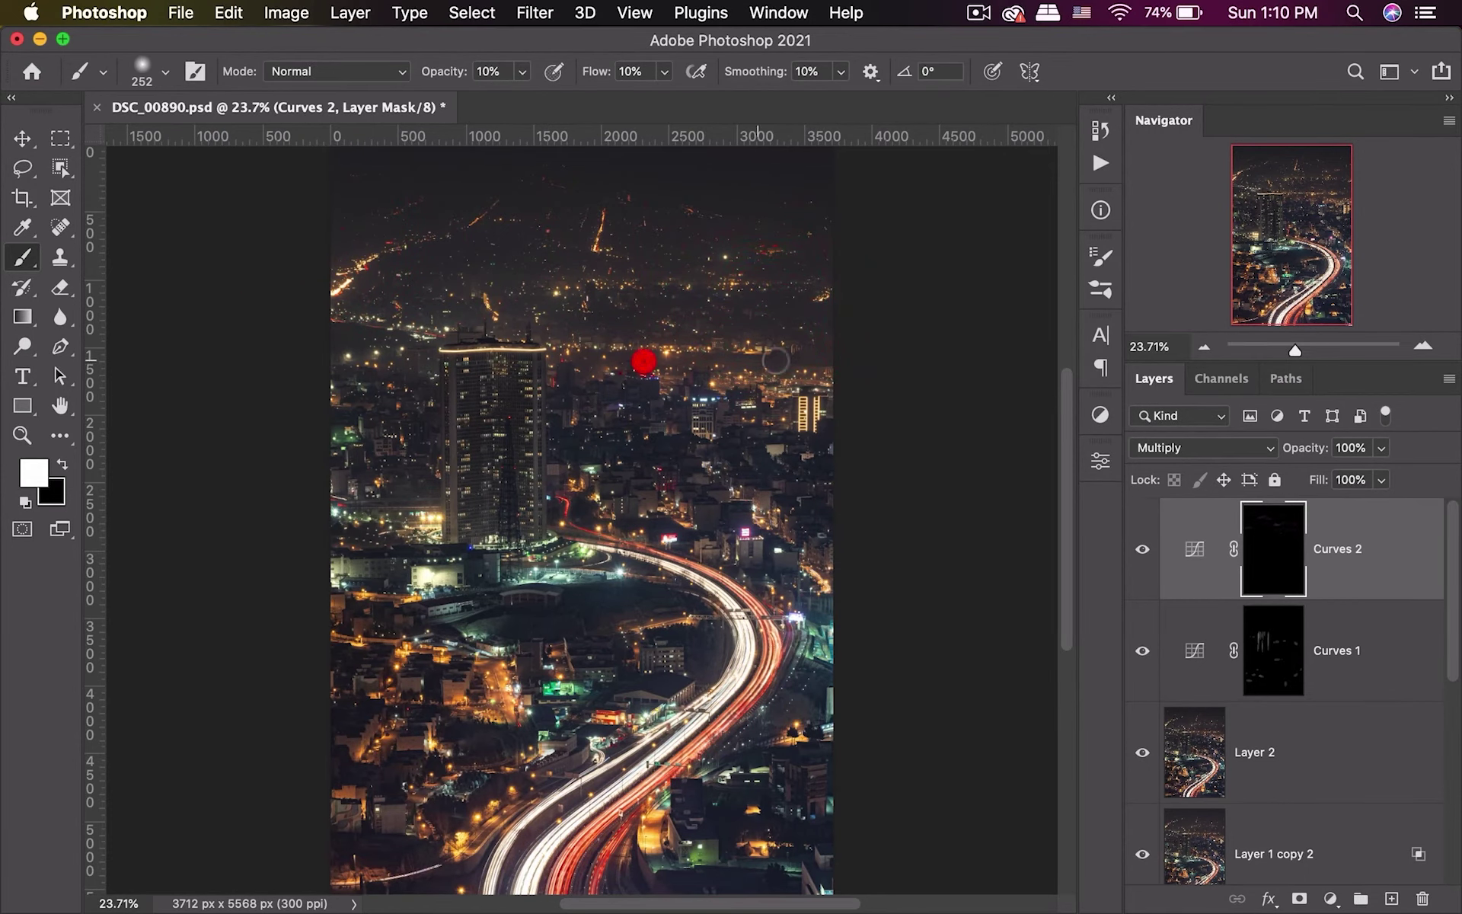
drag(806, 363, 785, 365)
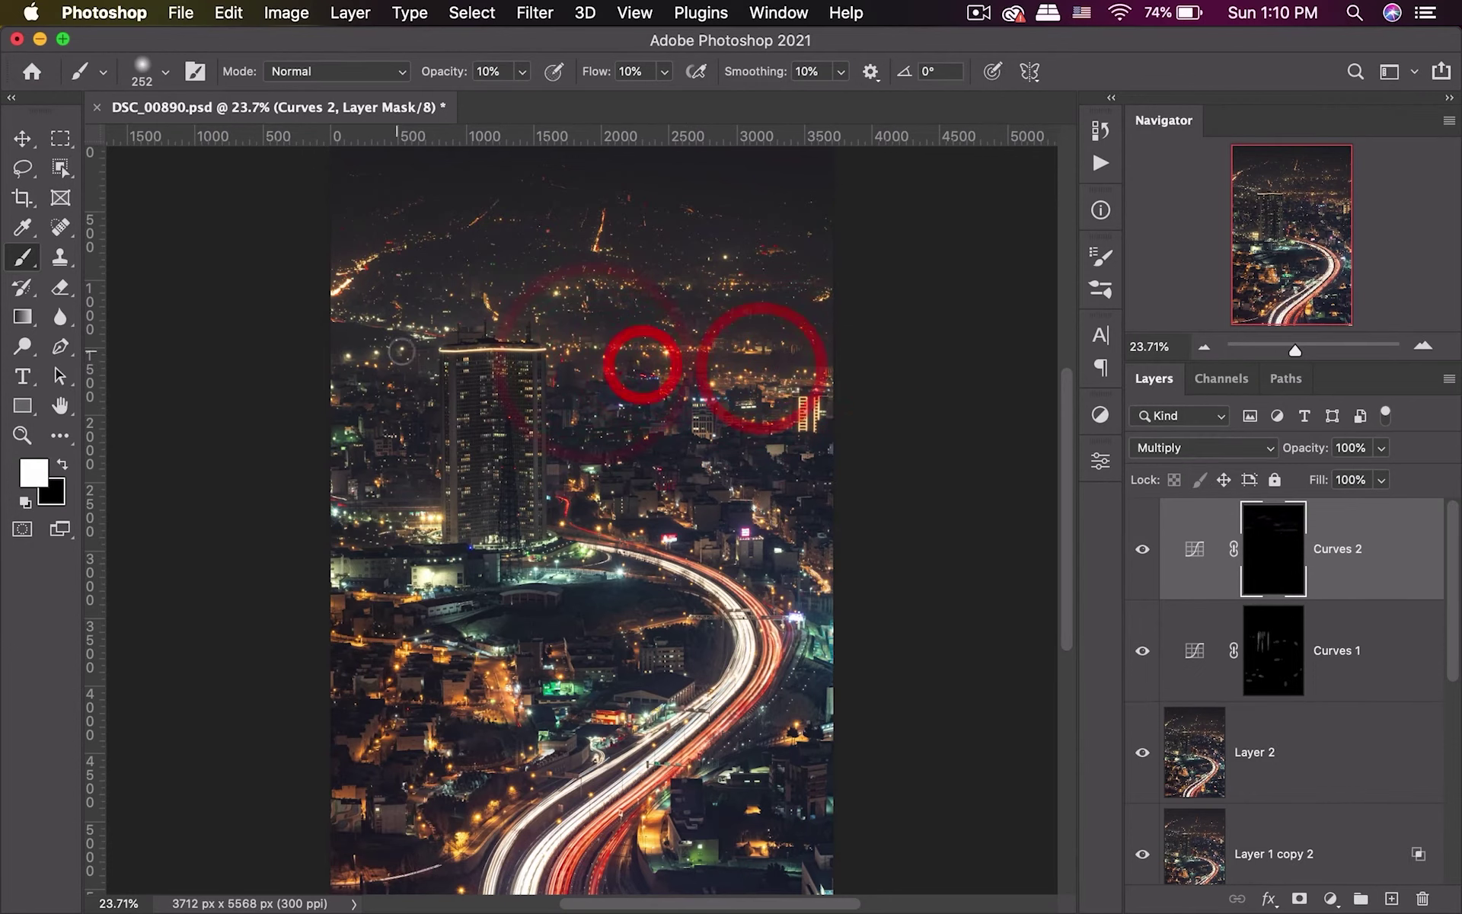
mouse_move(392, 348)
mouse_down()
mouse_move(415, 422)
mouse_move(380, 478)
mouse_up()
drag(678, 449, 804, 506)
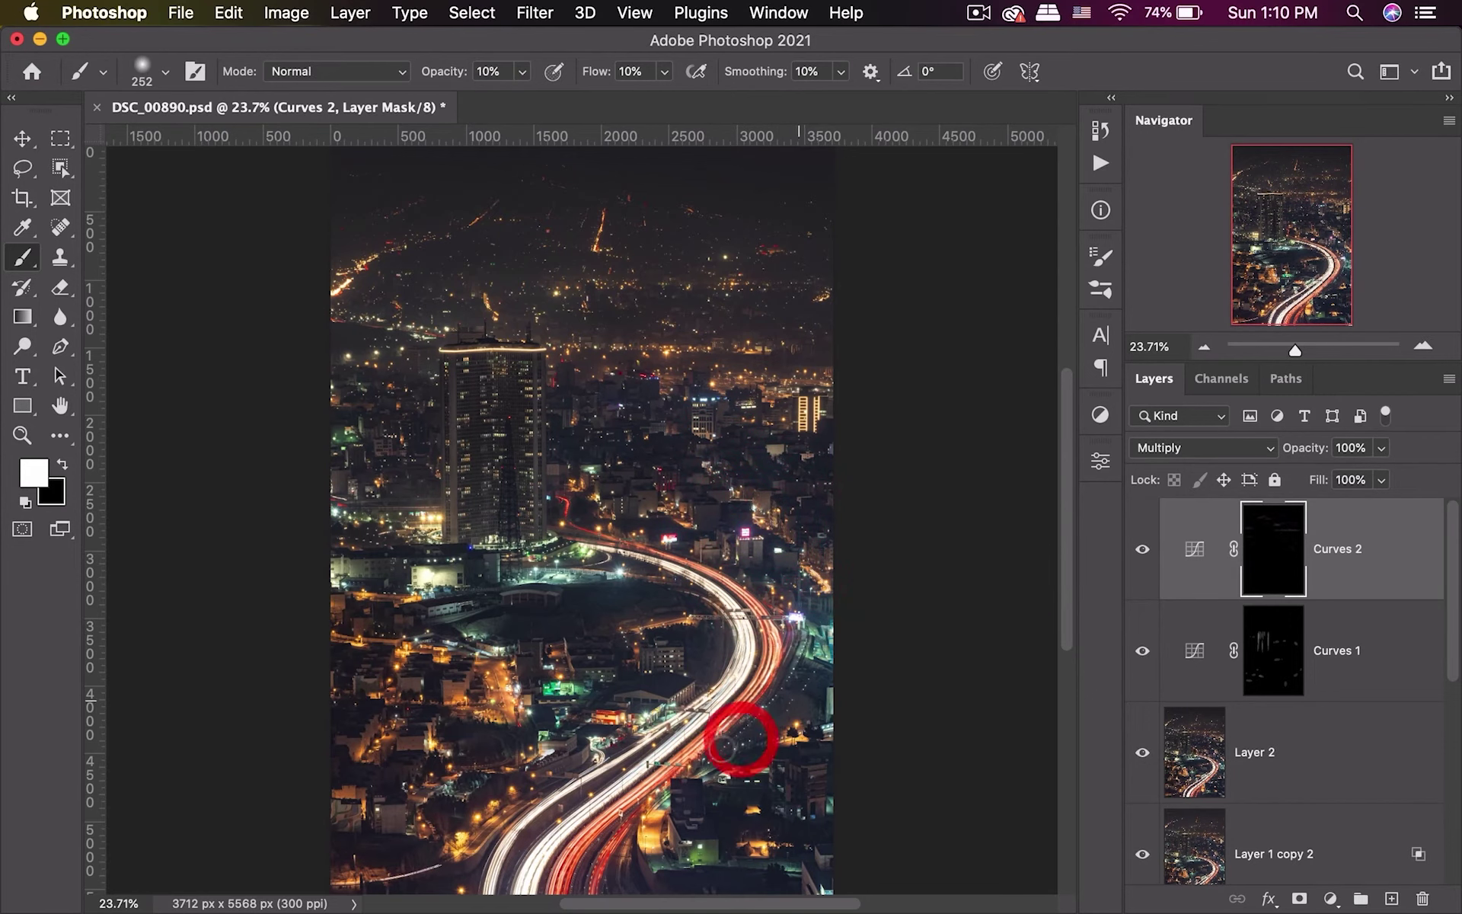
Extend the Curves 2 darkening over the lower road area and left-side buildings.
drag(724, 746, 735, 818)
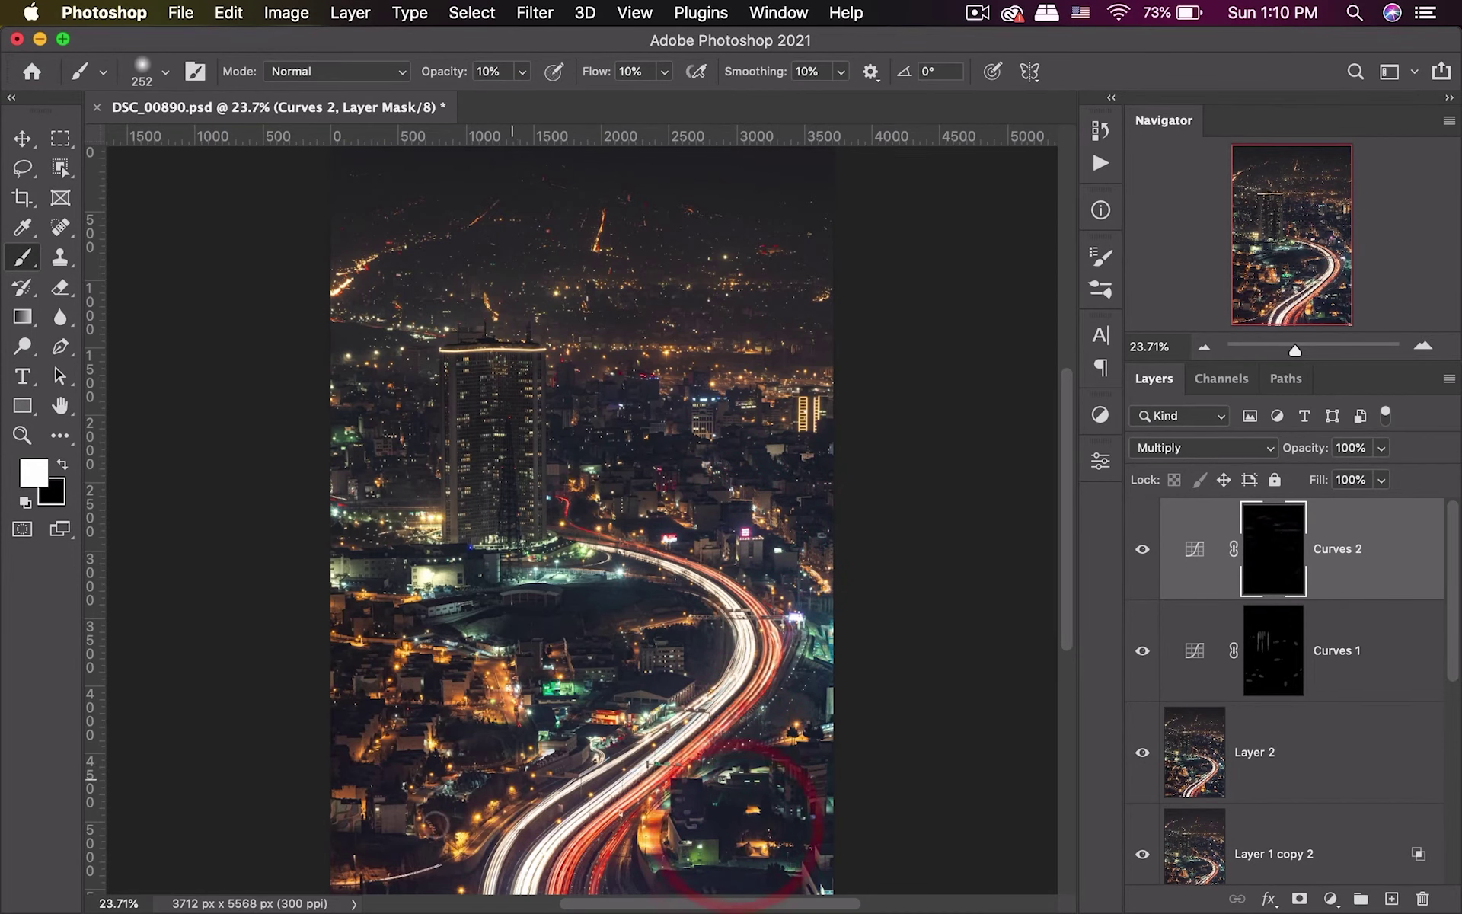
drag(436, 825, 358, 762)
drag(351, 667, 428, 627)
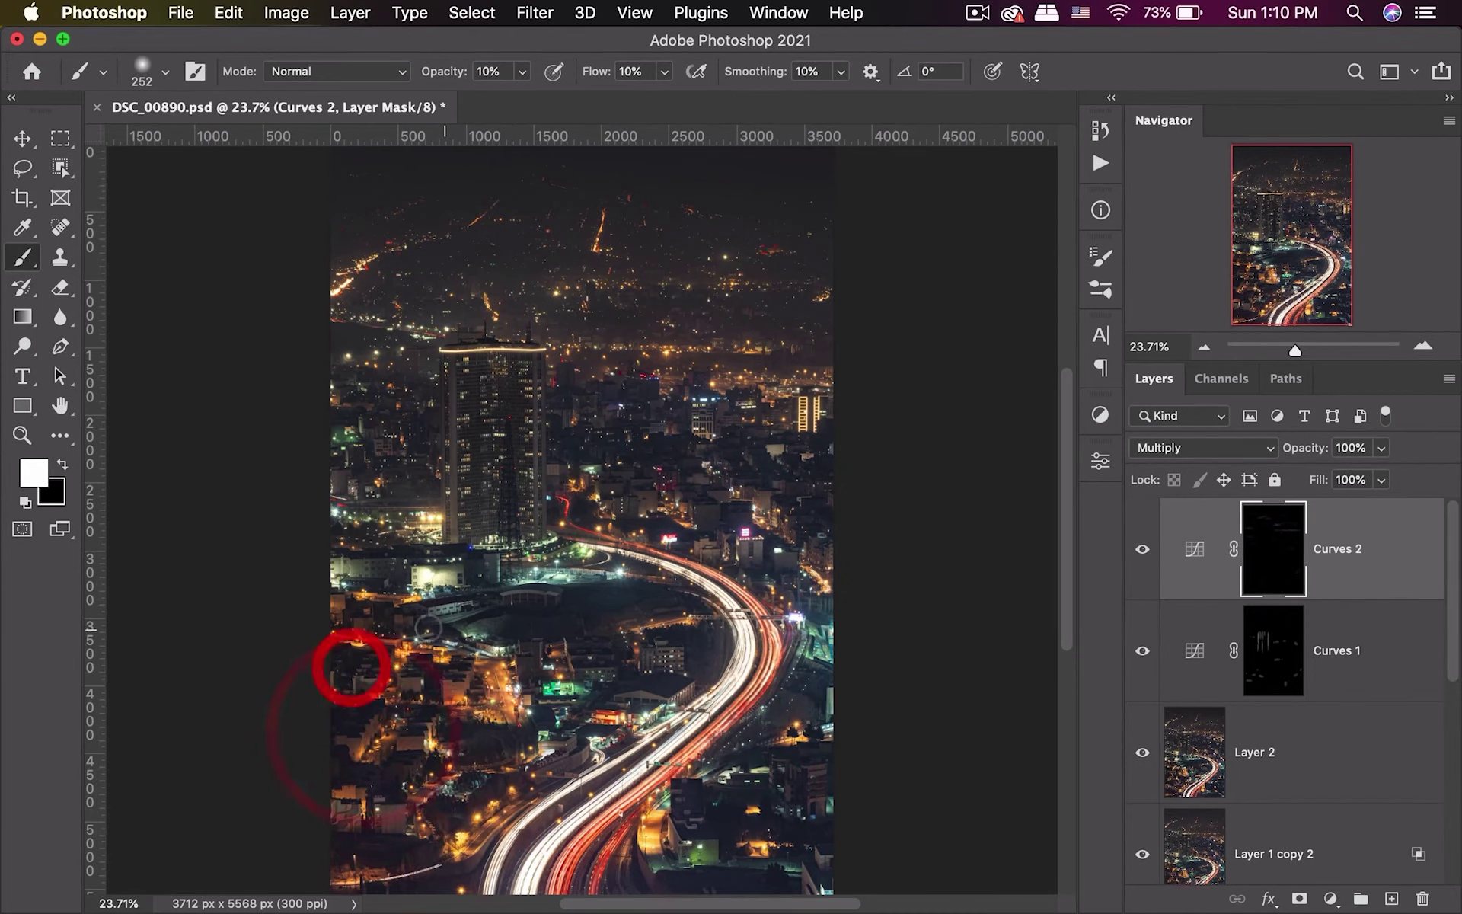
click(365, 628)
click(1329, 571)
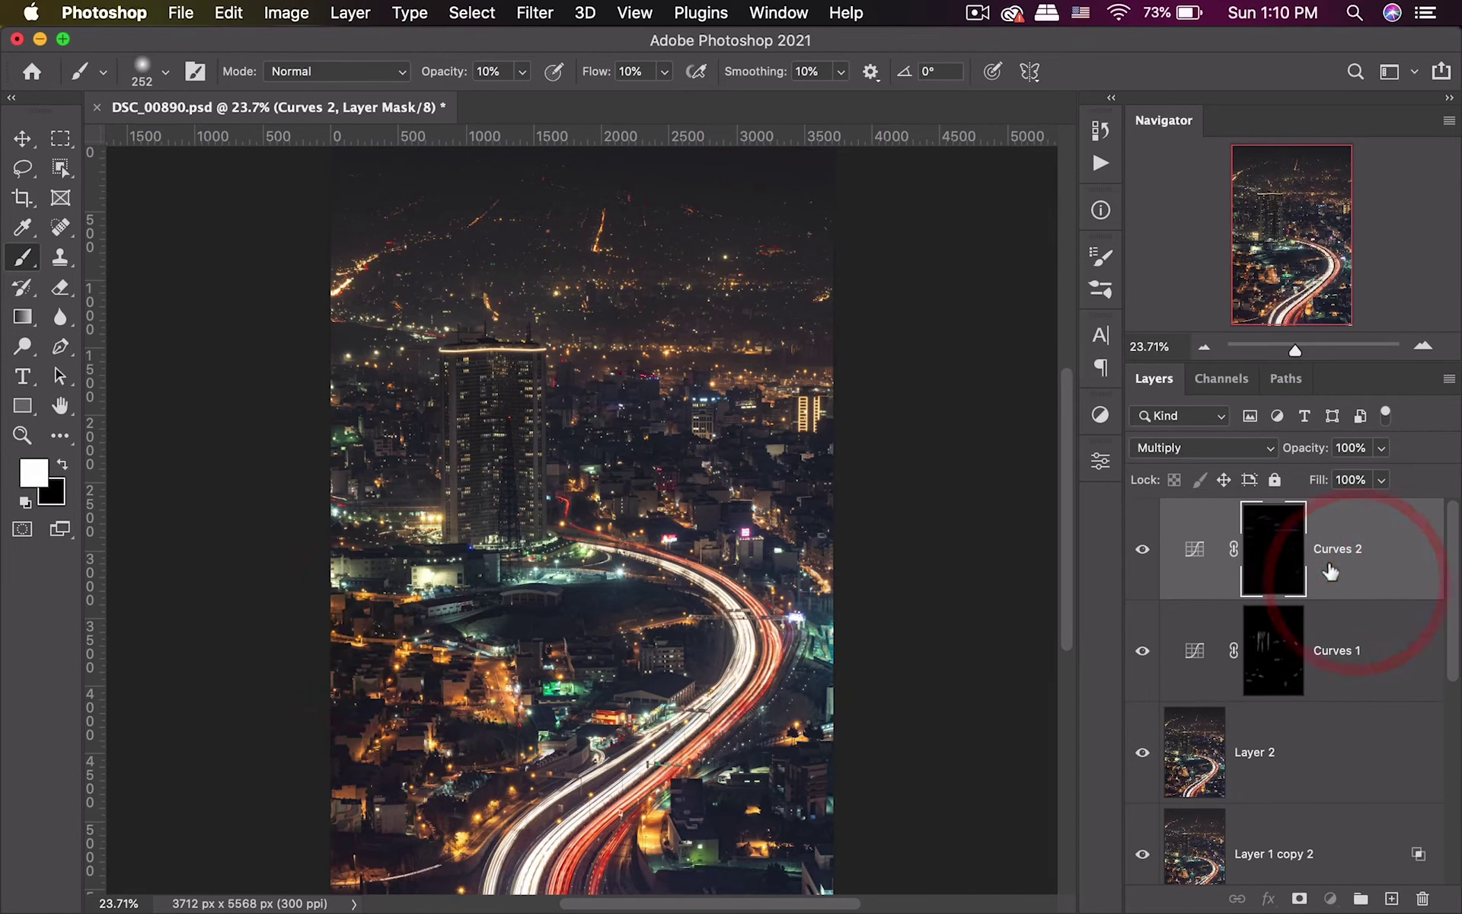
Stamp visible layers into Layer 3, duplicate it, and apply a 1-pixel High Pass in Linear Light.
key(ctrl+alt+shift+e)
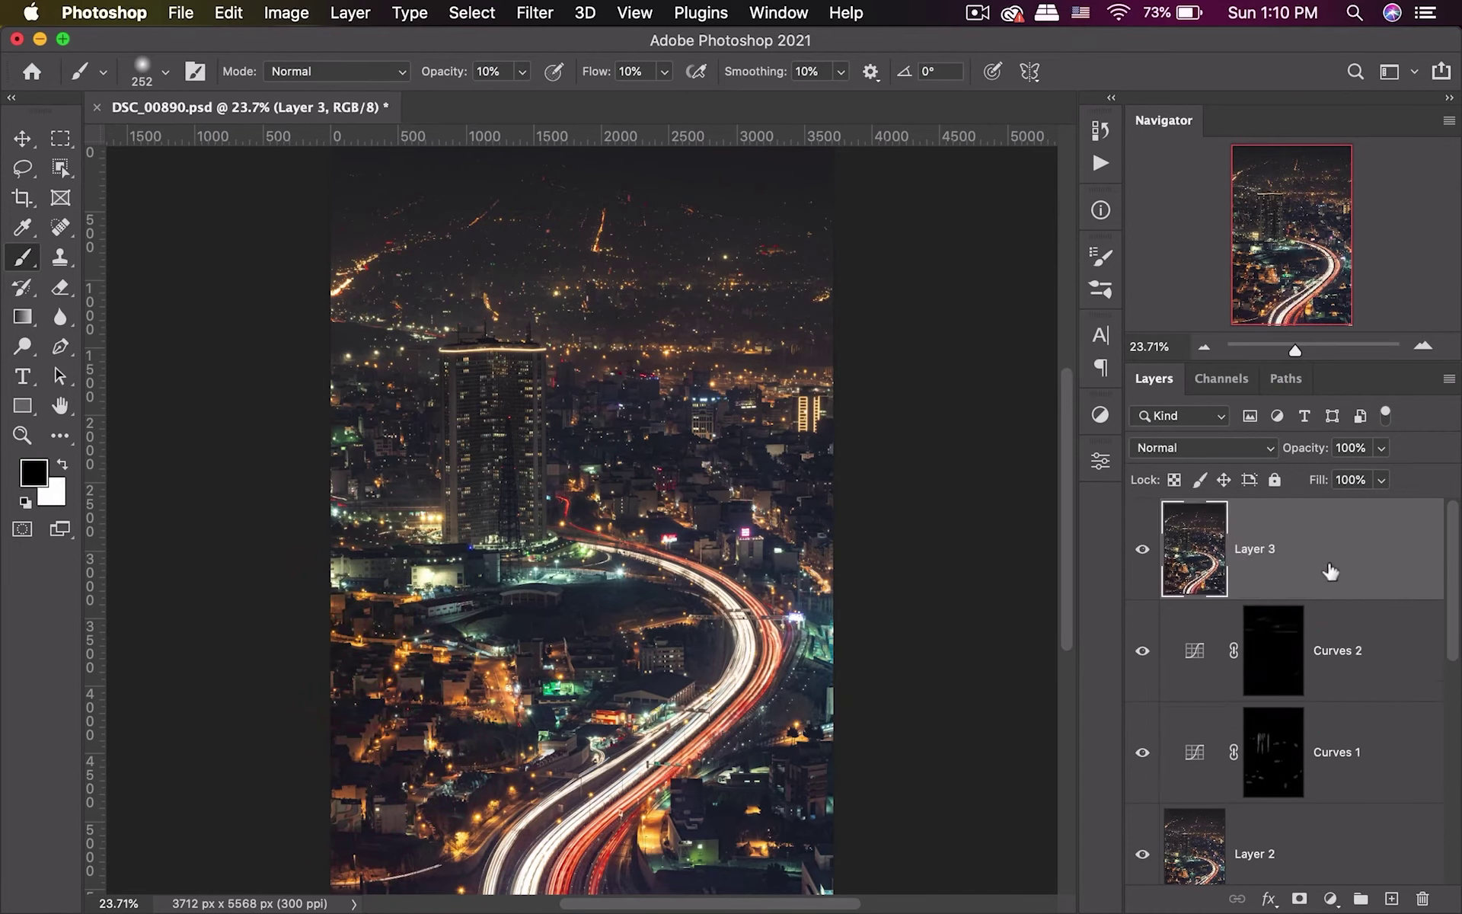
drag(1256, 556, 1390, 898)
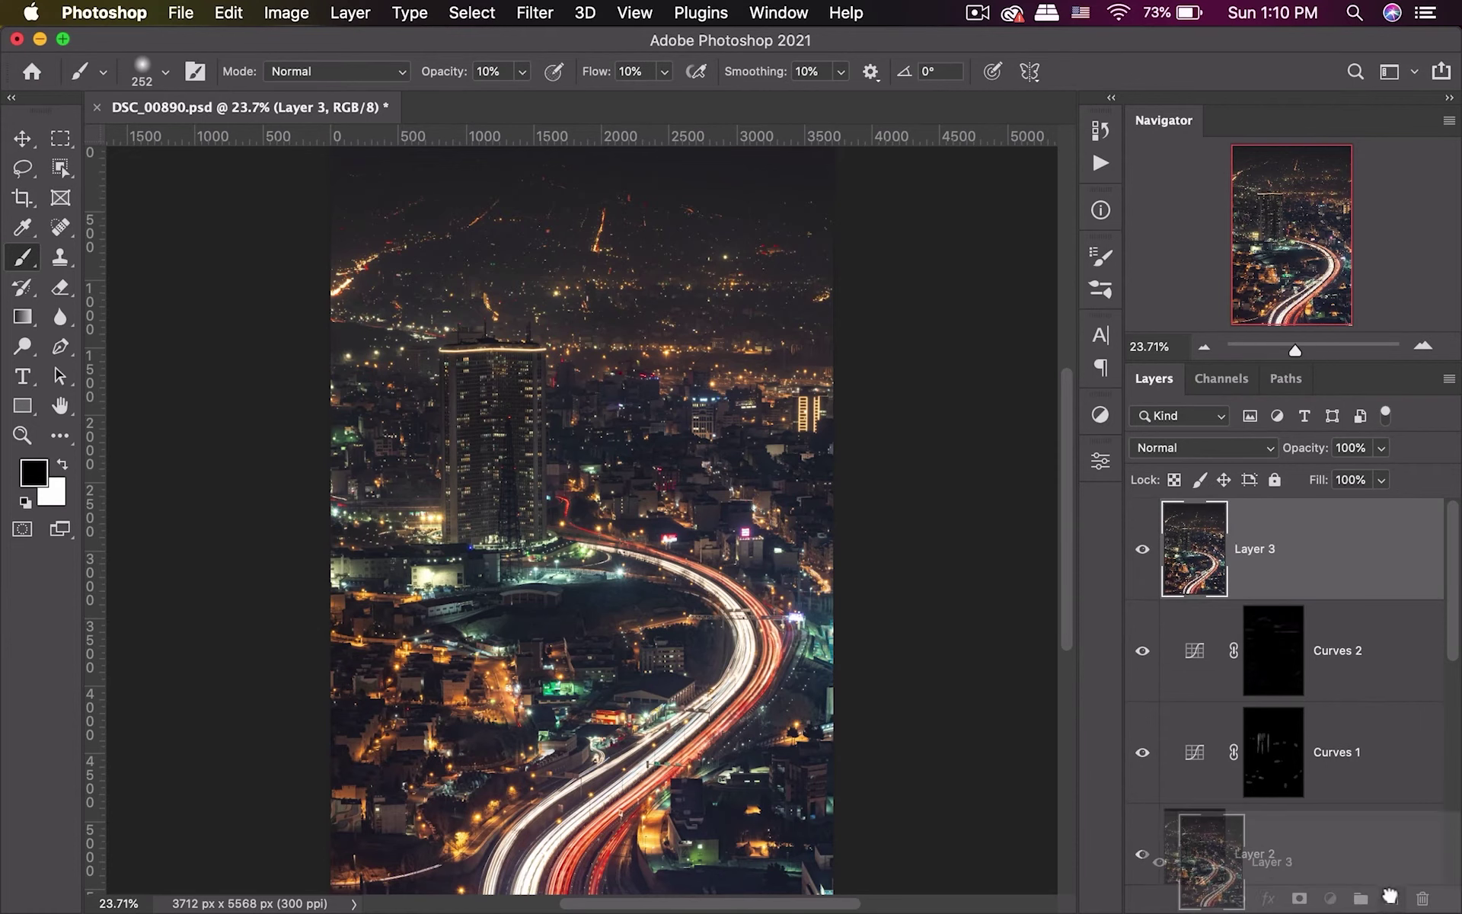
click(536, 13)
mouse_move(686, 514)
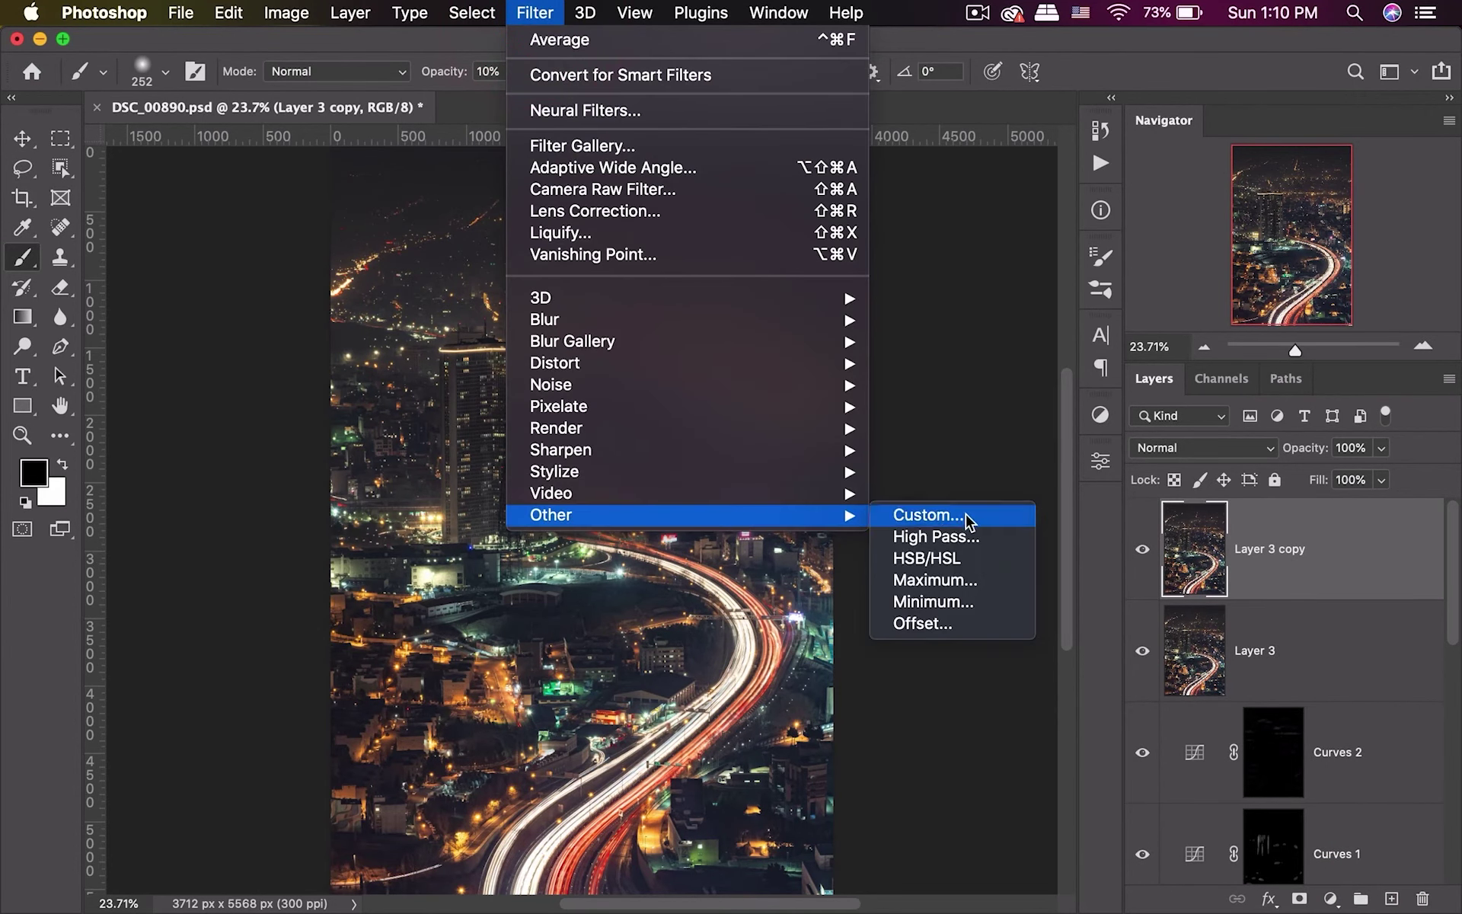
click(966, 535)
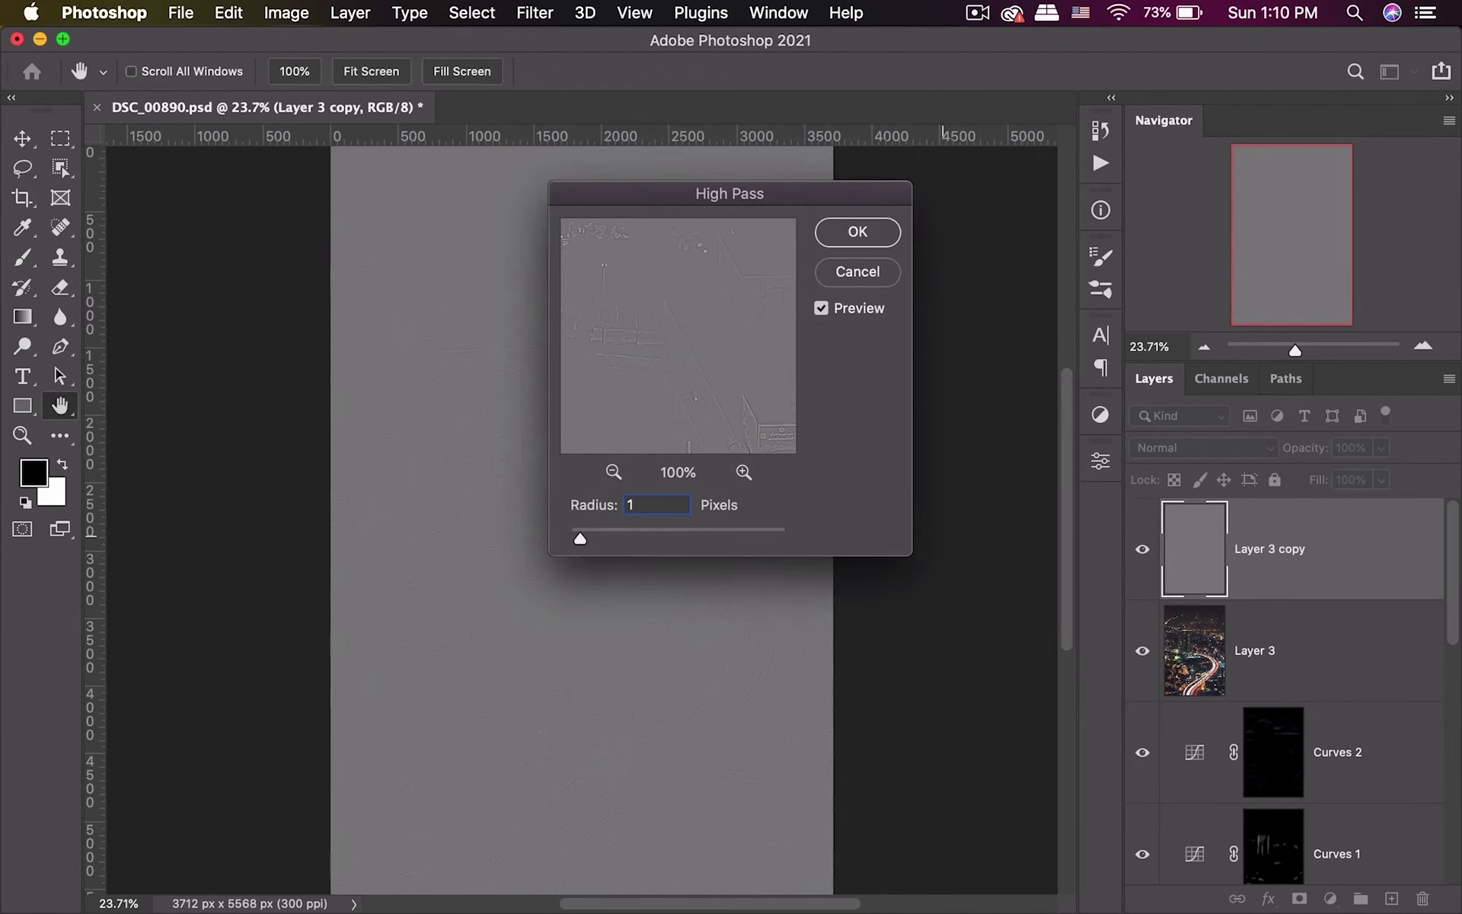
click(861, 233)
key(b)
click(1233, 449)
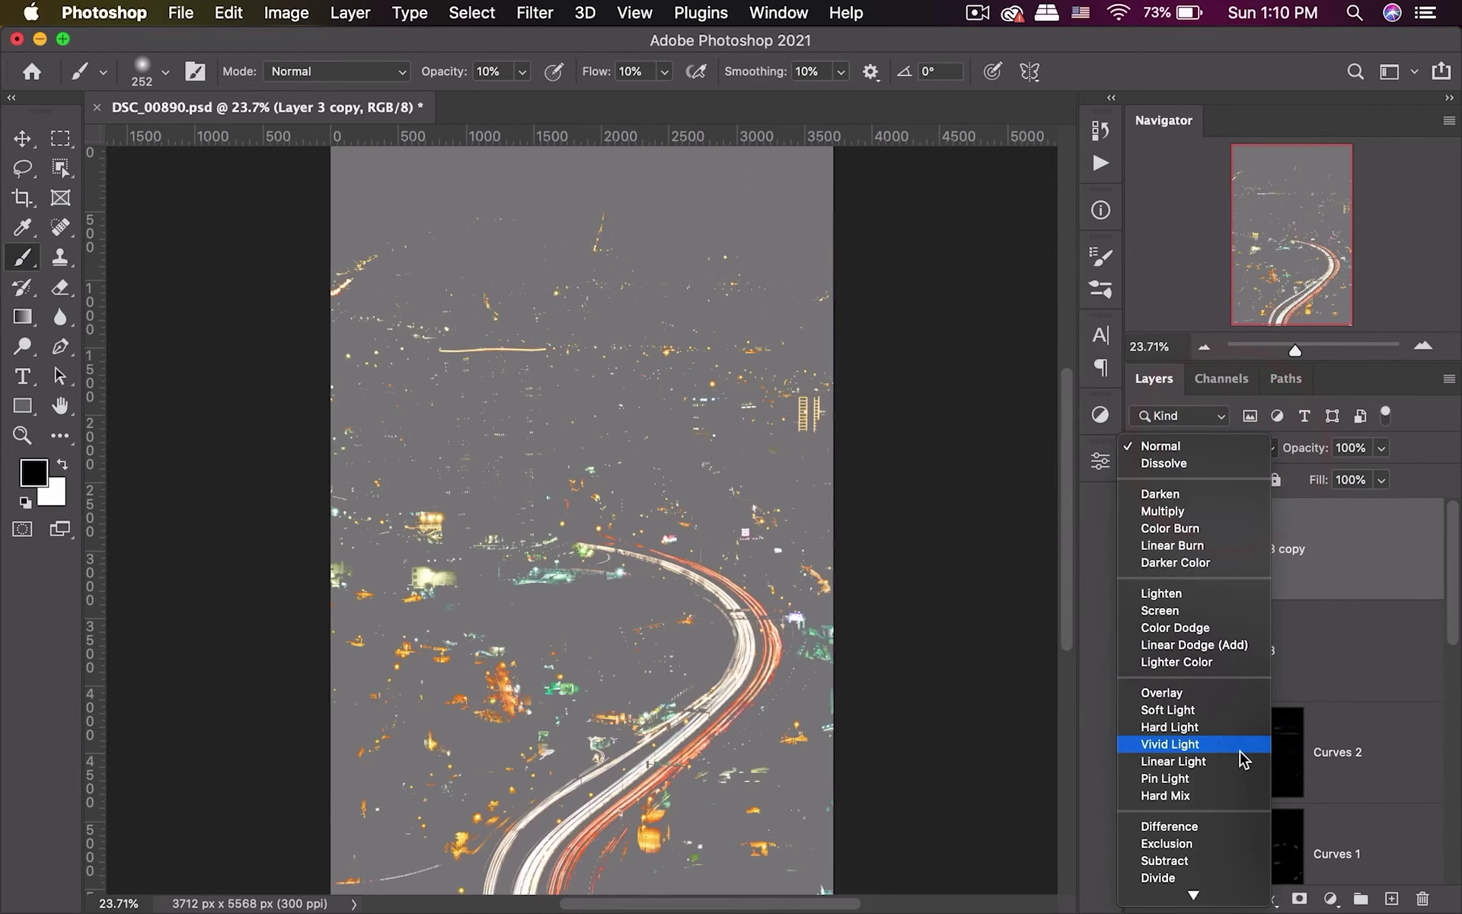
click(1229, 761)
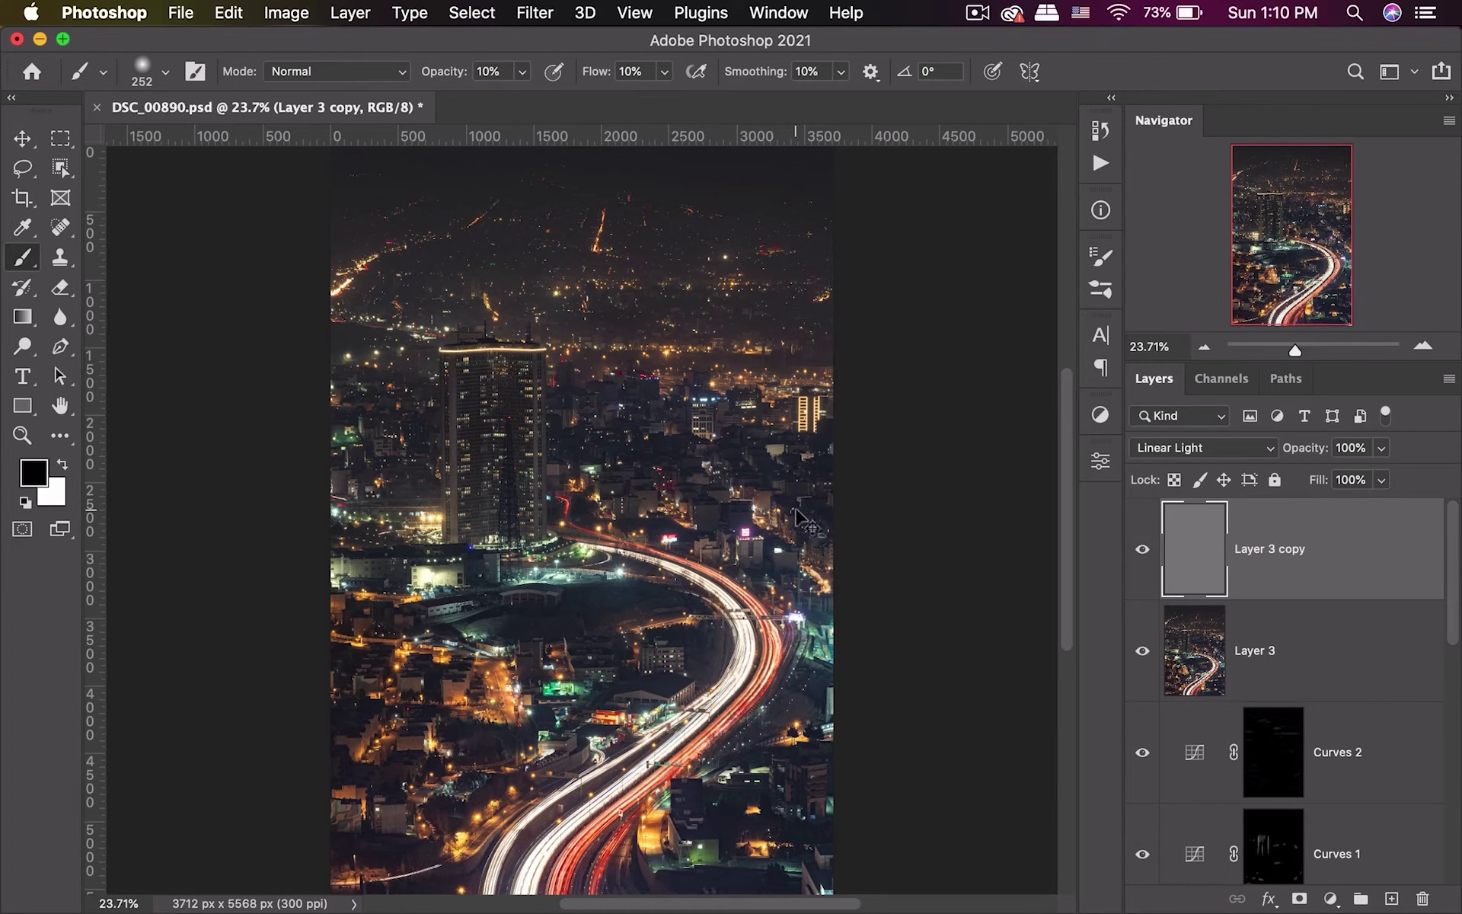
key(super+1)
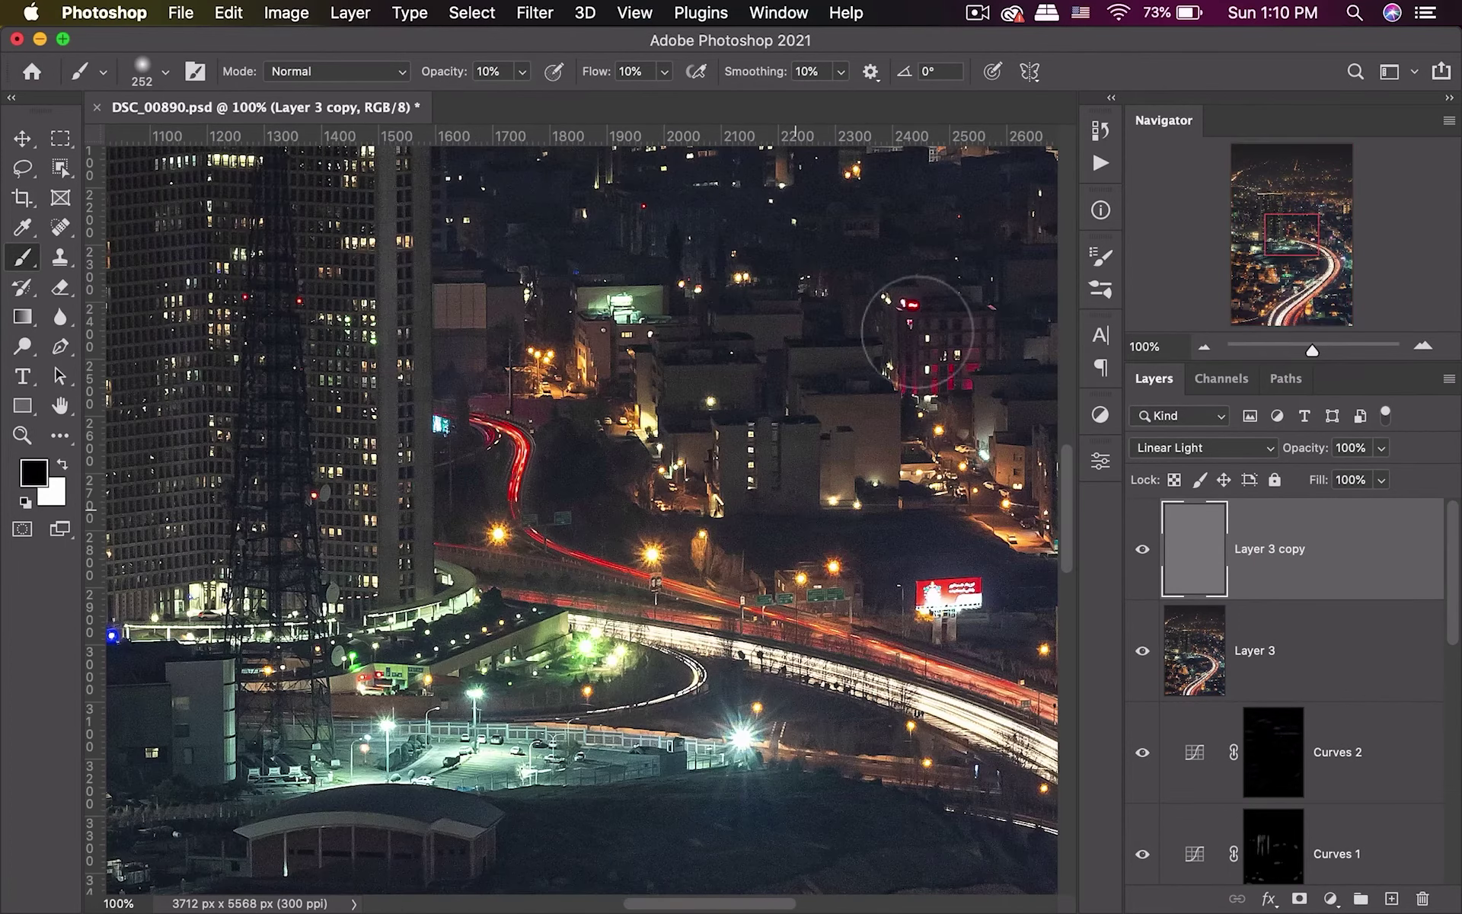
Compare the tower at 100% with Layer 3 copy hidden and shown, then fit the photo on screen.
drag(481, 307, 769, 503)
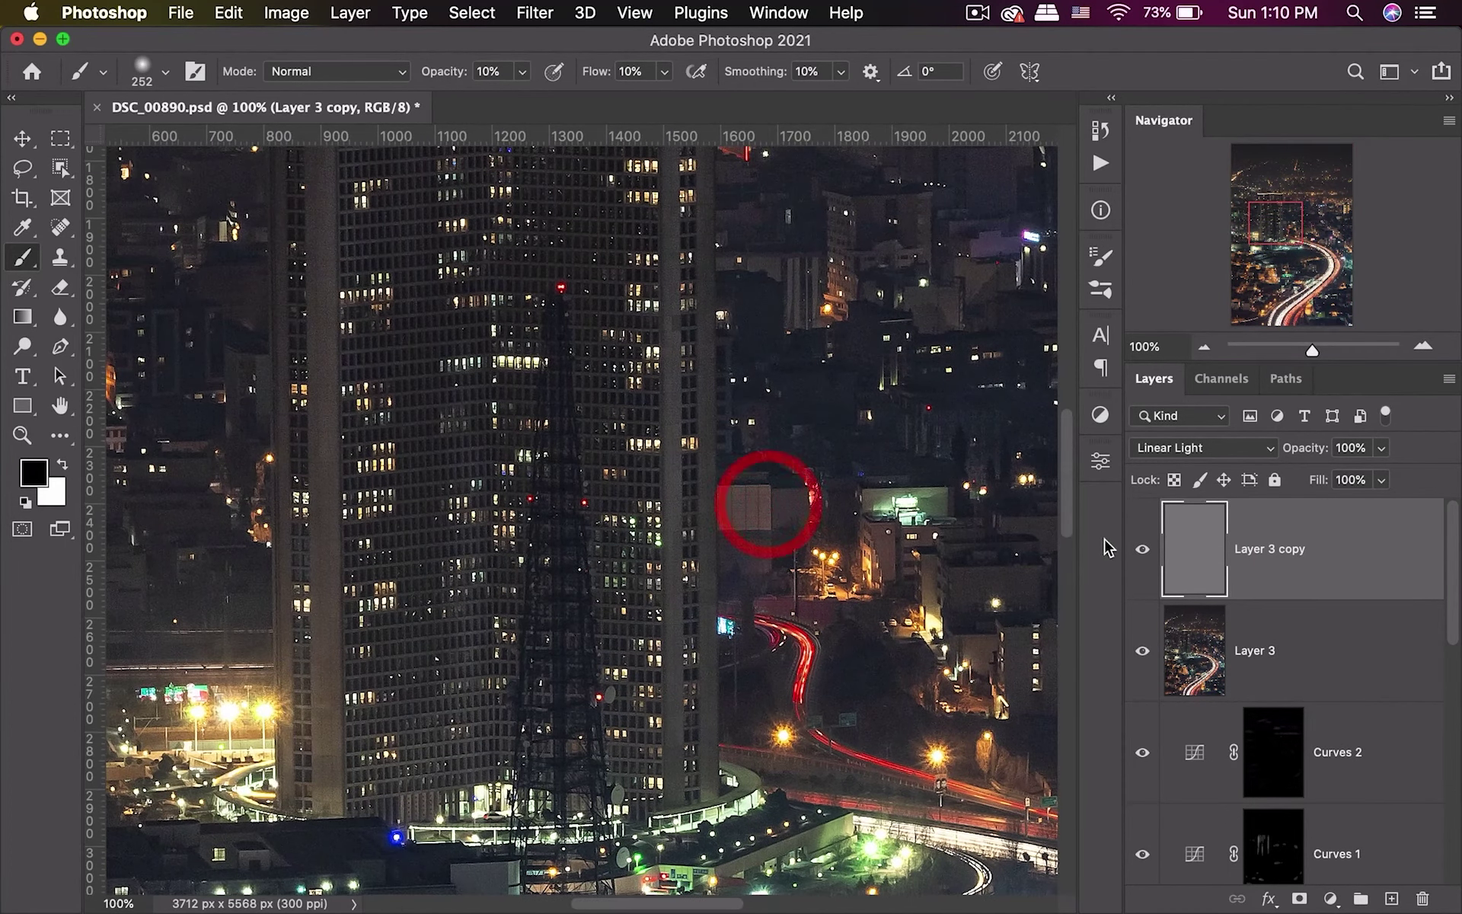
click(1143, 551)
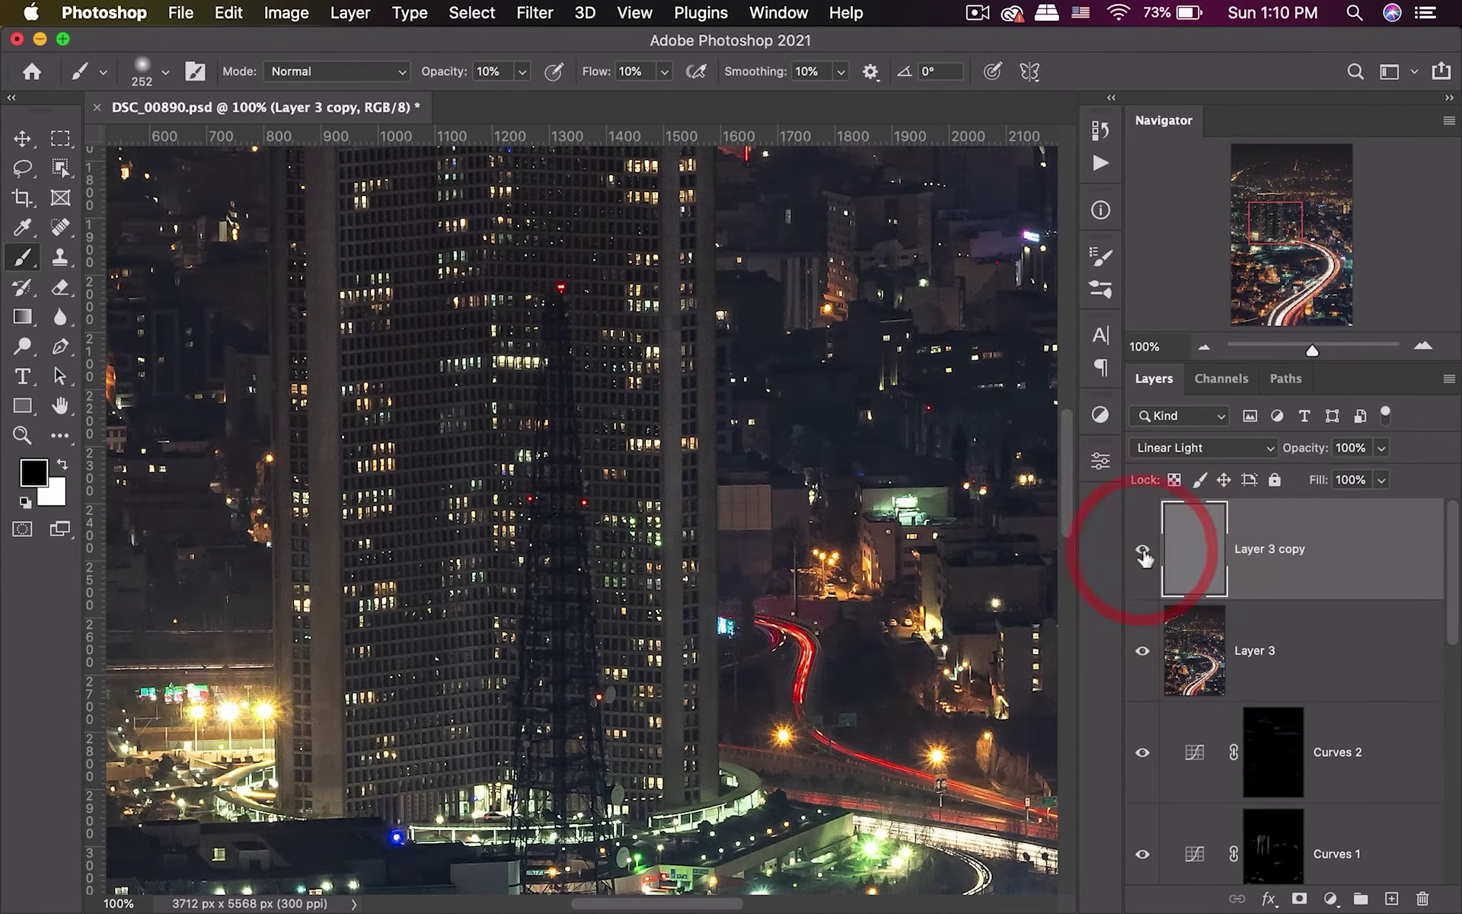
click(1144, 558)
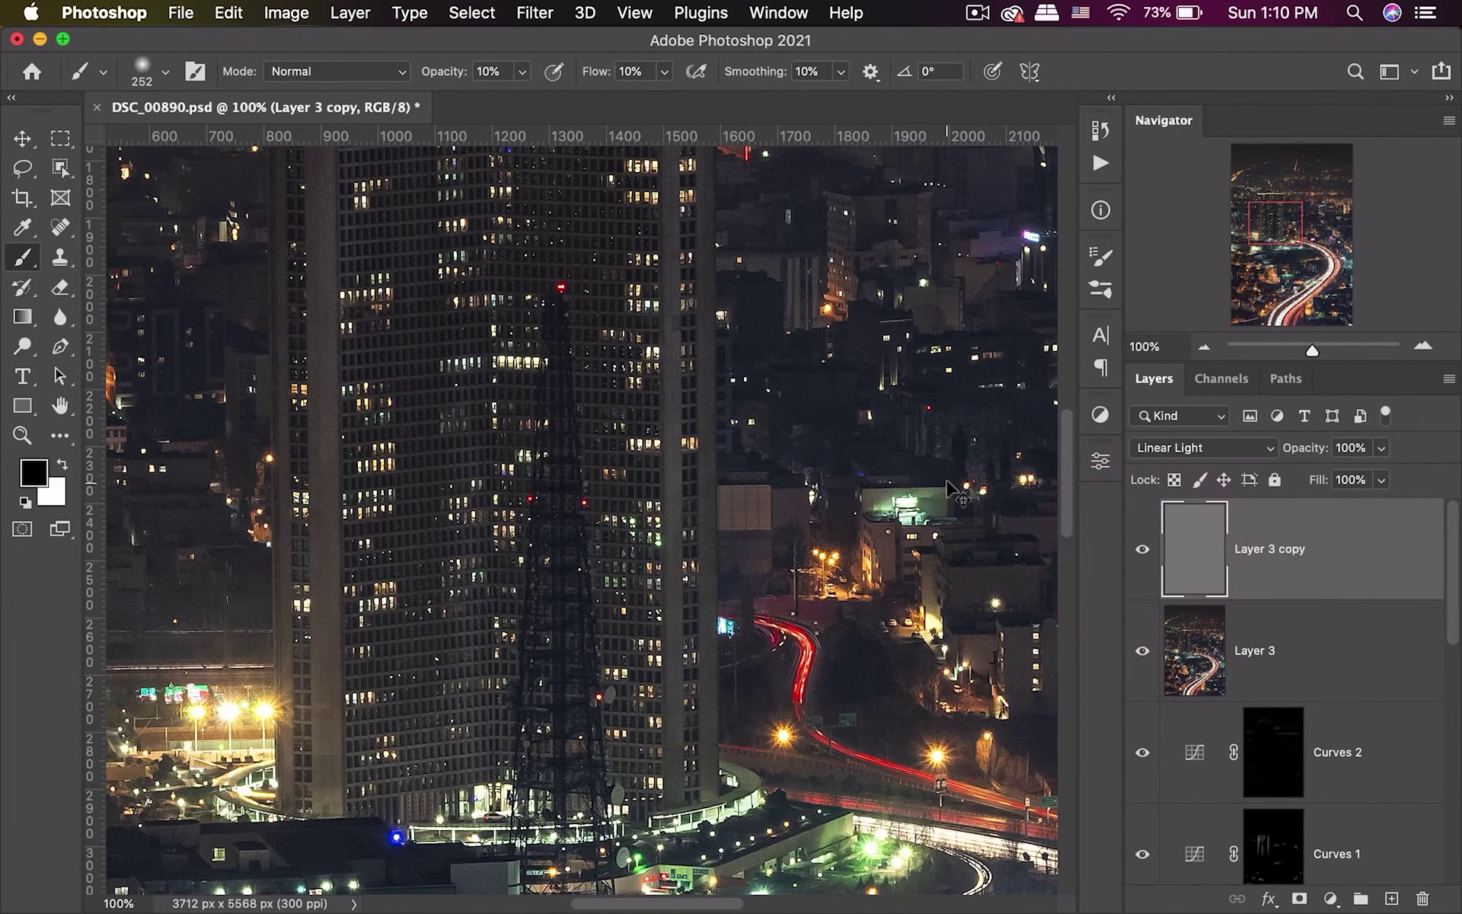
key(super+0)
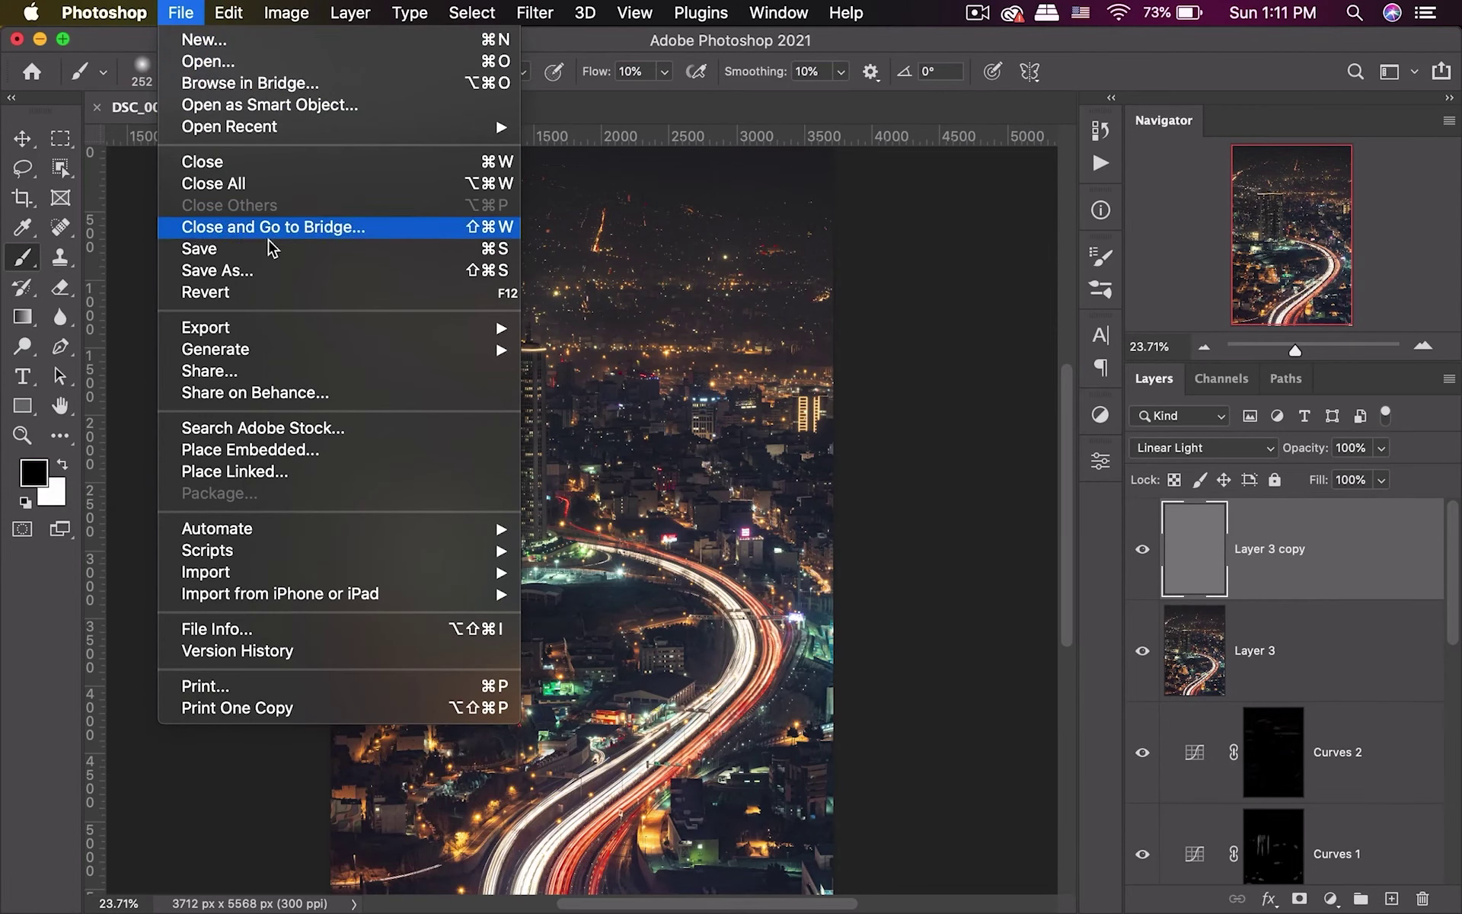
click(272, 270)
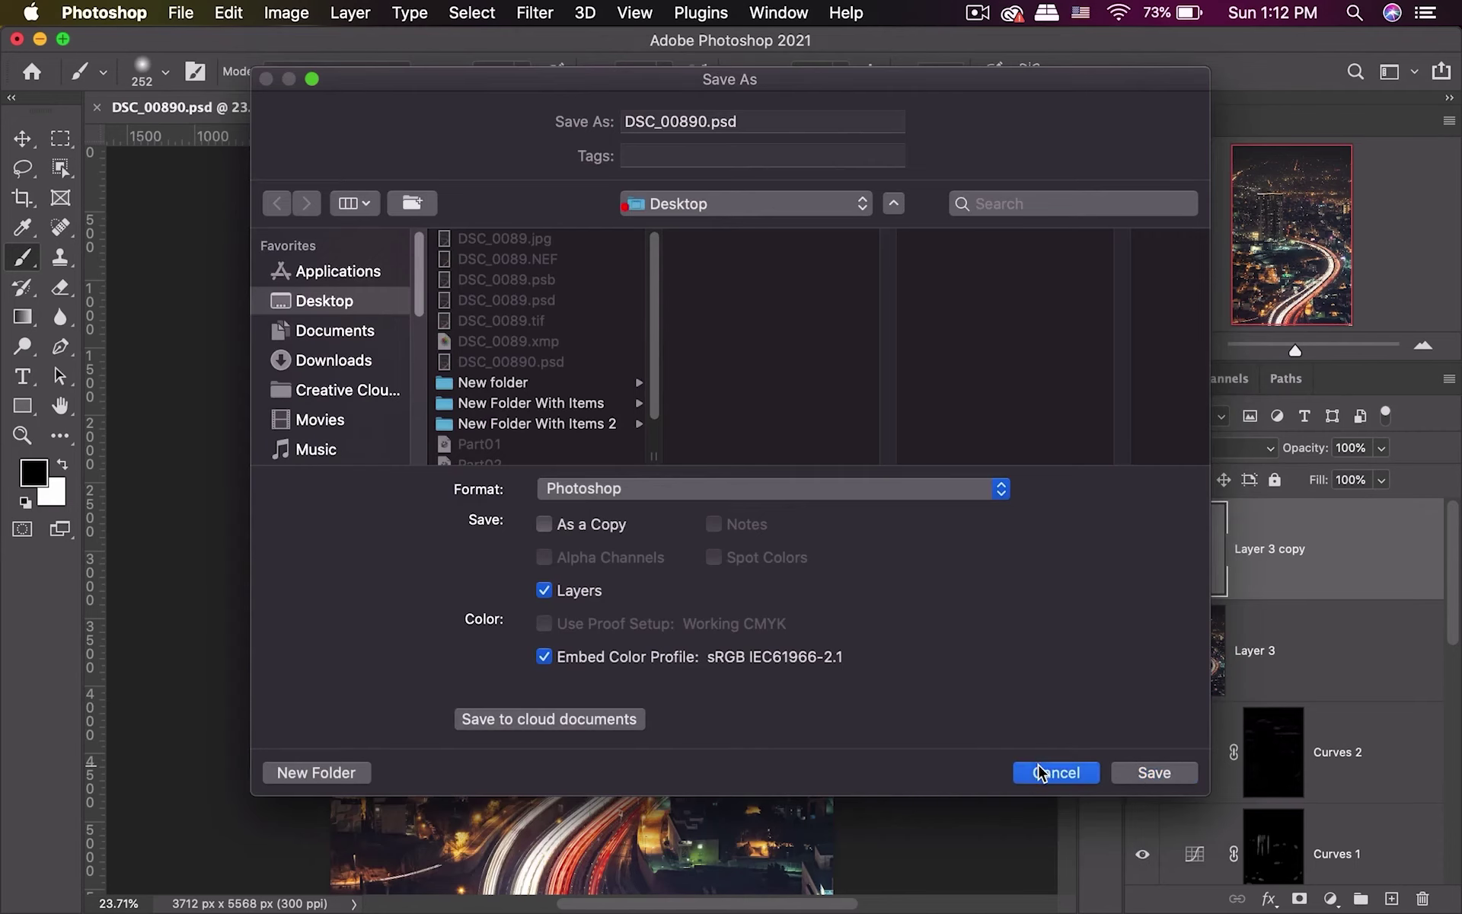
click(1041, 772)
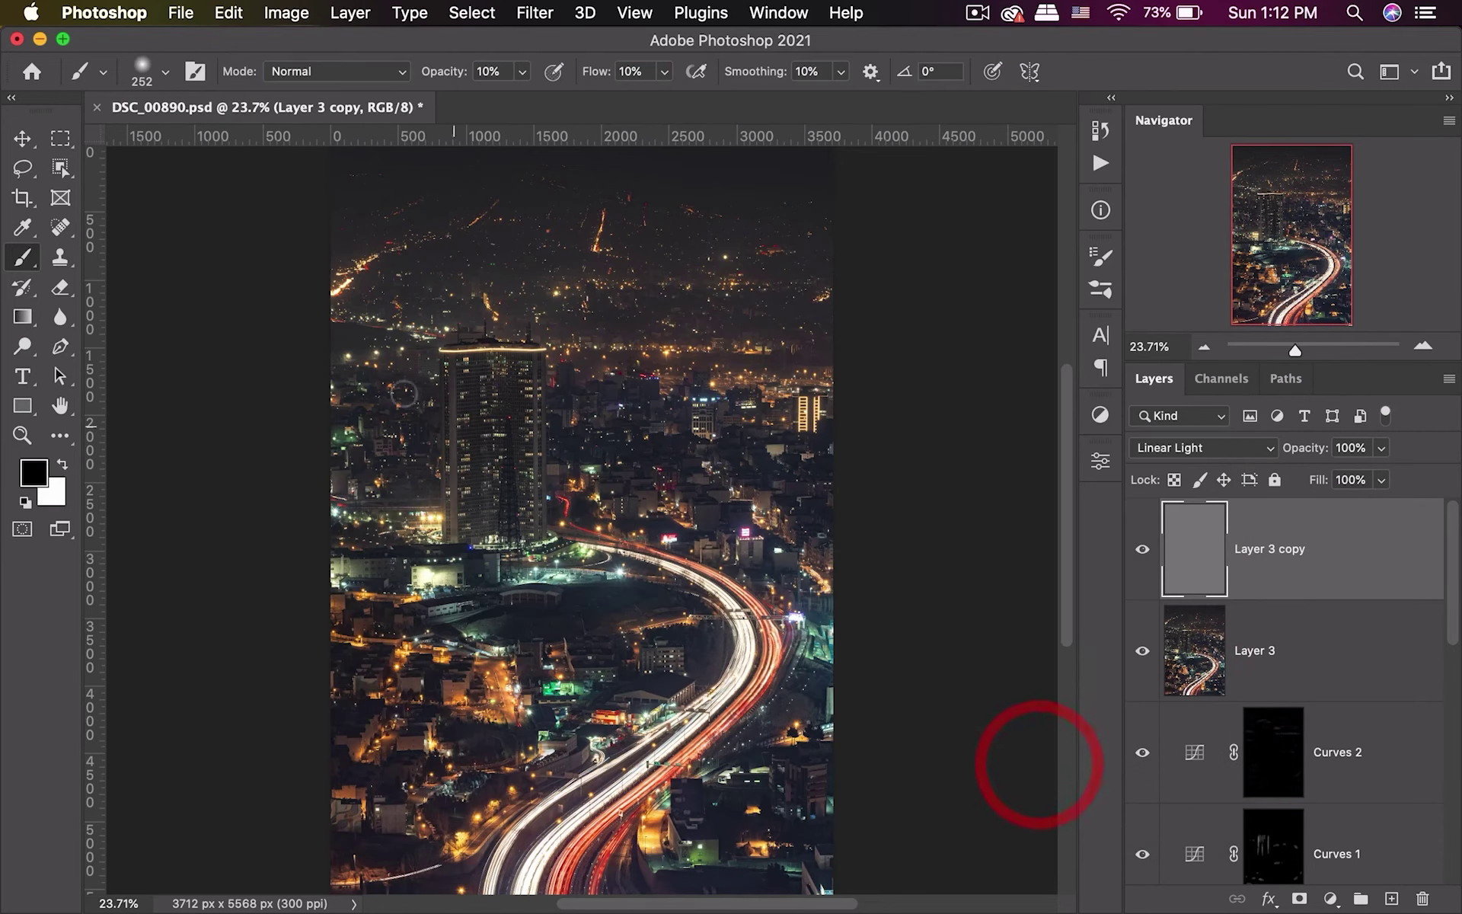
click(182, 13)
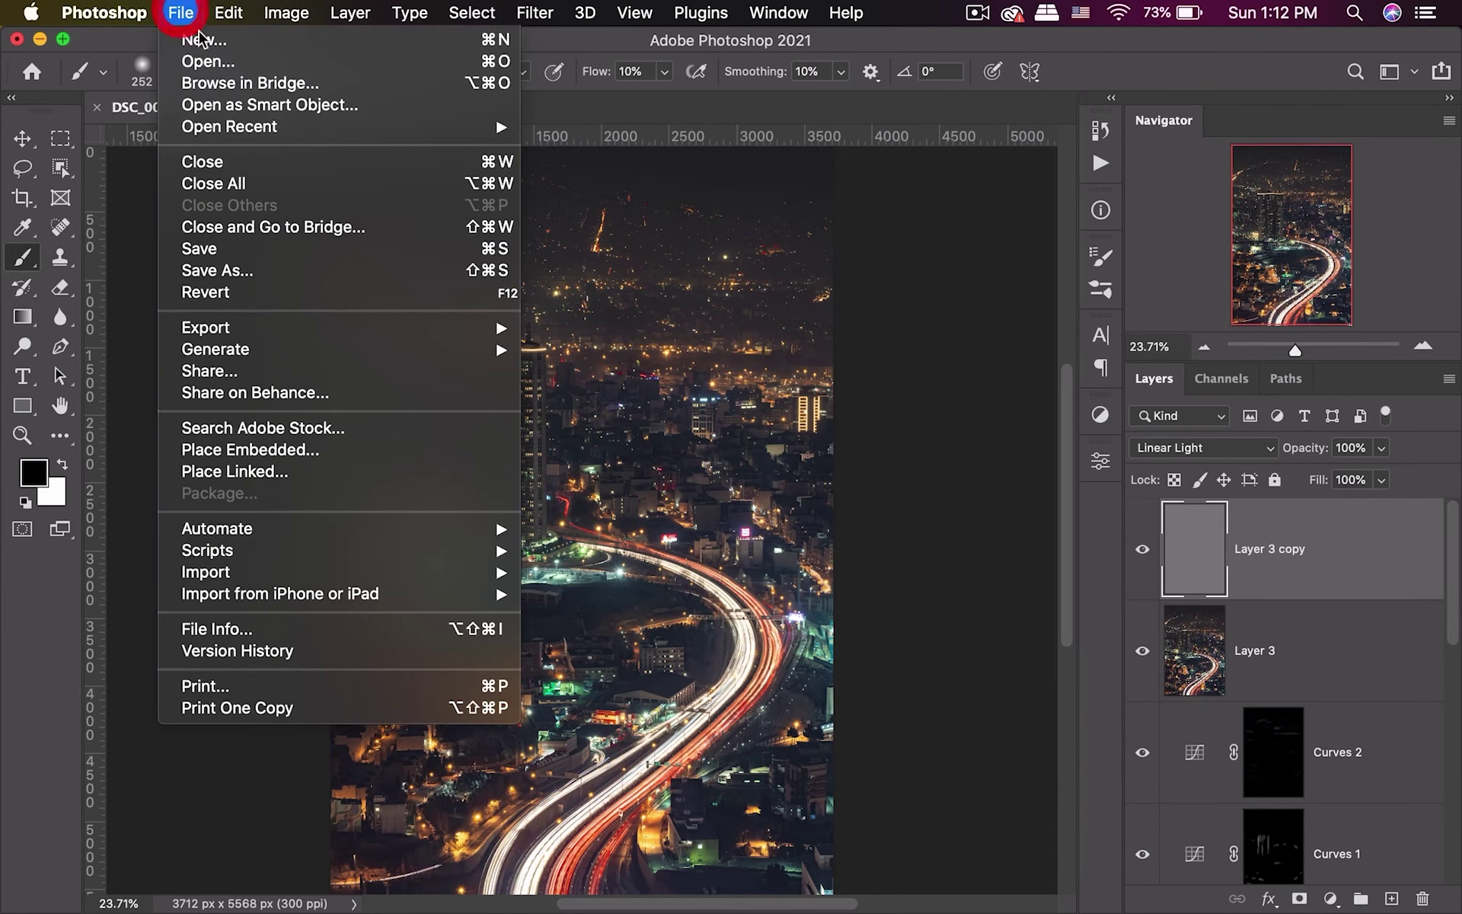
Set up Save As to store DSC_00890.jpg on the Desktop as a JPEG copy.
click(278, 266)
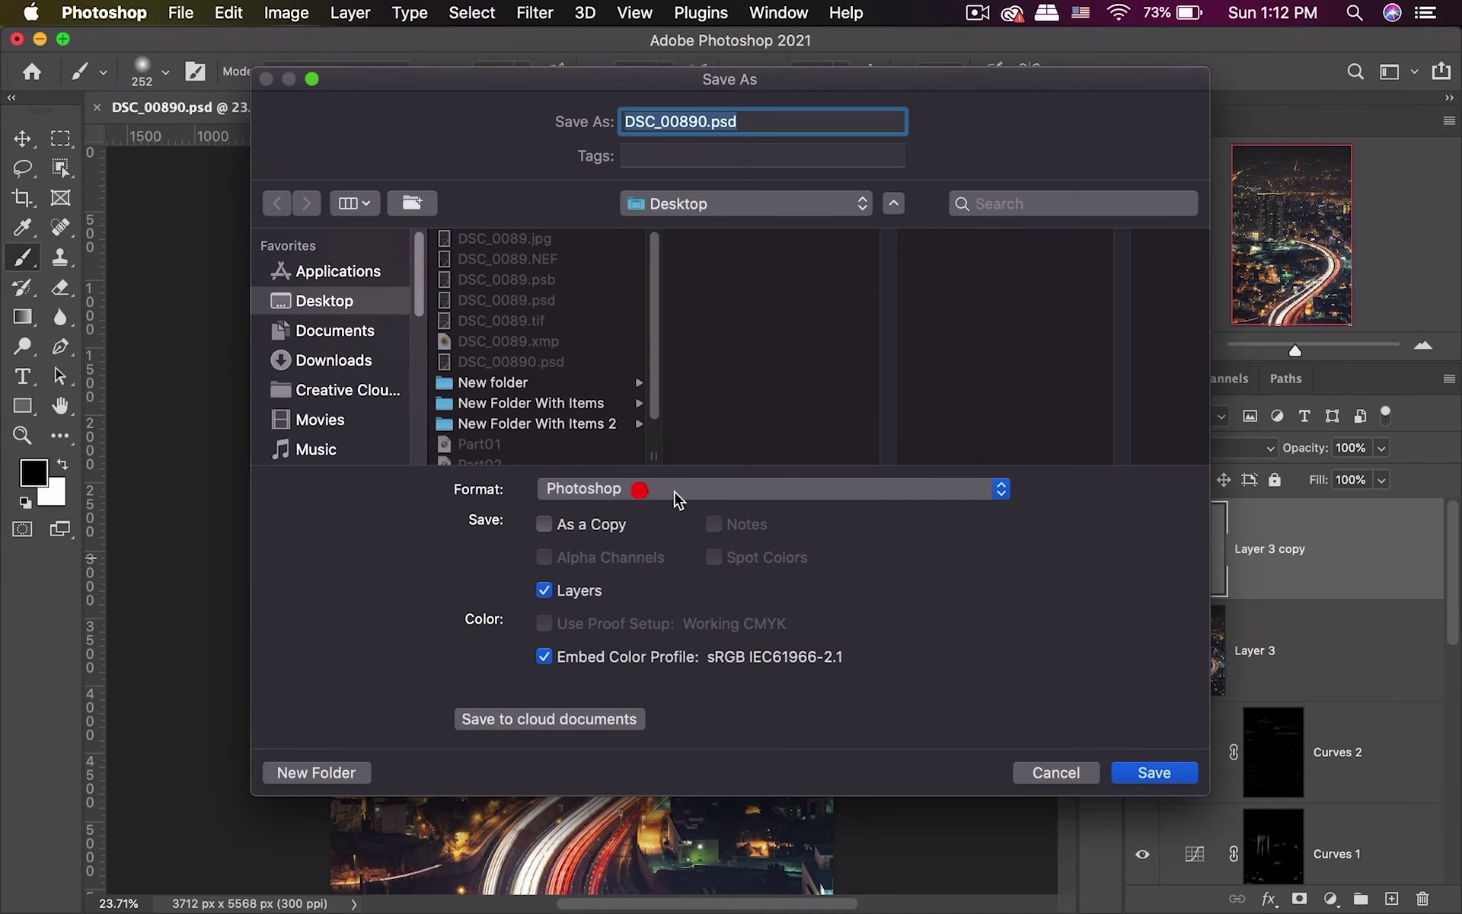
click(675, 491)
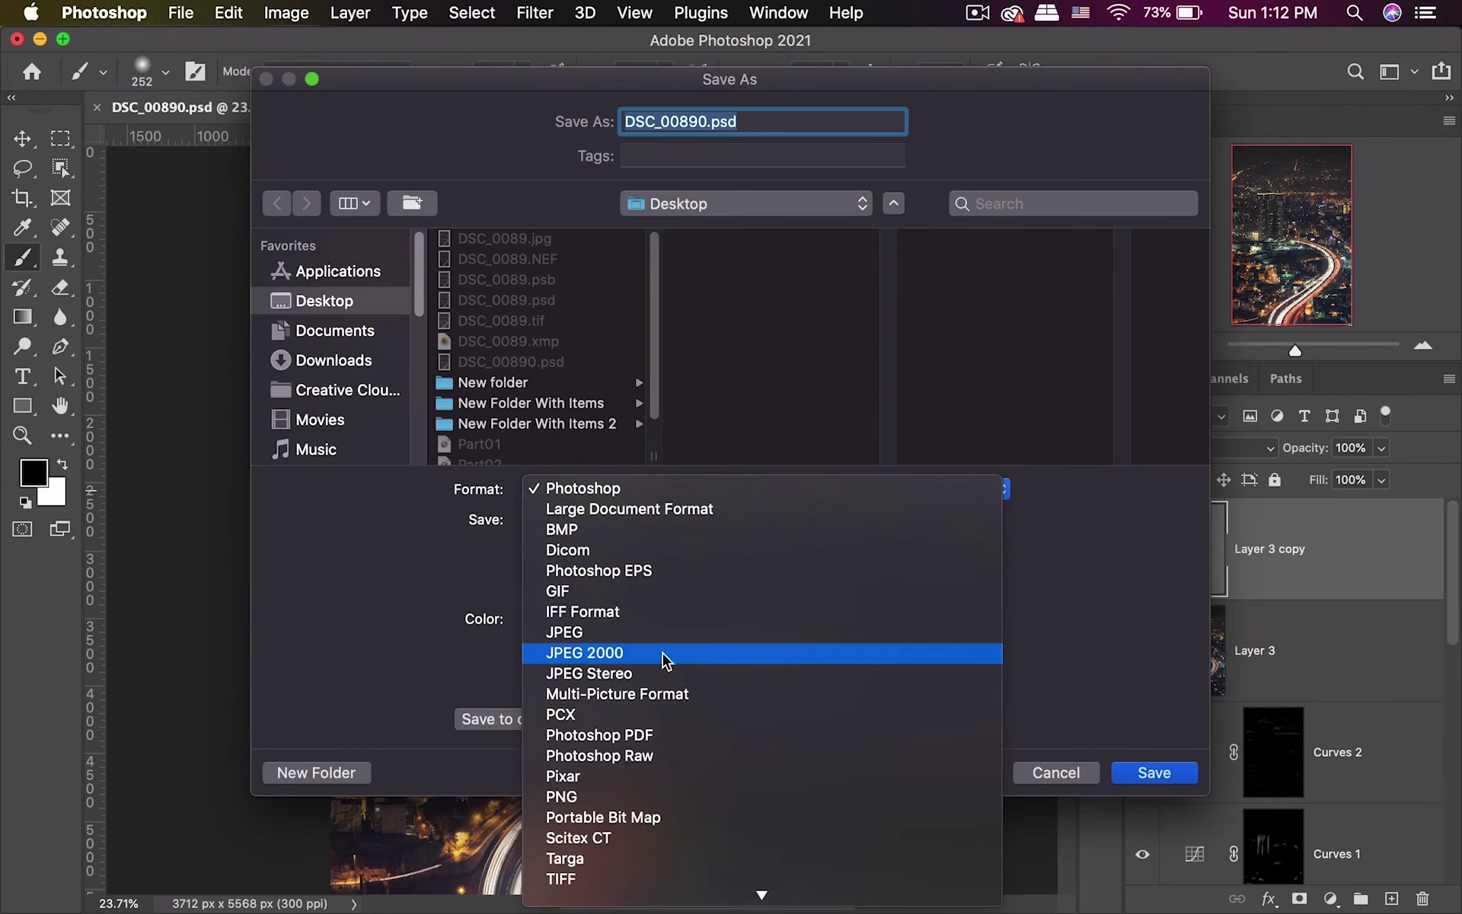
click(620, 632)
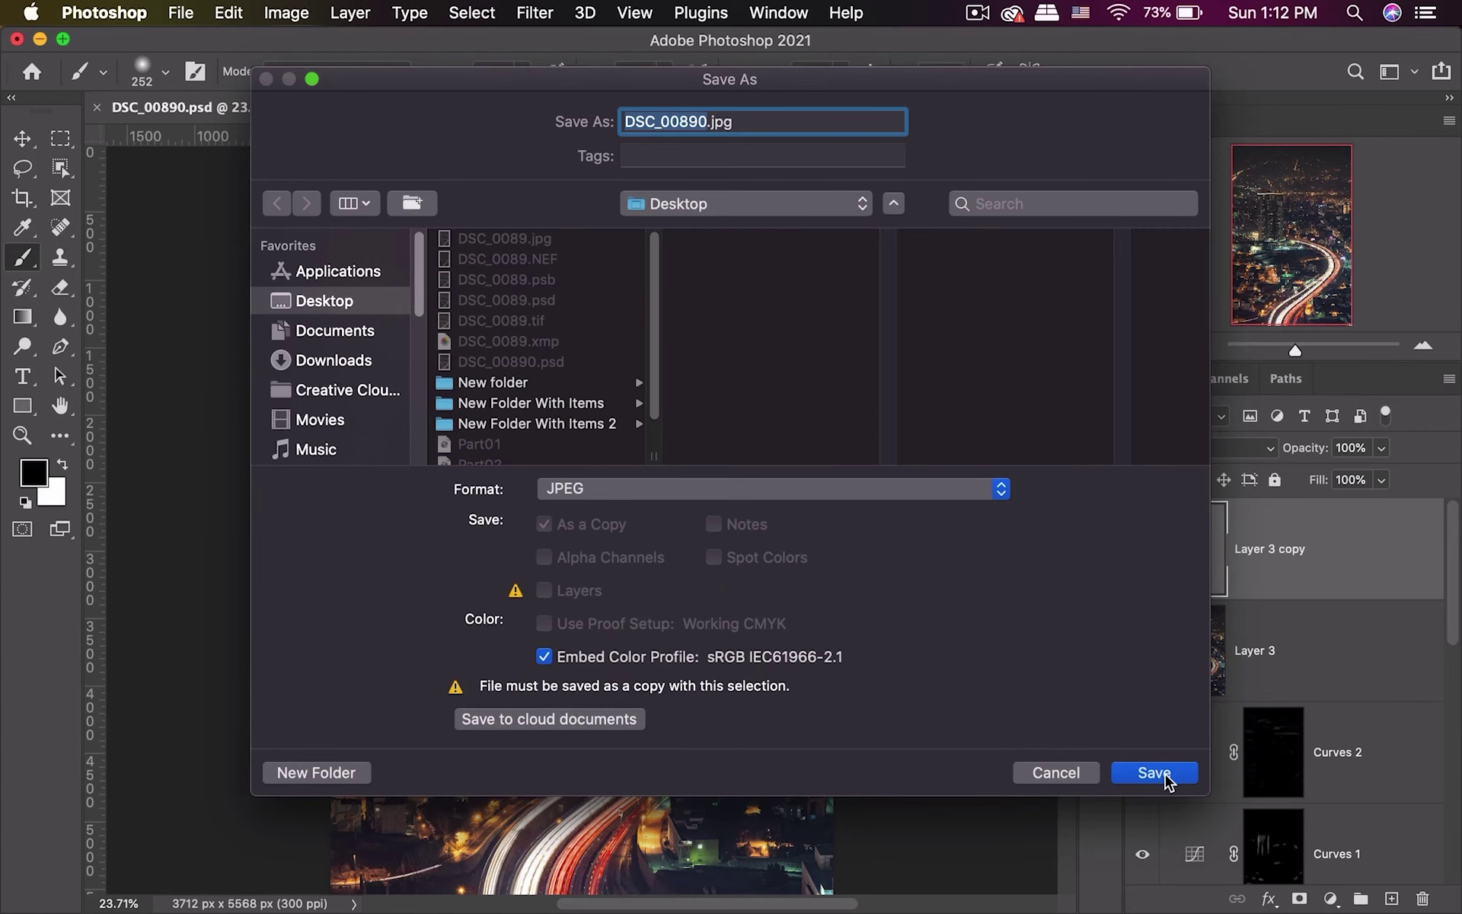
click(1069, 770)
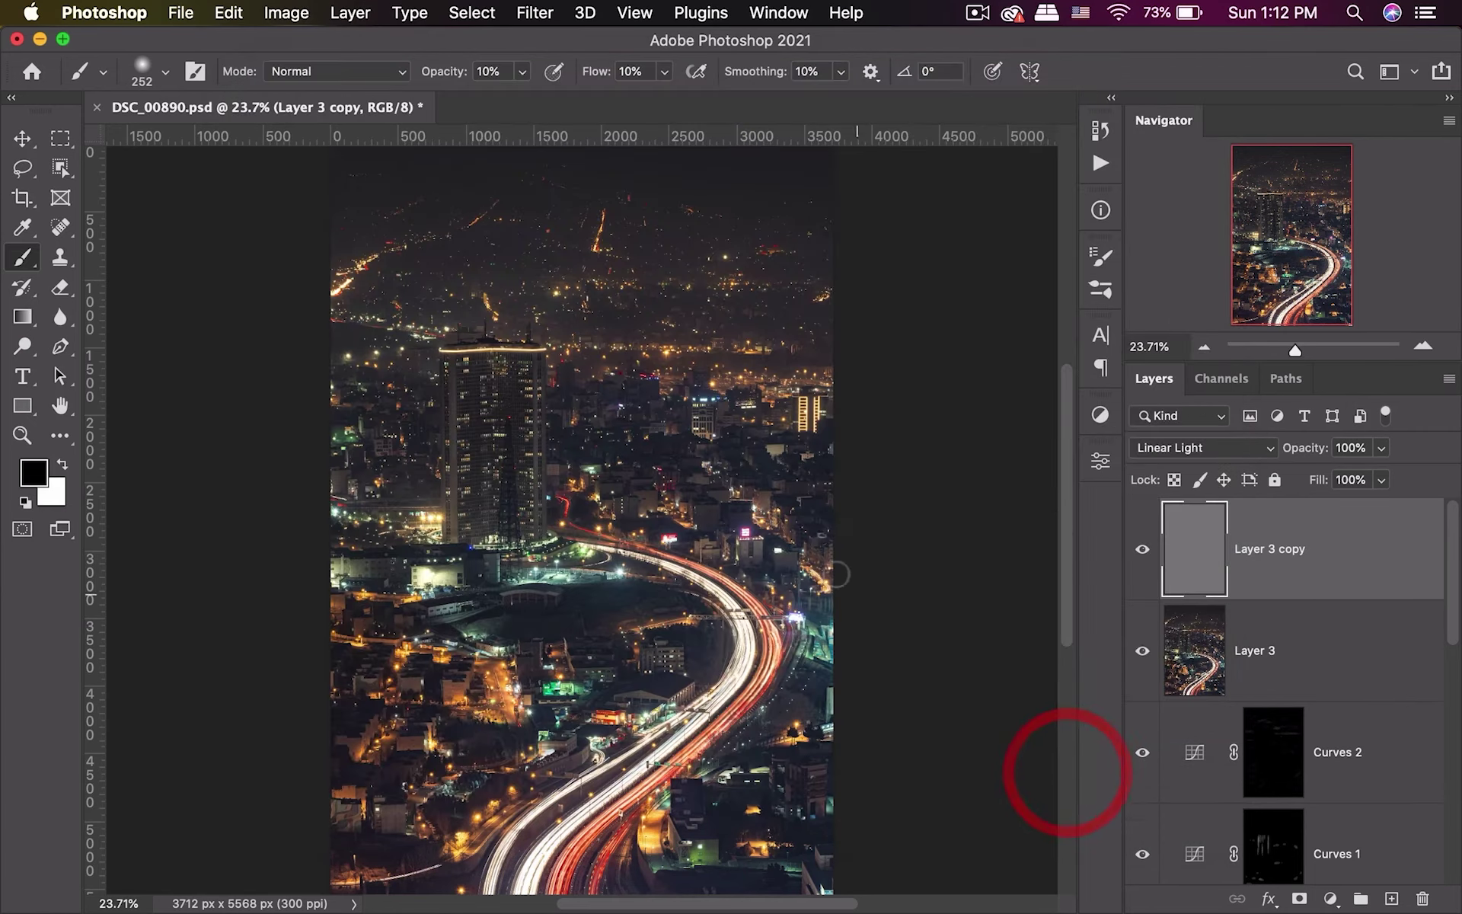